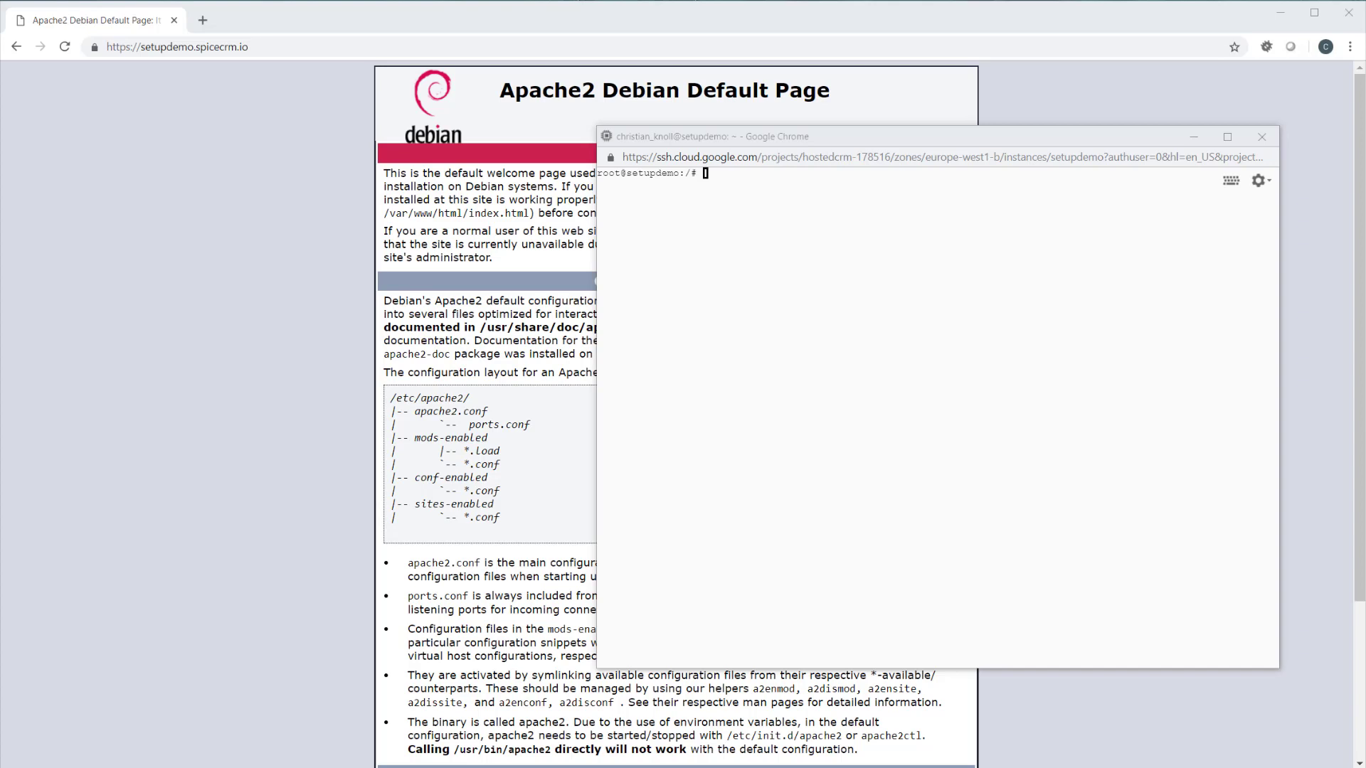
Change the SSH terminal's working directory to /var/www/html/
click(1004, 376)
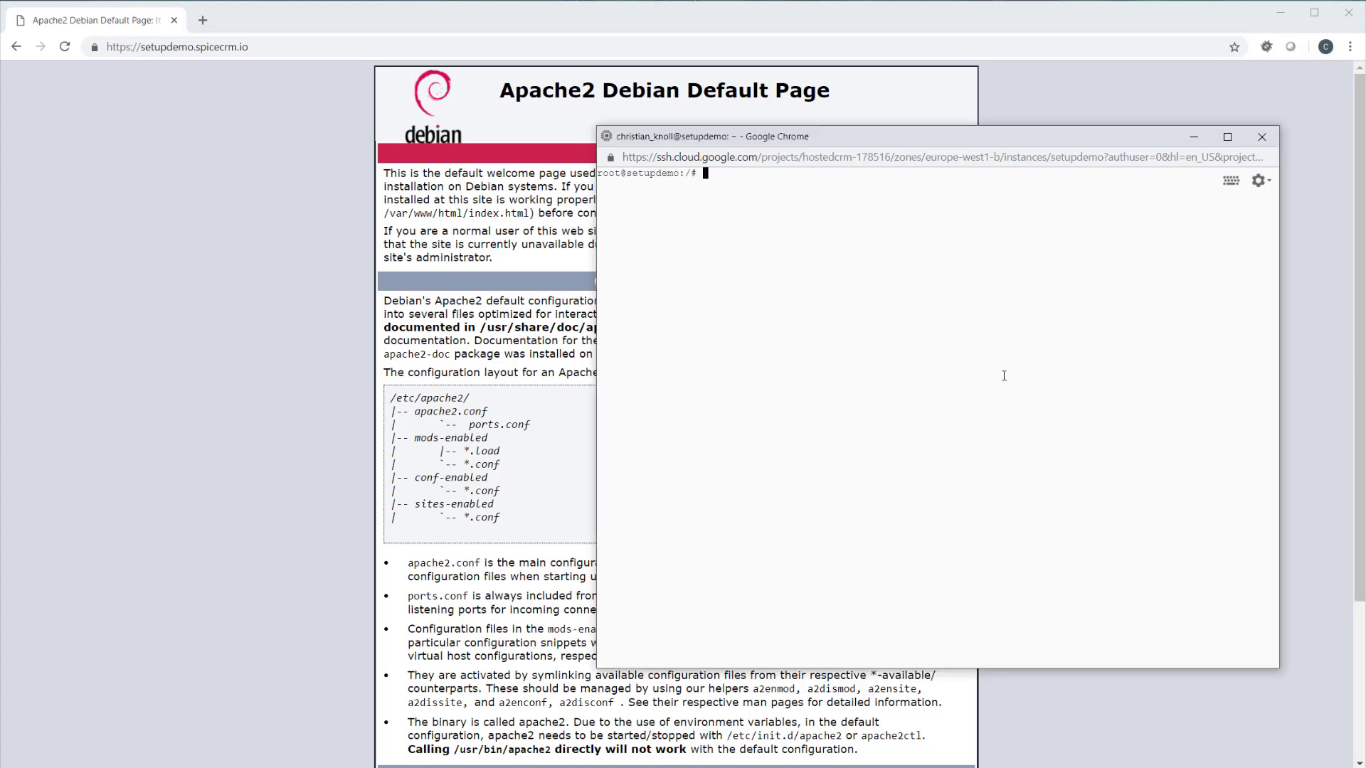
text(cd /var/www/html/)
key(Return)
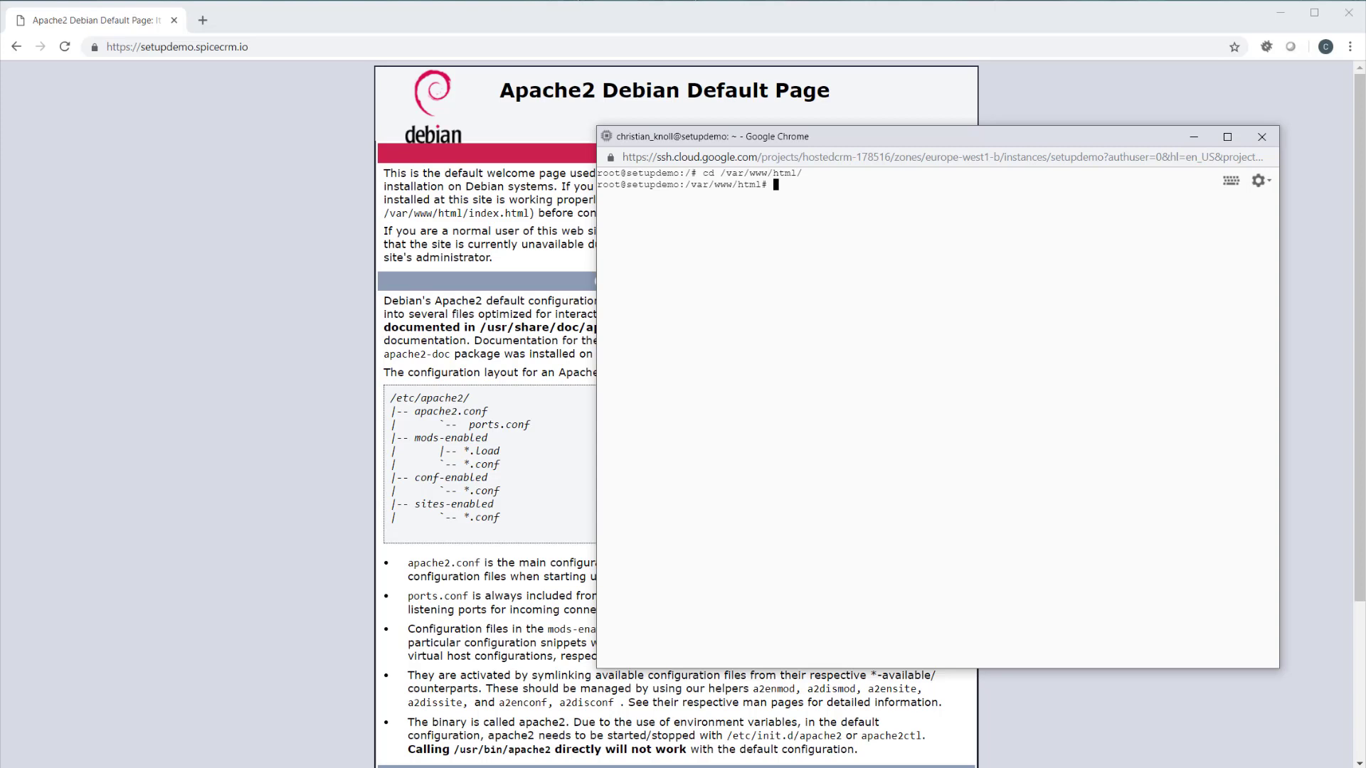
key(alt+Tab)
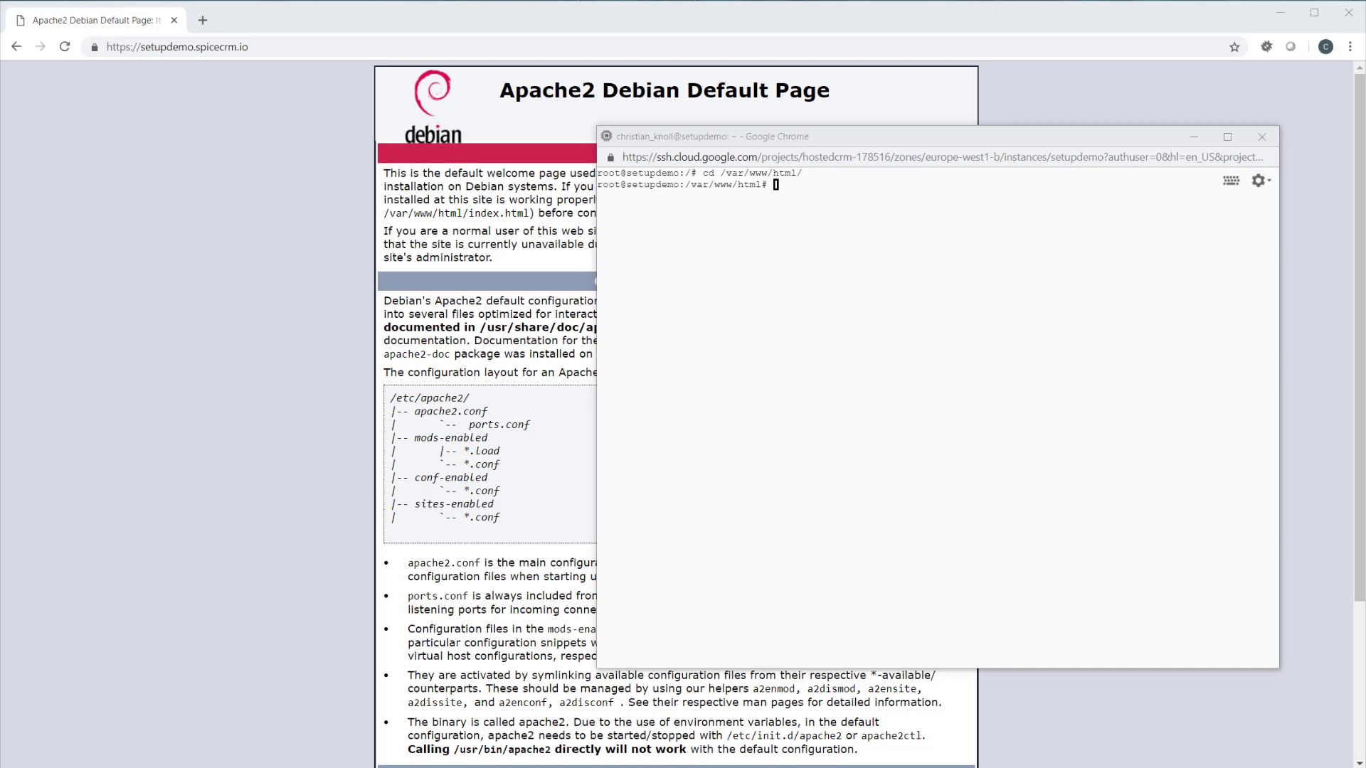
click(789, 342)
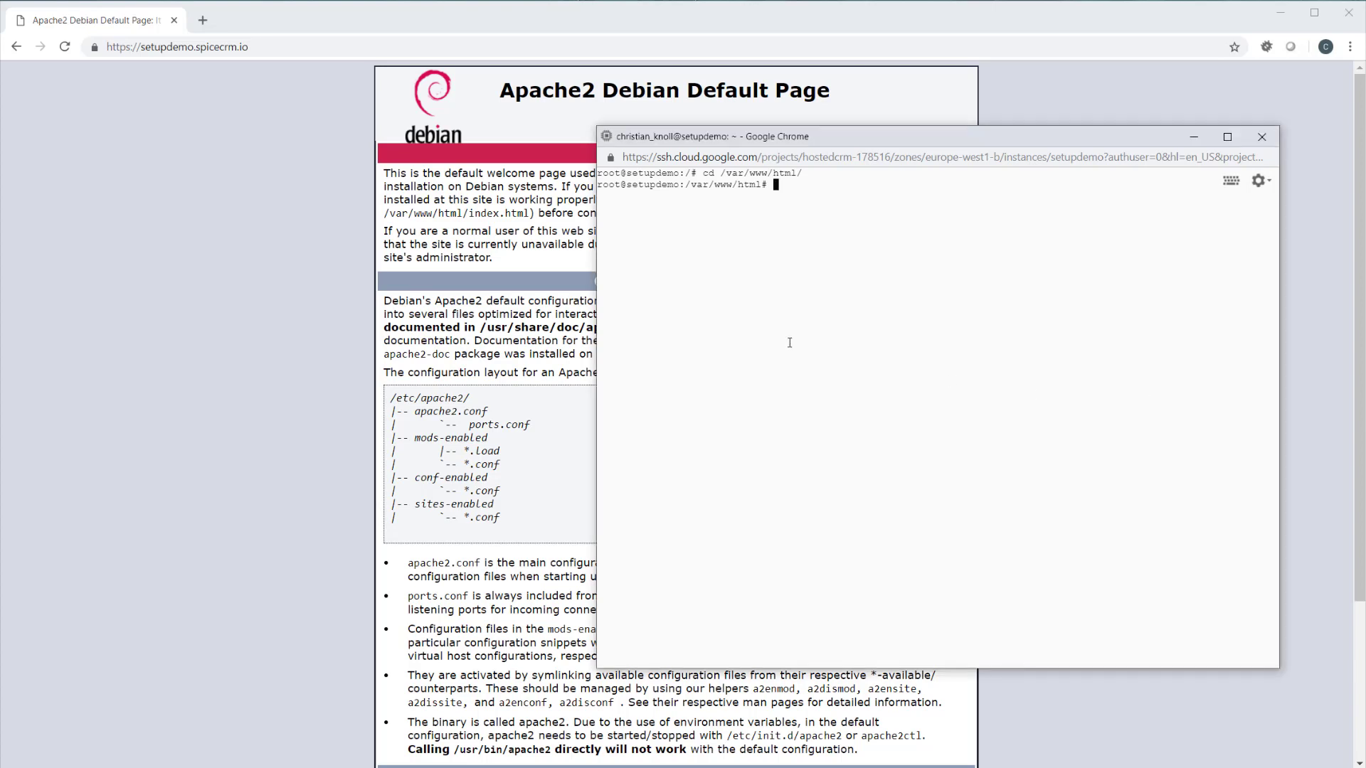
text(git clone https://github.com/spicecrm/spicecrm_be_release_core backend)
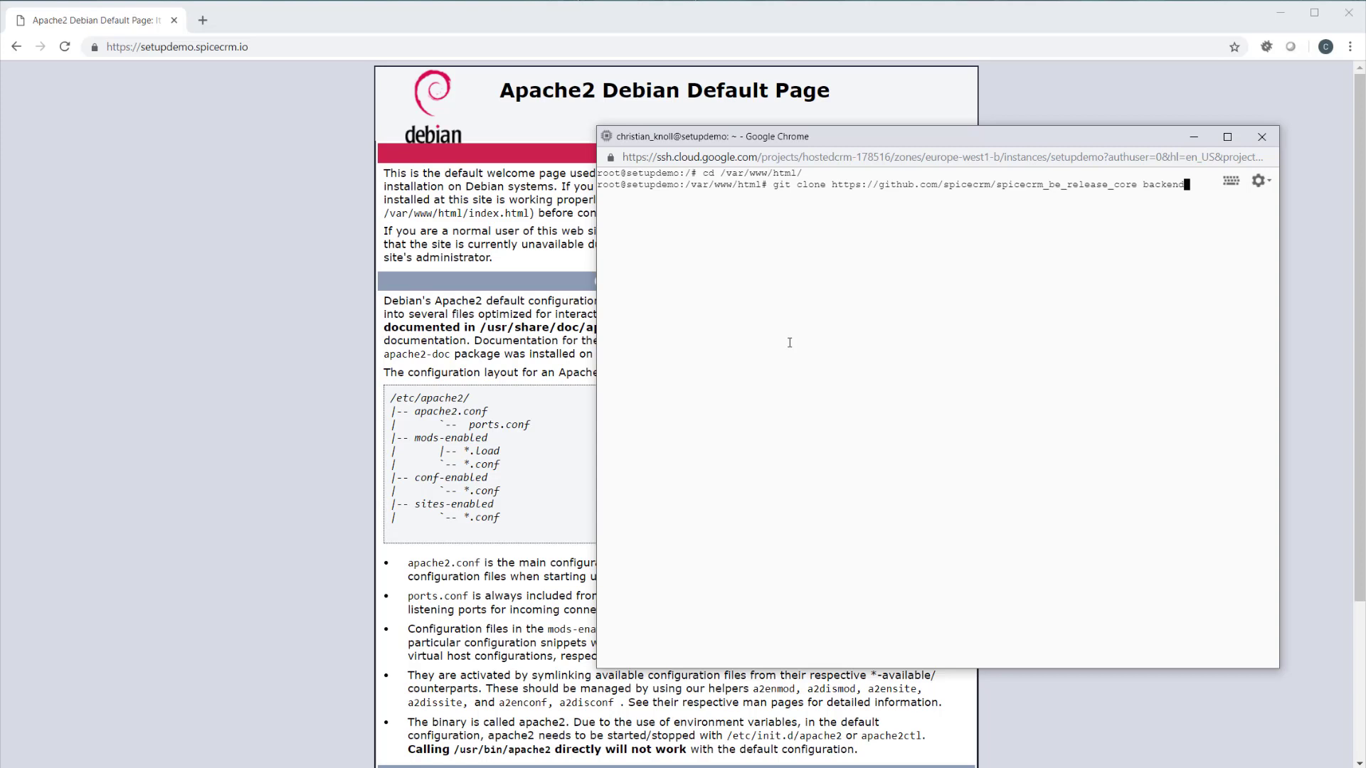
key(Return)
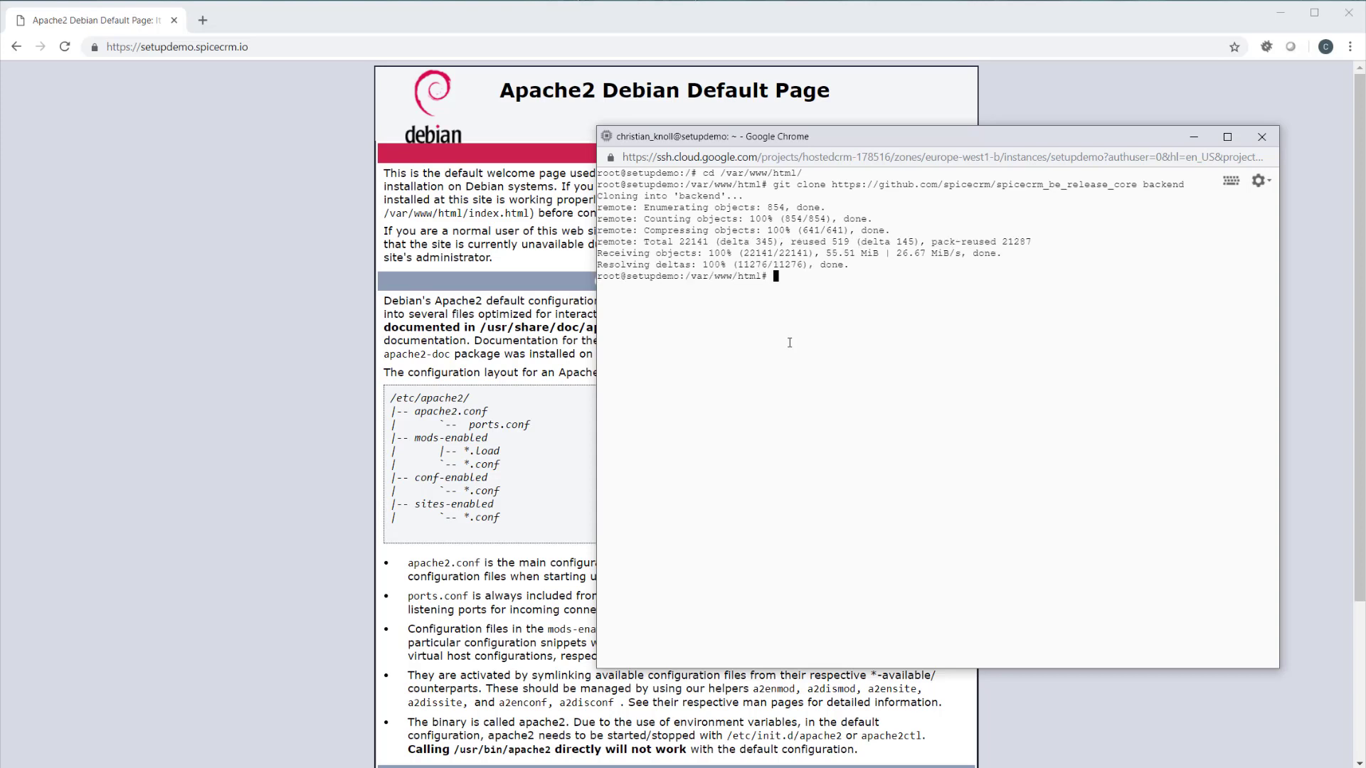
key(Up)
key(Left)
key(Left)
key(Left)
key(Left)
key(Left)
key(Left)
key(Left)
key(Left)
key(Left)
key(Left)
key(Left)
key(Left)
key(Left)
key(Left)
key(Left)
key(Left)
key(Left)
key(Left)
key(Left)
key(Left)
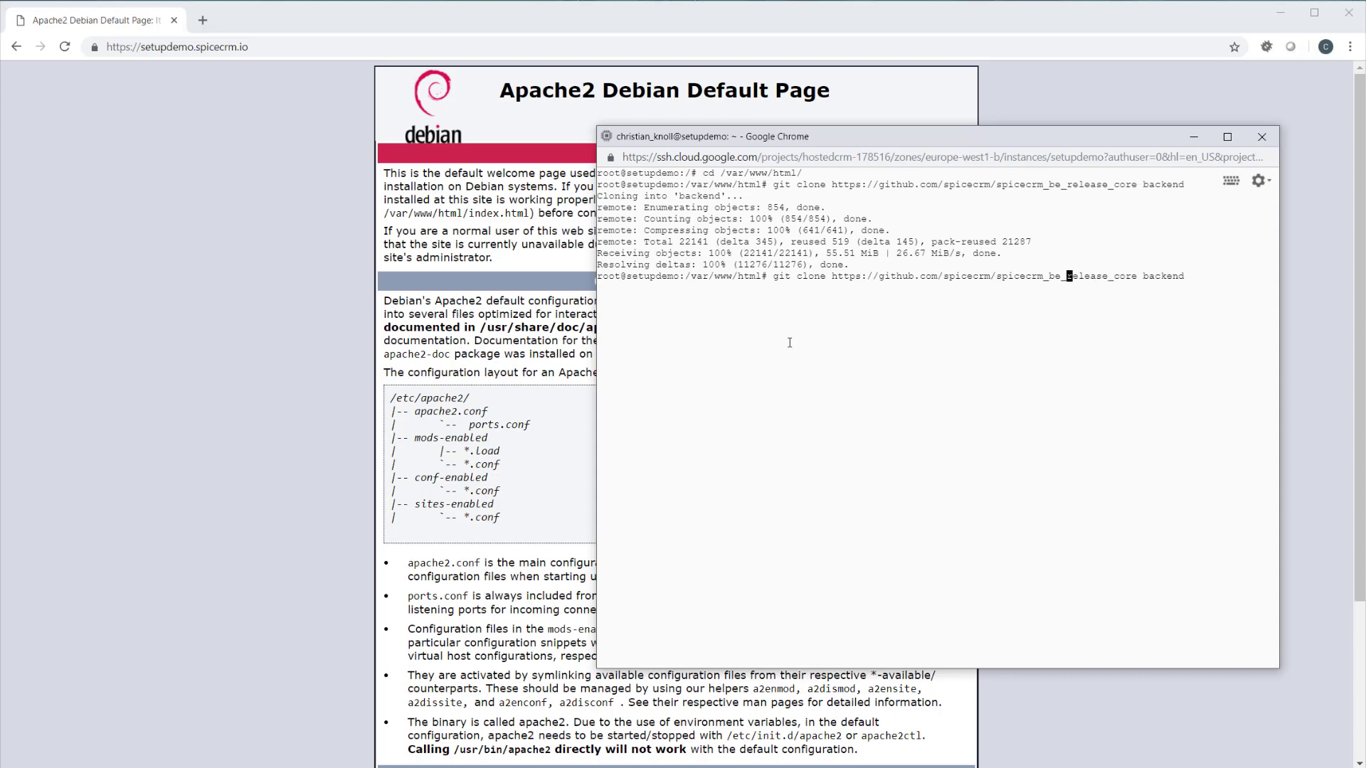
key(Left)
key(Left)
key(BackSpace)
text(f)
key(End)
key(BackSpace)
key(BackSpace)
key(BackSpace)
key(BackSpace)
key(BackSpace)
key(BackSpace)
key(BackSpace)
text(frontend)
key(Return)
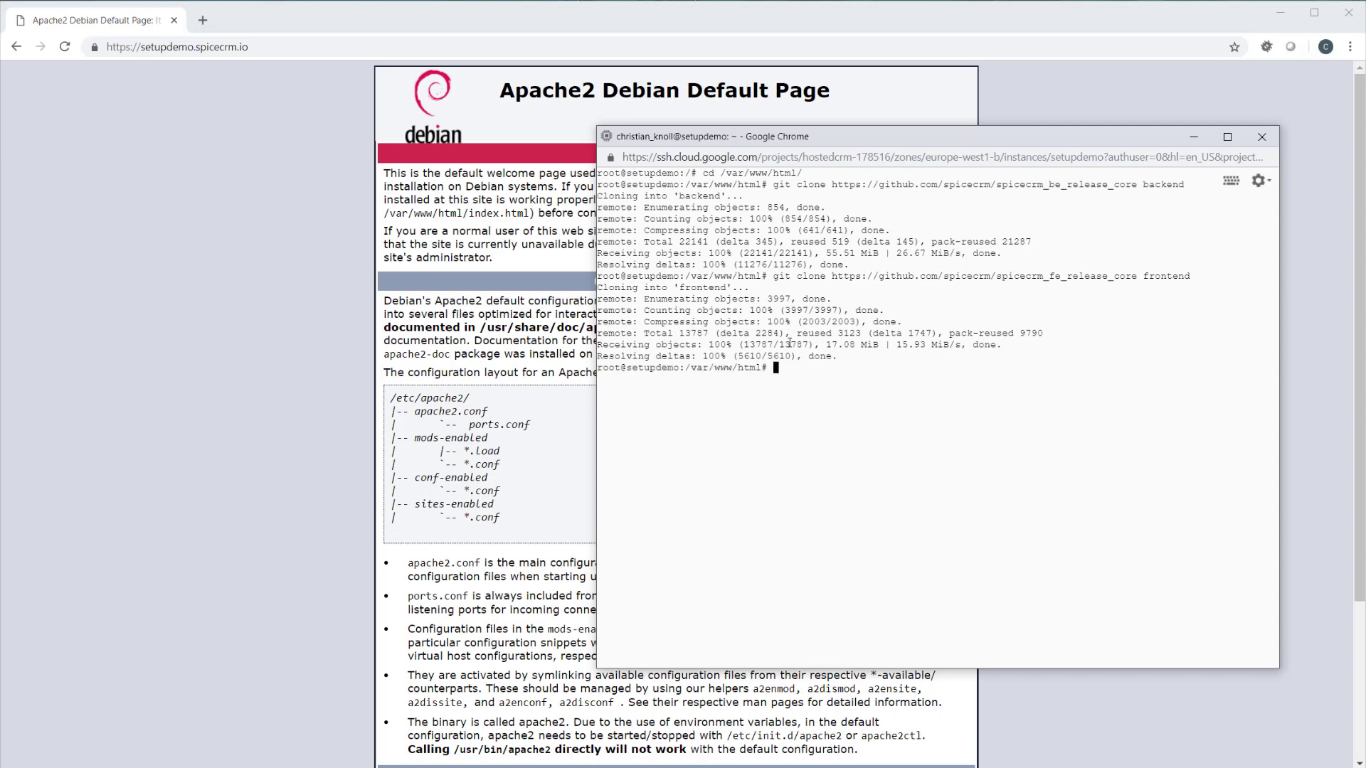
Recursively change the owner of the backend/ folder to www-data
text(chwon)
key(BackSpace)
key(BackSpace)
key(BackSpace)
key(BackSpace)
text(own www-data -R backend/)
key(Return)
Recursively change the owner of the frontend/ folder to www-data
key(Up)
key(BackSpace)
key(BackSpace)
key(BackSpace)
key(BackSpace)
key(BackSpace)
key(BackSpace)
key(BackSpace)
key(BackSpace)
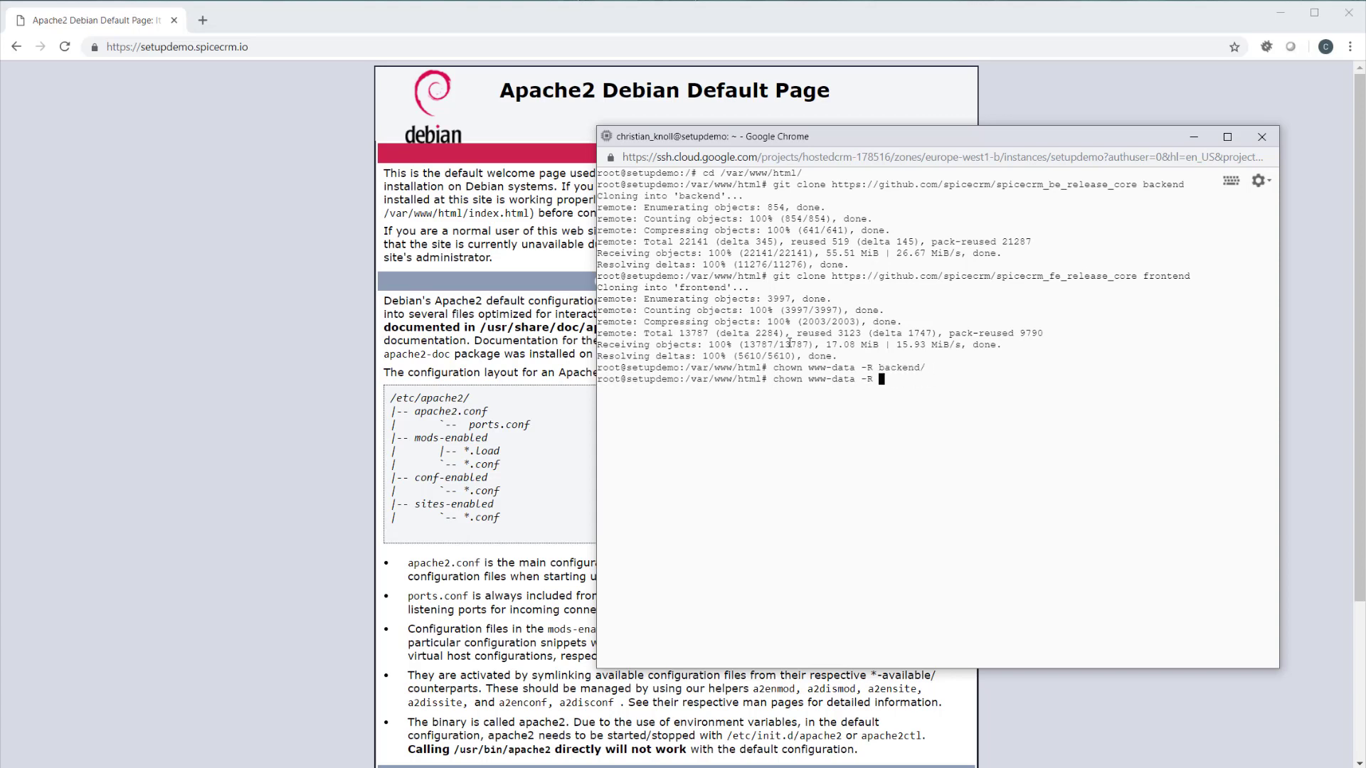
text(frontend/)
key(Return)
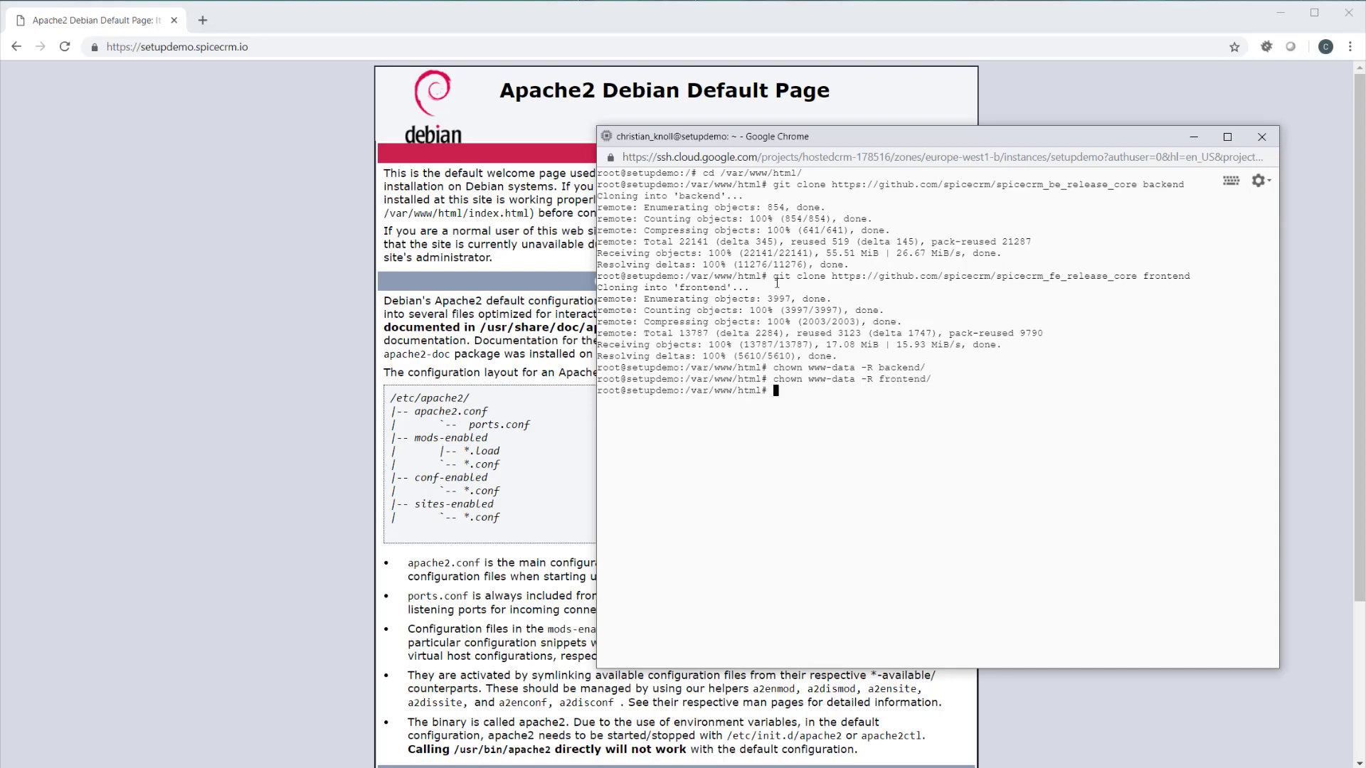
click(218, 115)
click(279, 48)
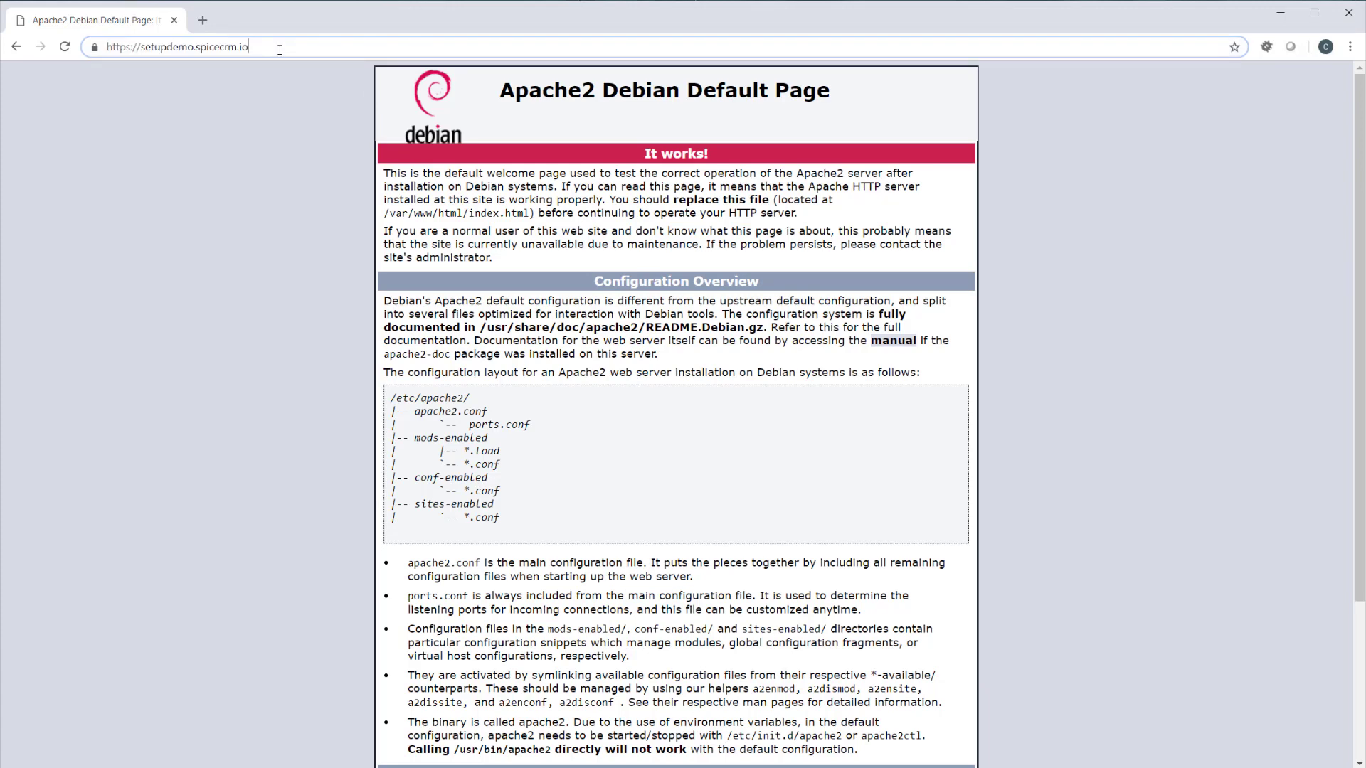
text(/backend)
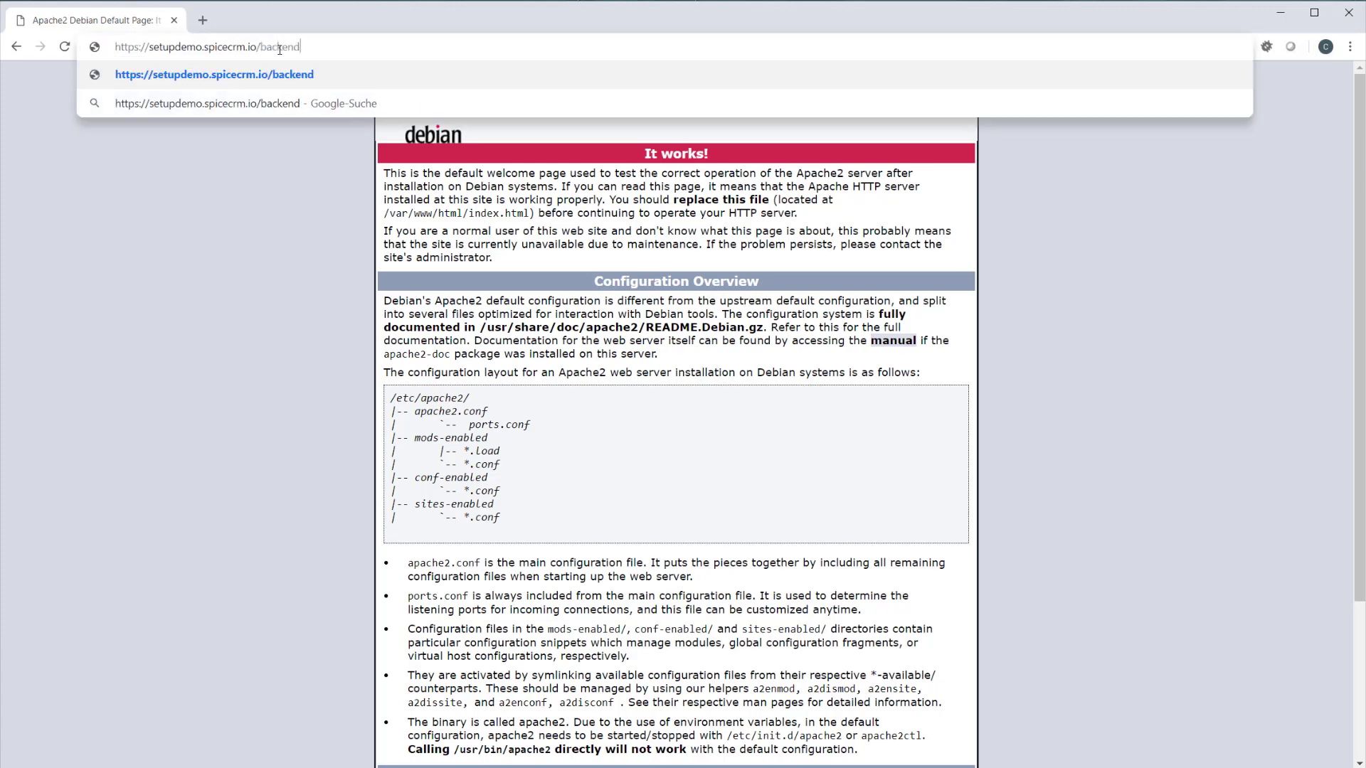
key(Return)
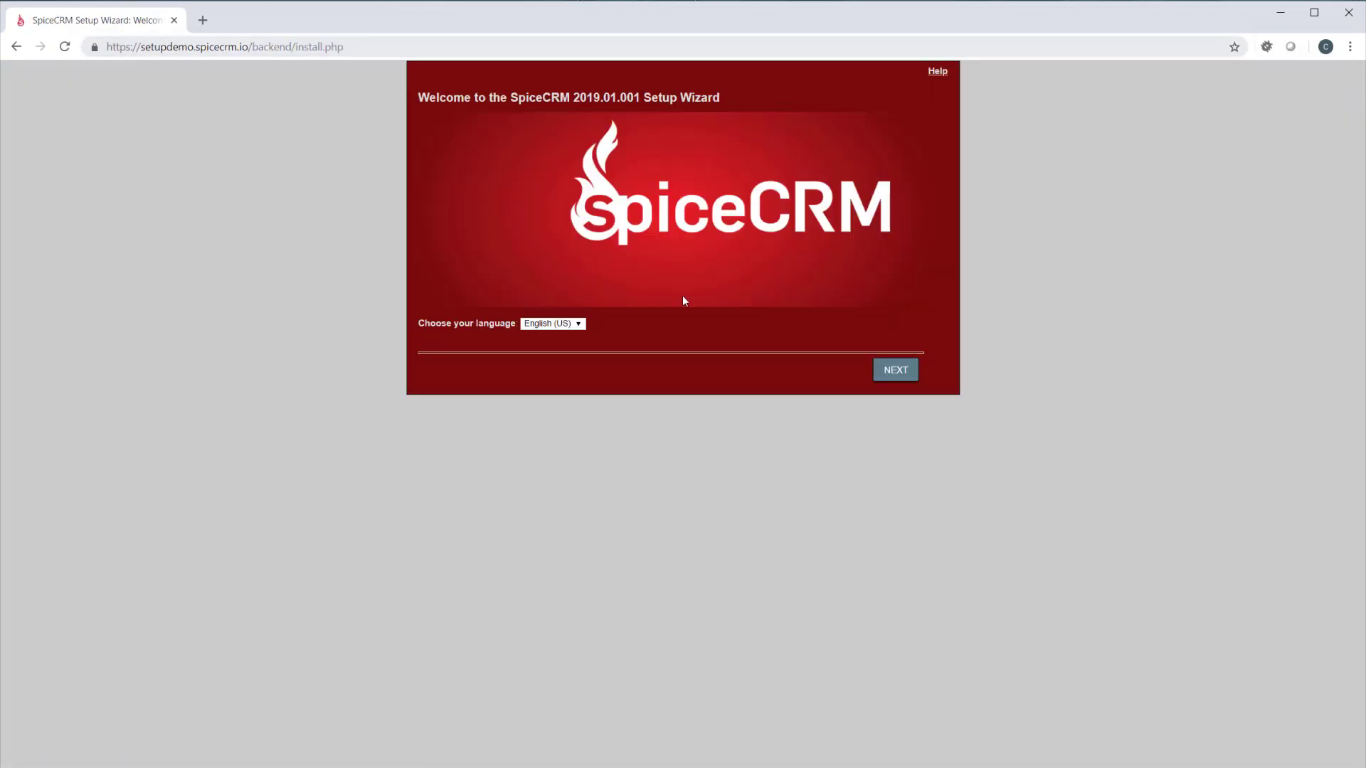
Continue past the setup wizard's introduction pages and accept the license agreement to start the system check
click(900, 376)
scroll(852, 535, down, 8)
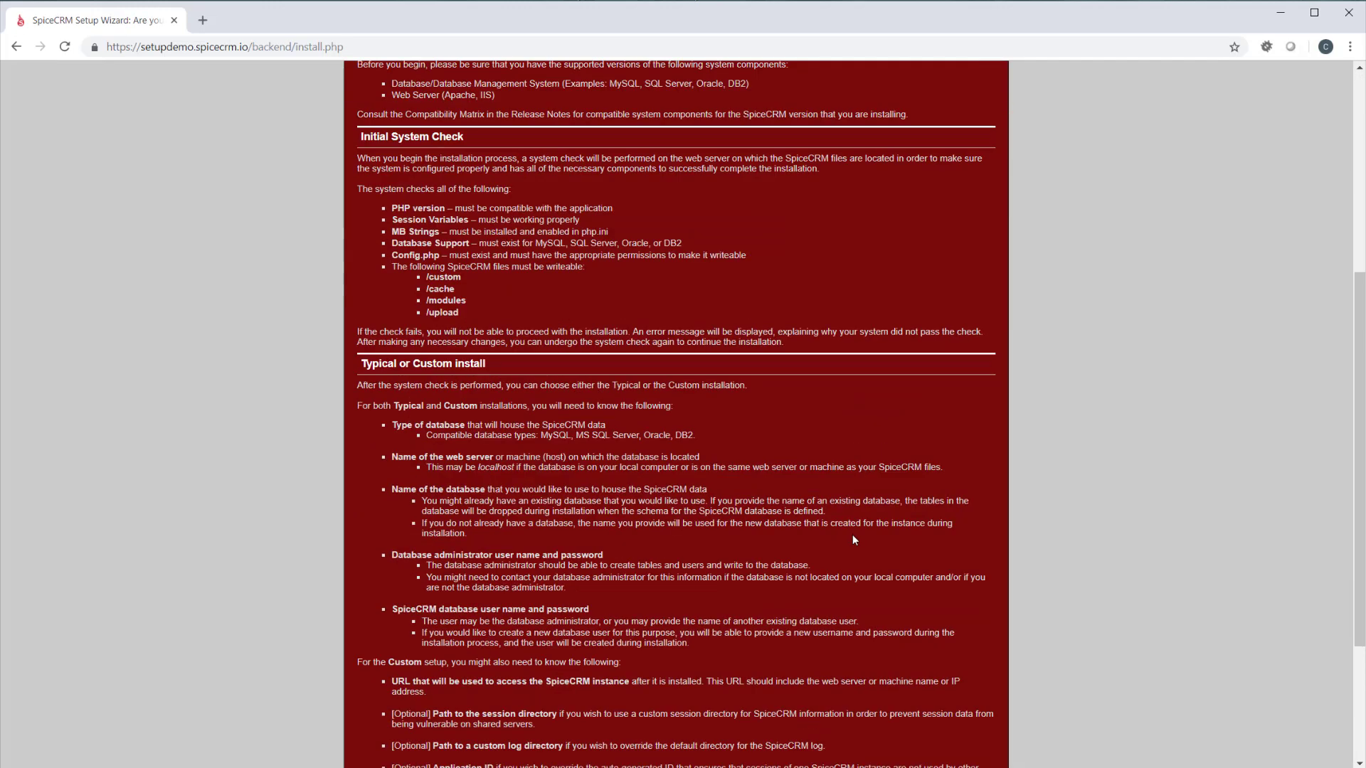
click(966, 674)
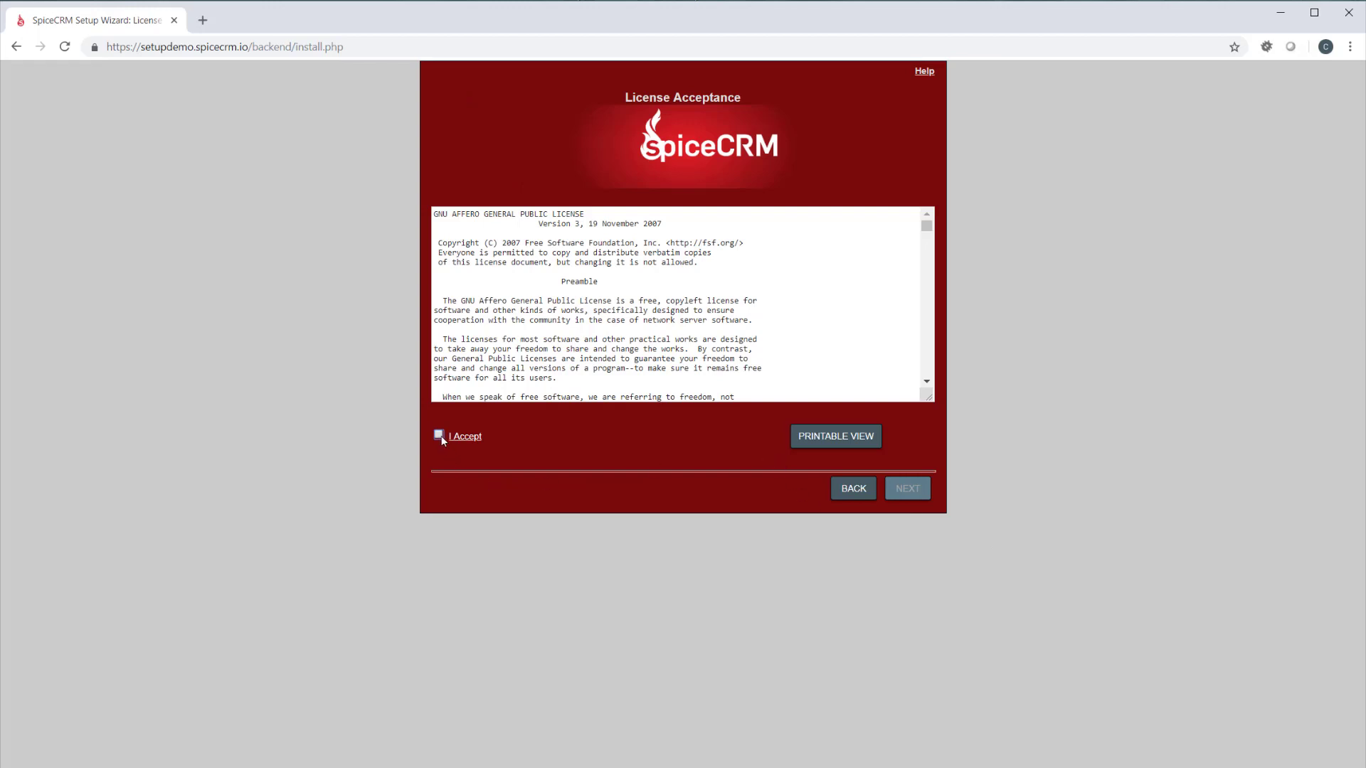
click(439, 435)
click(911, 489)
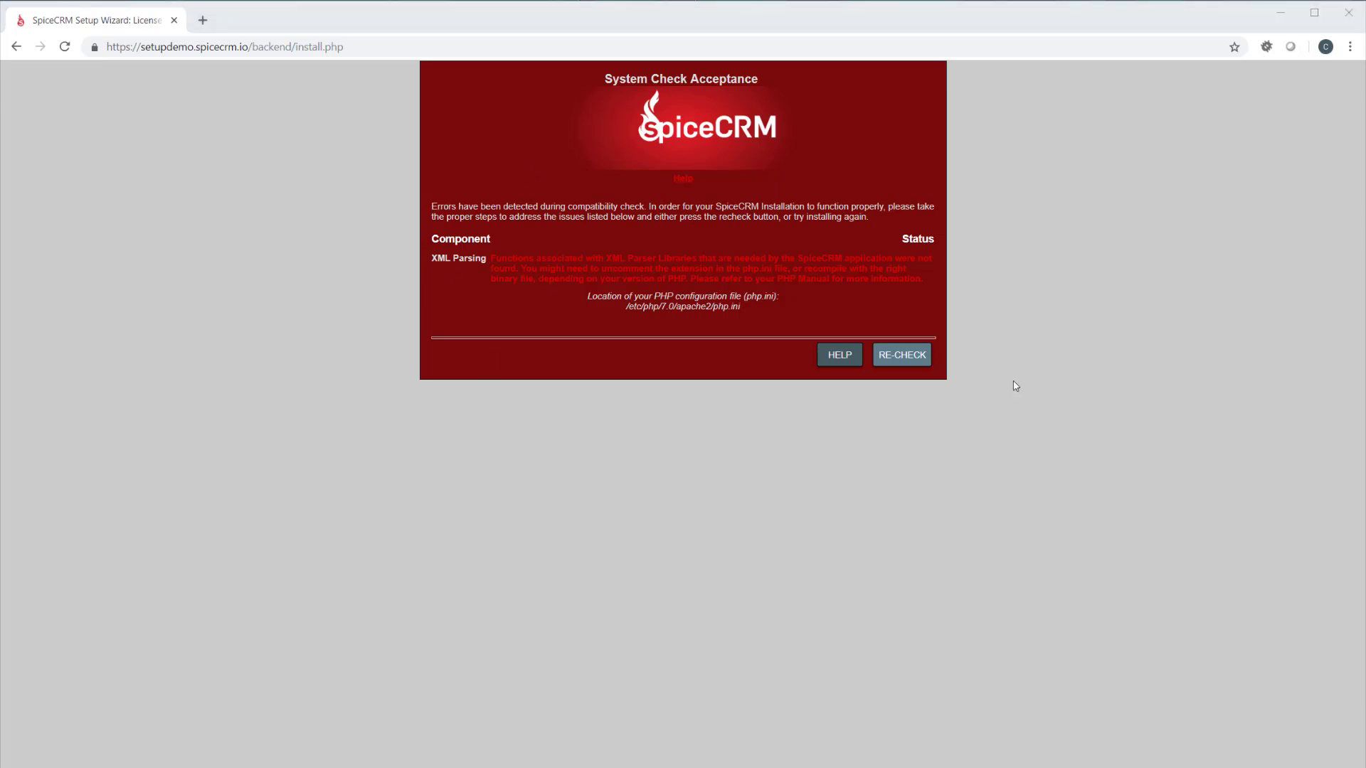
Switch to the SSH terminal and install the php7.0-xml package with apt, agreeing to continue
key(alt+Tab)
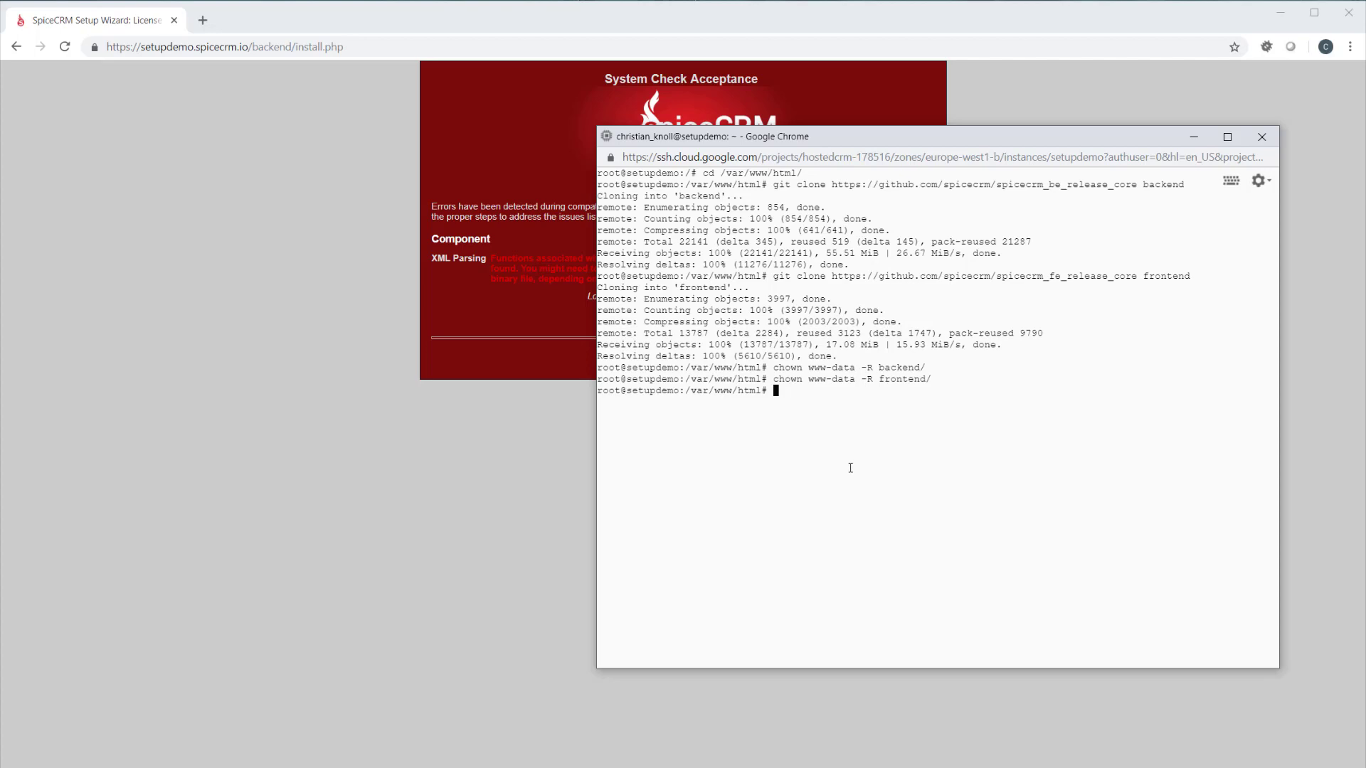
text(apt install php7.0-xml)
key(Return)
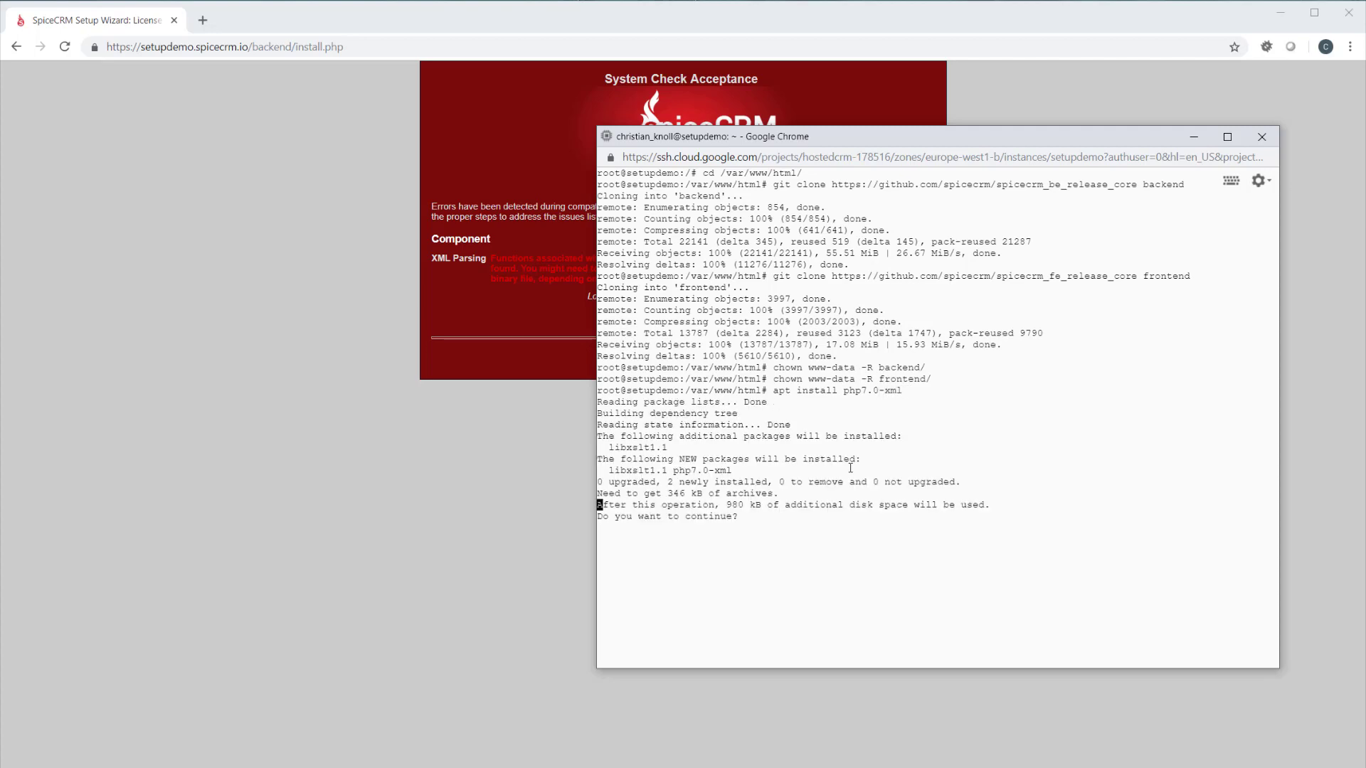
text(Y)
key(Return)
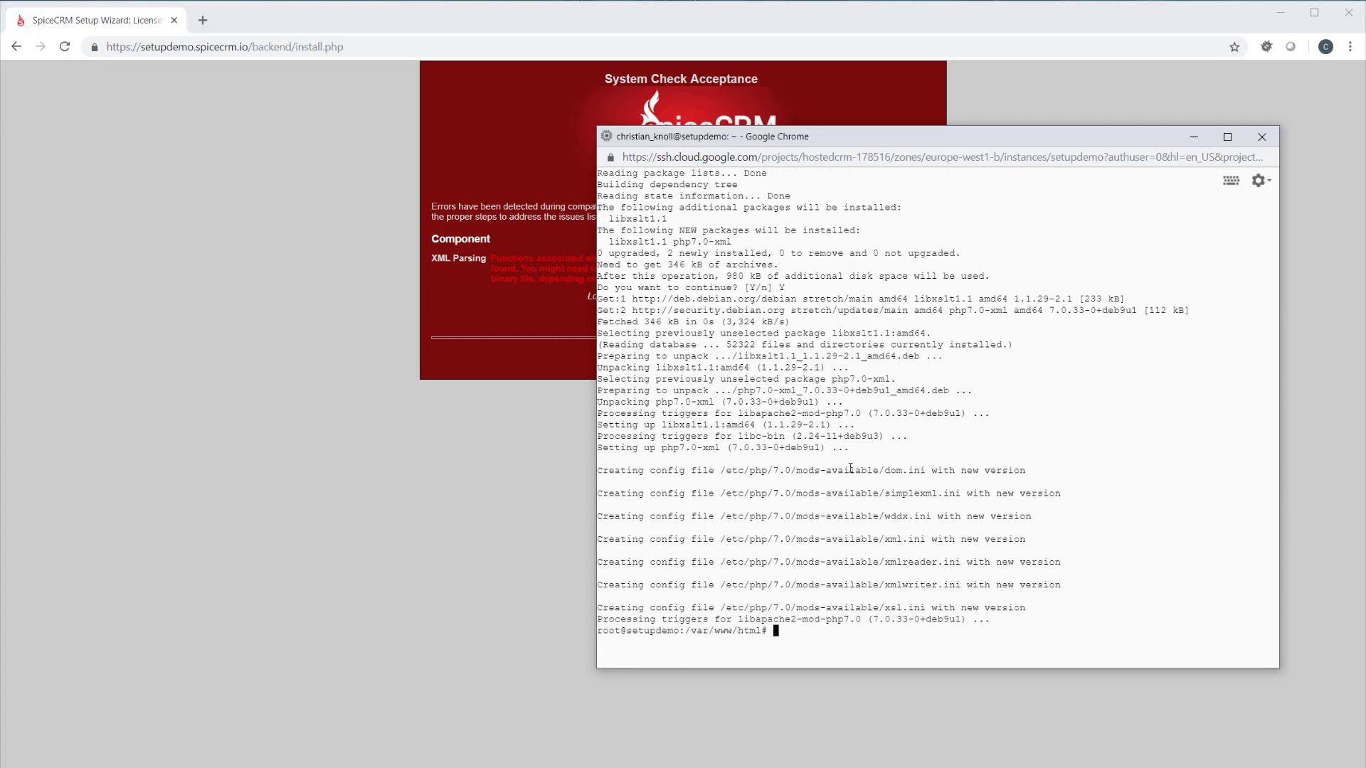
Restart the web server with /etc/init.d/apache2 restart
text(/etc/init.d/apache2 restart)
key(Return)
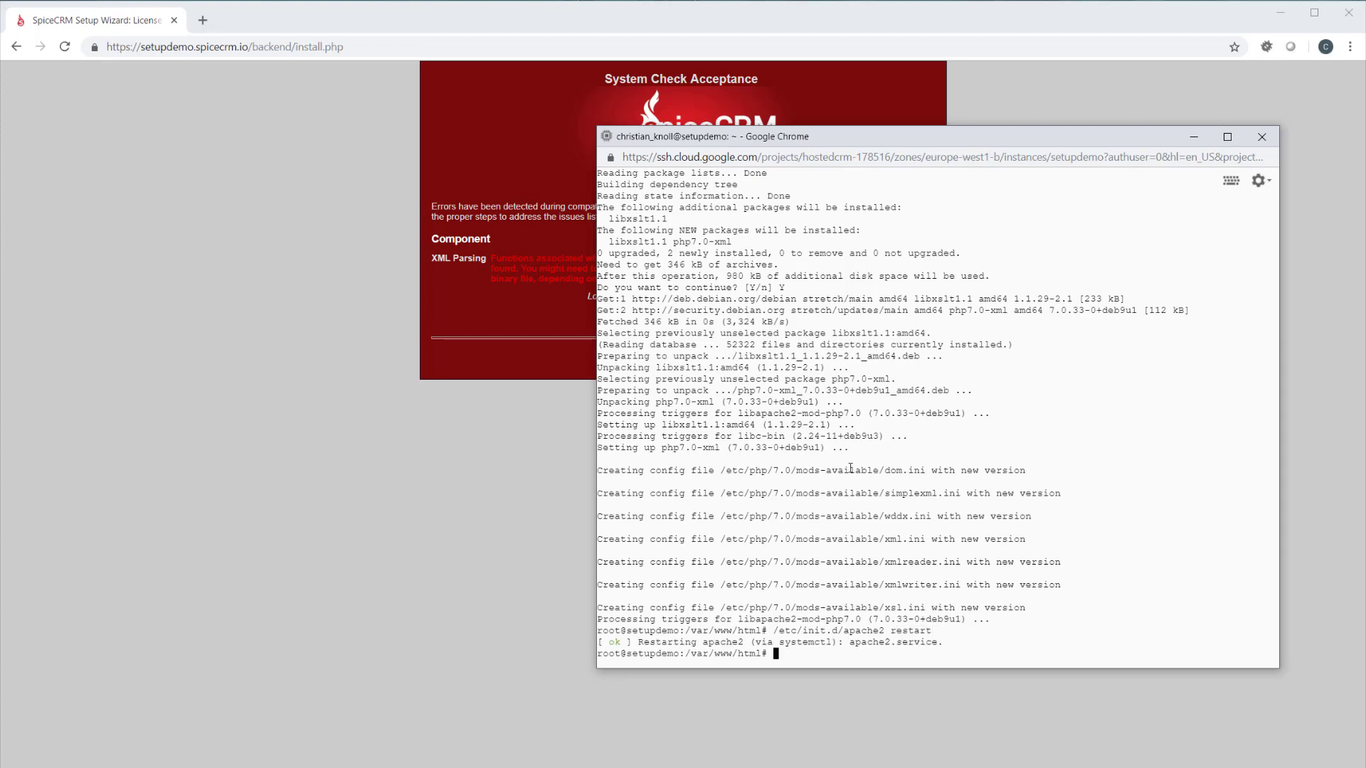
Return to the browser, reload the setup wizard with form resubmission and accept the license again to rerun the system check
click(64, 46)
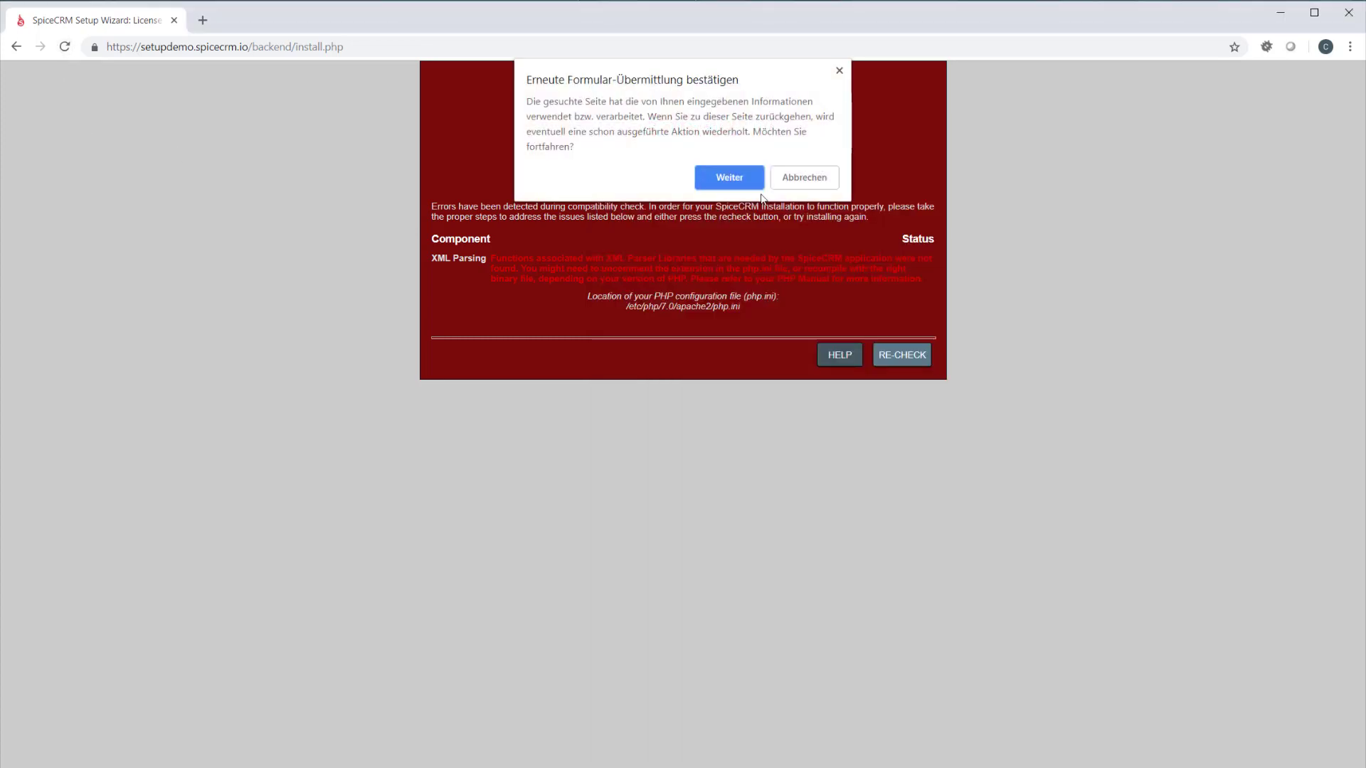
click(740, 182)
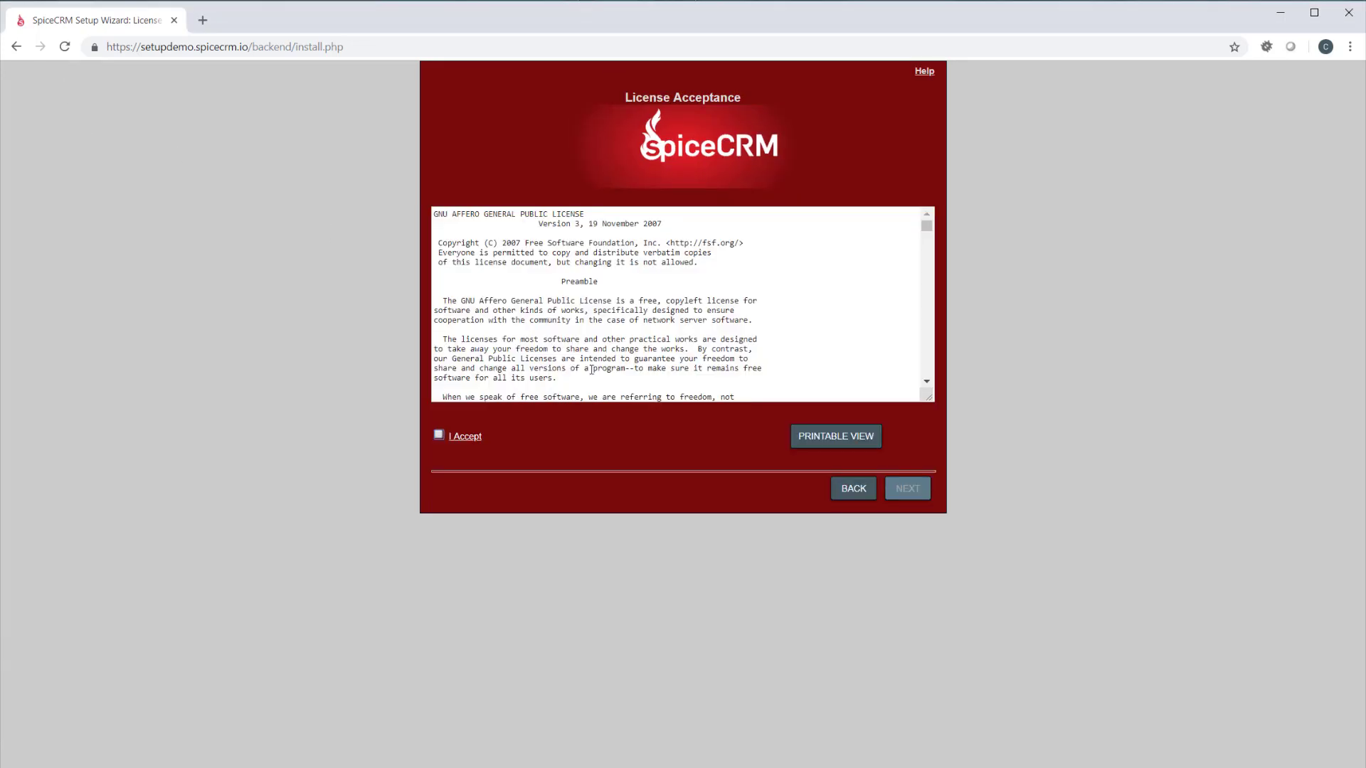
click(438, 435)
click(925, 488)
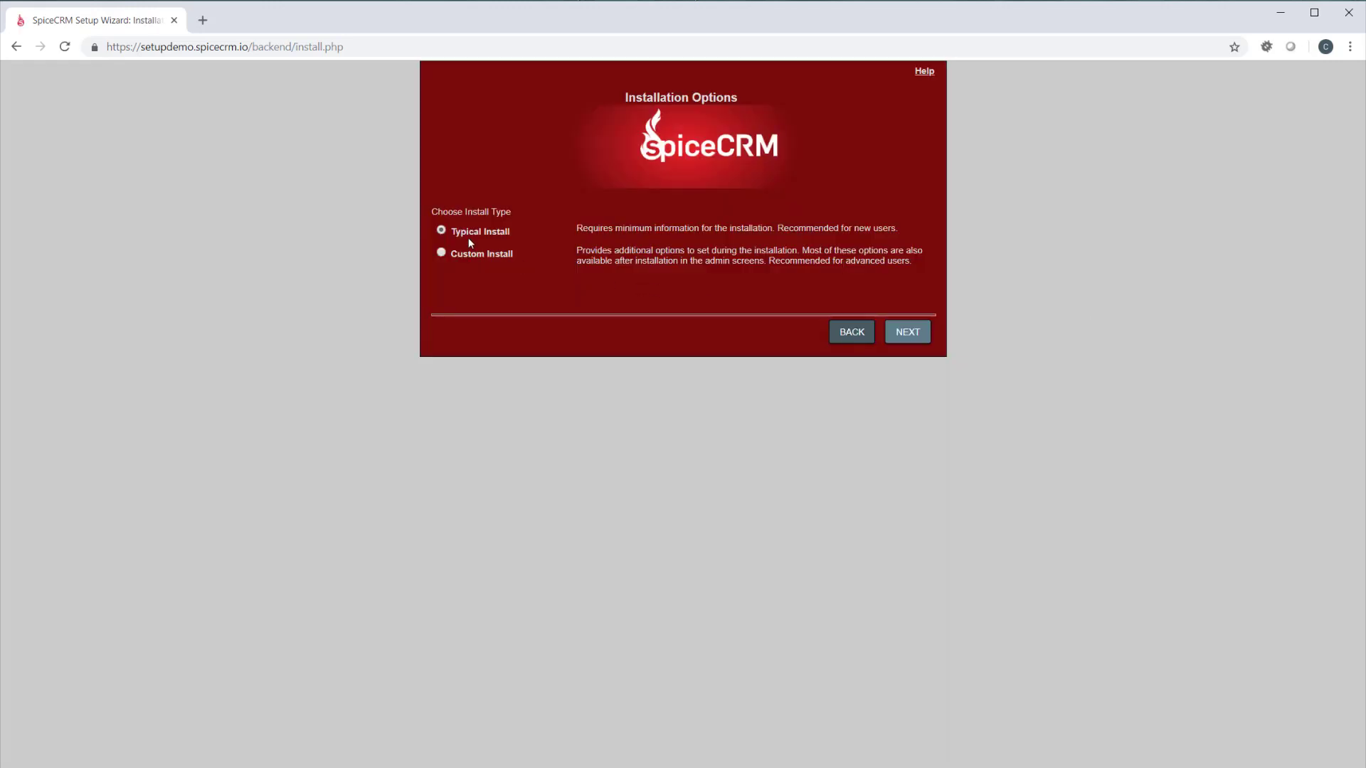
Proceed with the Typical Install option and MySQL (mysqli extension) as the database type
click(903, 334)
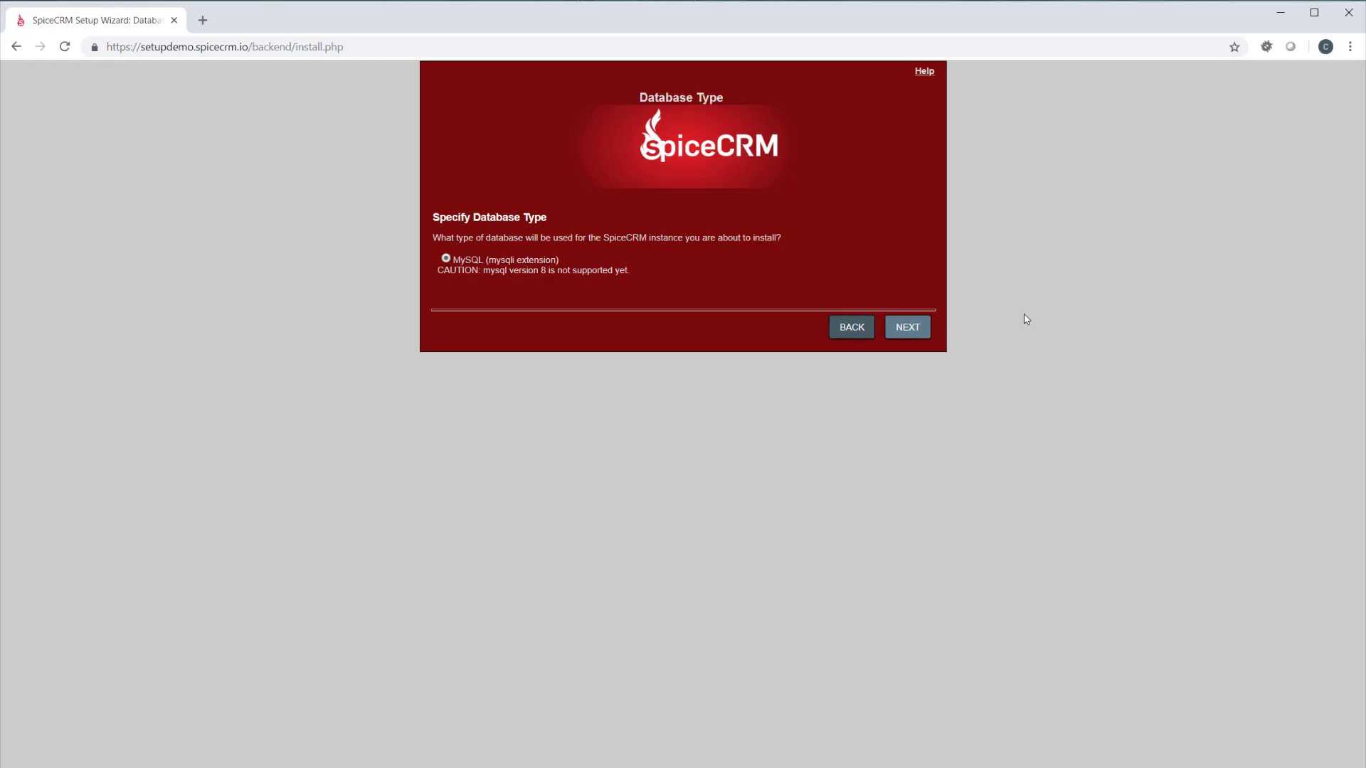
click(923, 336)
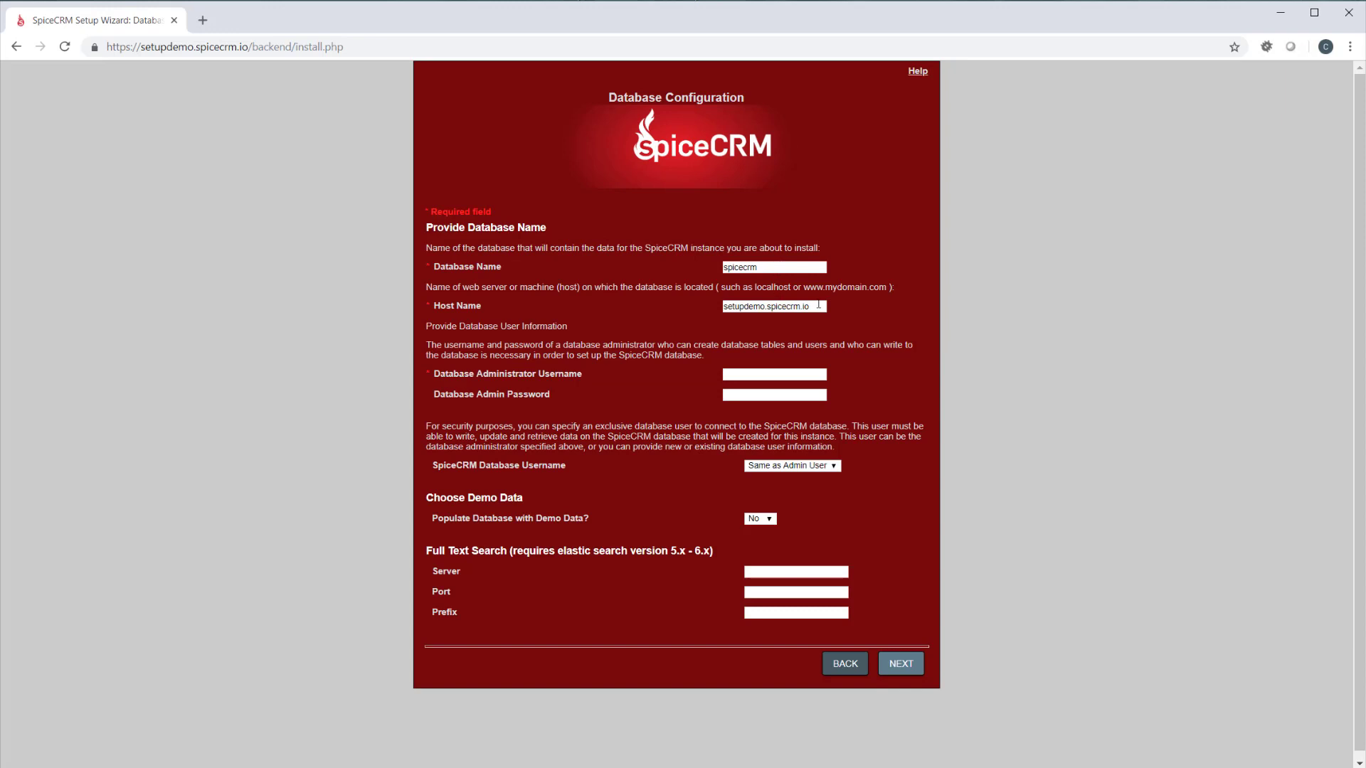
Replace the database host name with localhost
drag(811, 307, 687, 306)
text(loc)
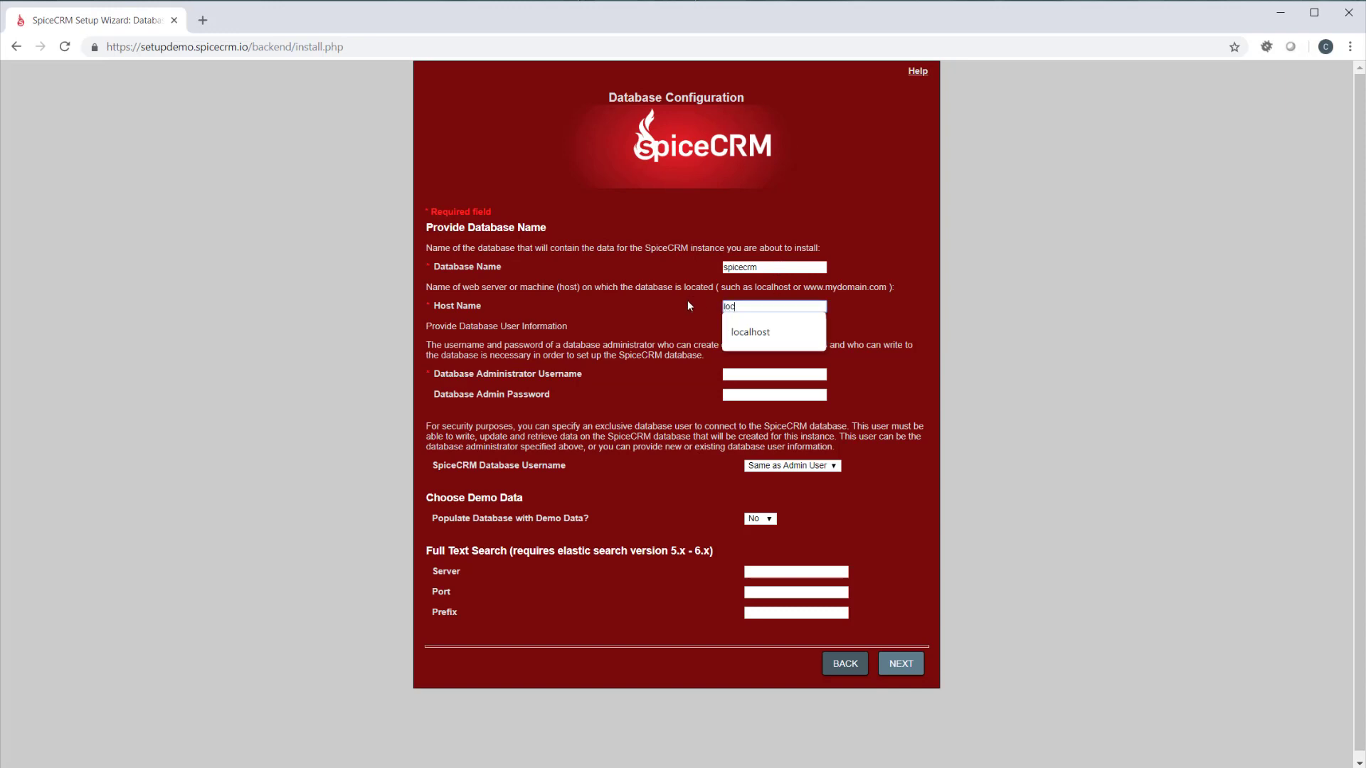
text(alhost)
key(Tab)
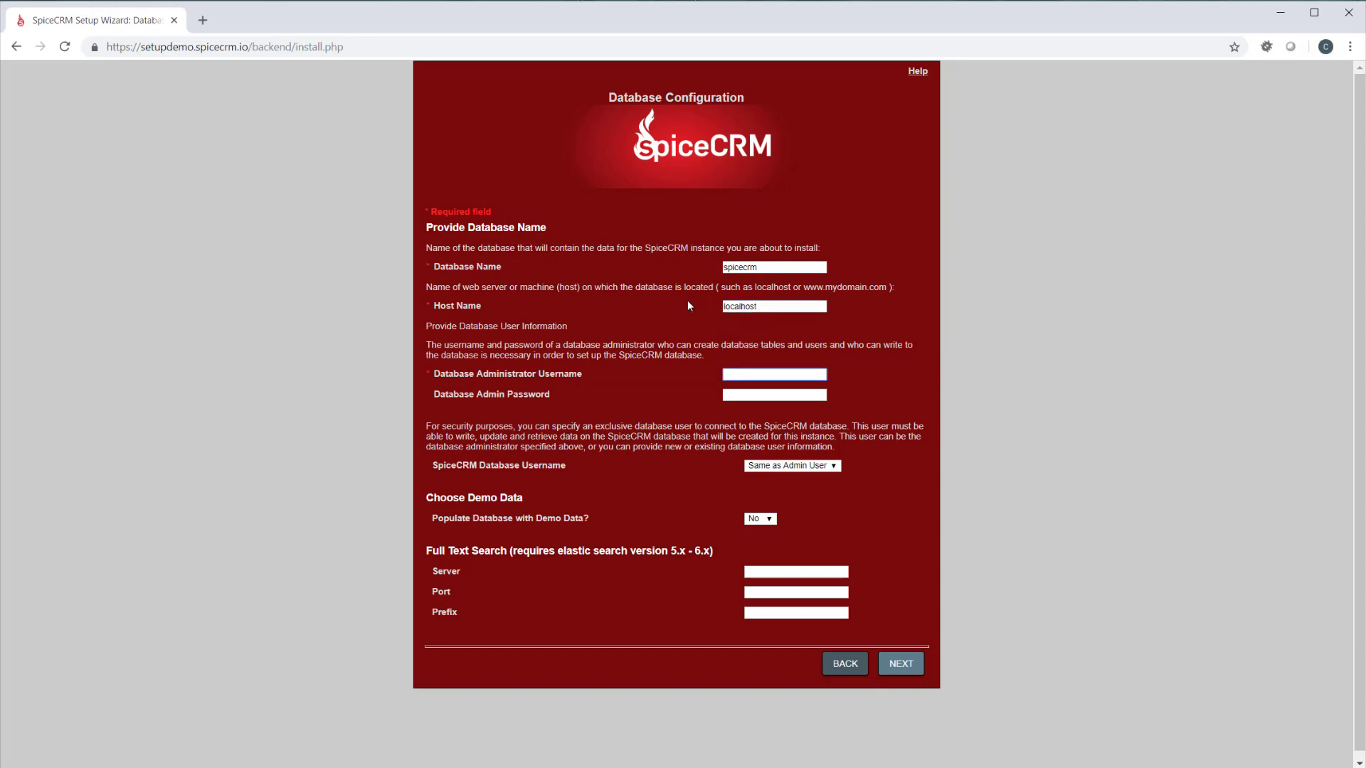
Set the database administrator username to spicecrm and enter the database admin password
text(spicecrm)
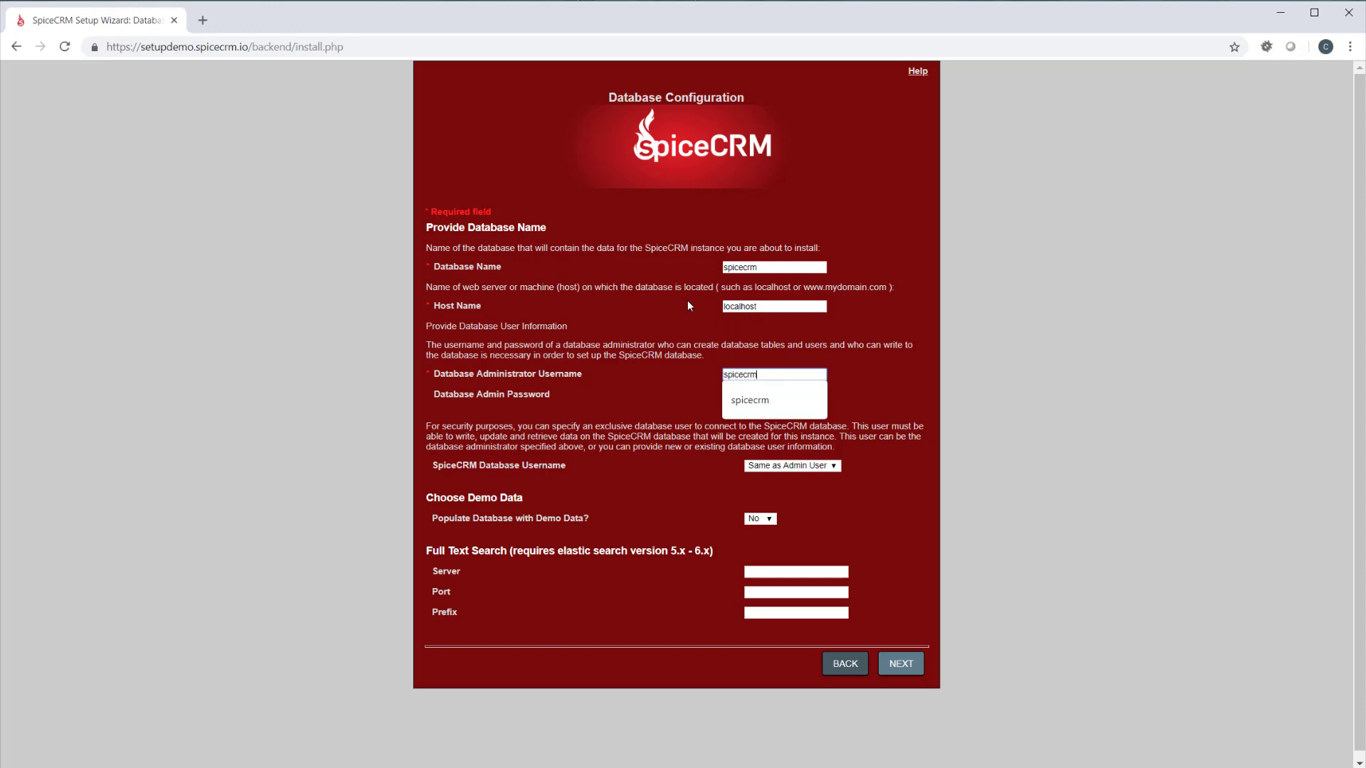
key(Tab)
text(spicecrm)
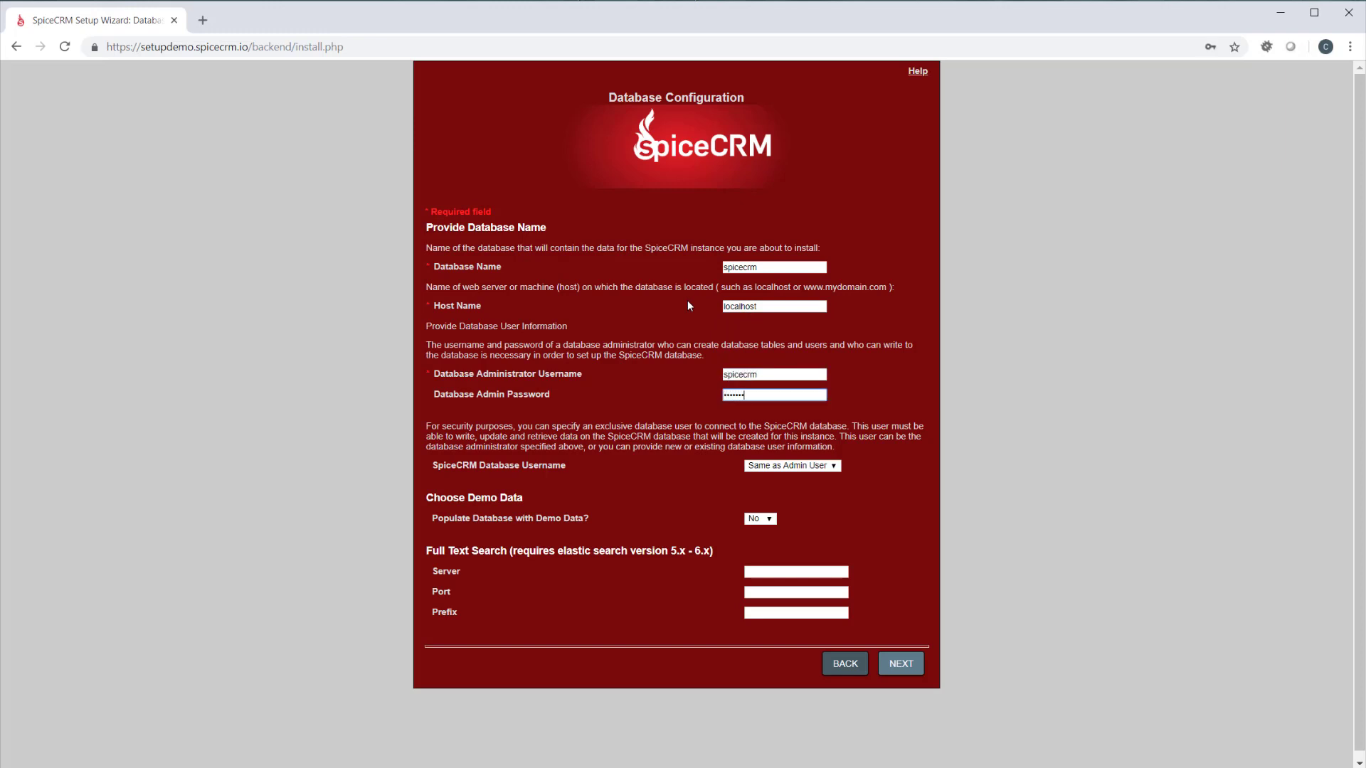
key(BackSpace)
key(BackSpace)
key(BackSpace)
key(BackSpace)
key(BackSpace)
key(BackSpace)
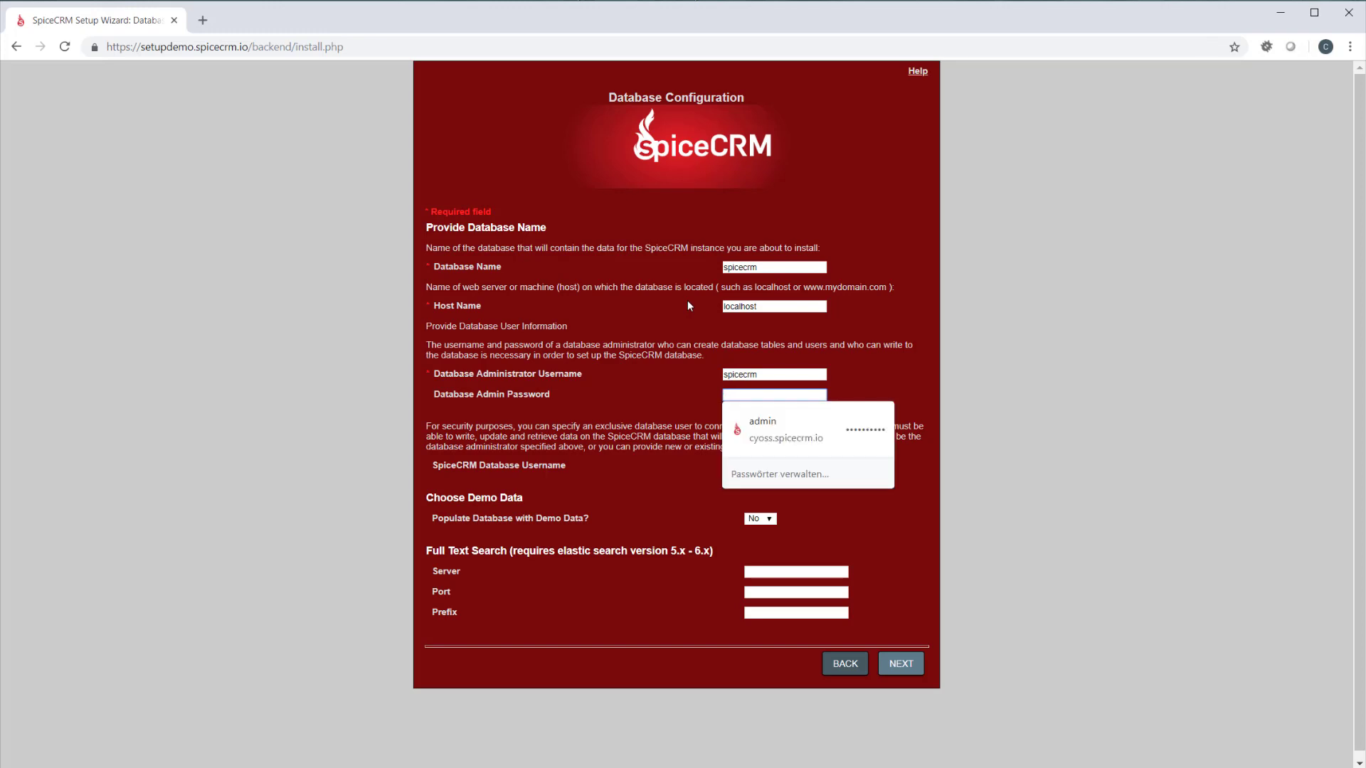
text(••••ecrm)
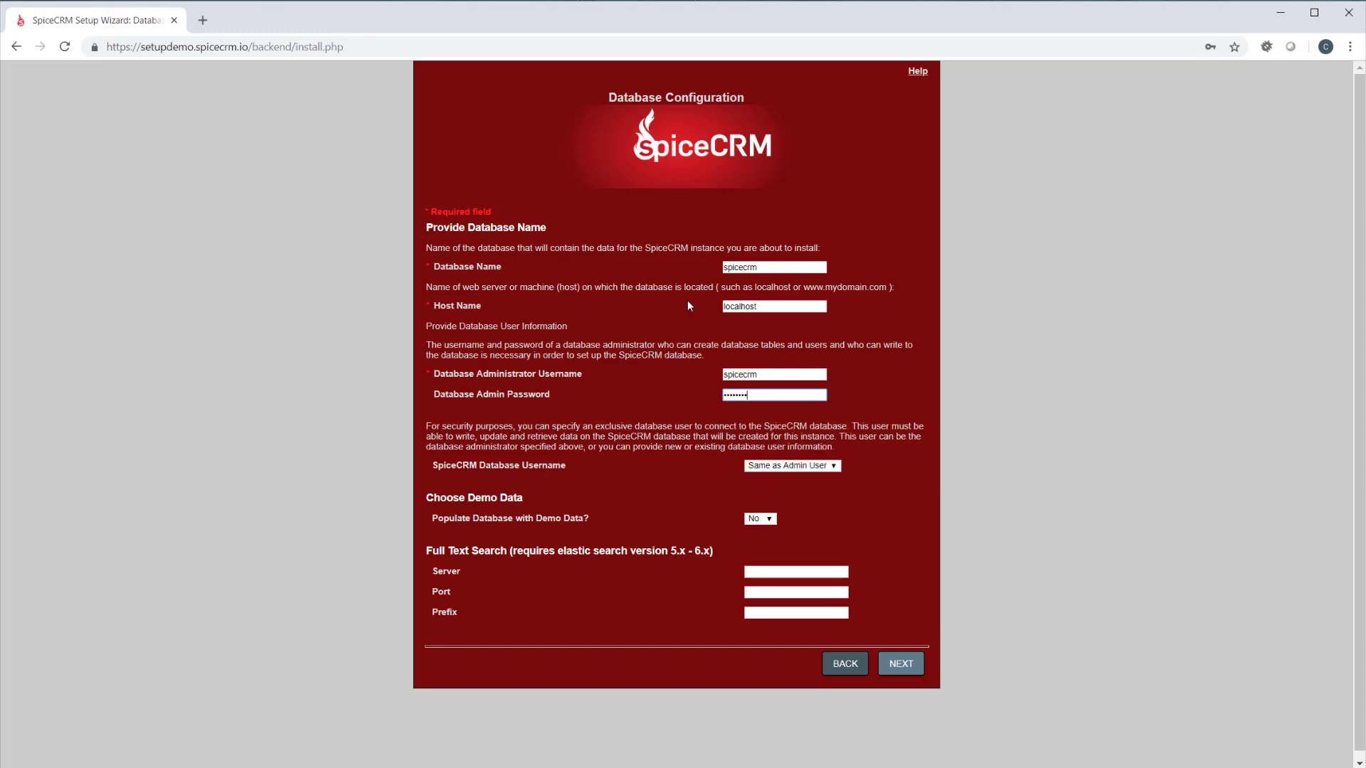
Enable demo data, set full text search to server localhost, port 9200 and prefix spicecrm_, and submit the database configuration
click(759, 519)
click(756, 542)
click(778, 572)
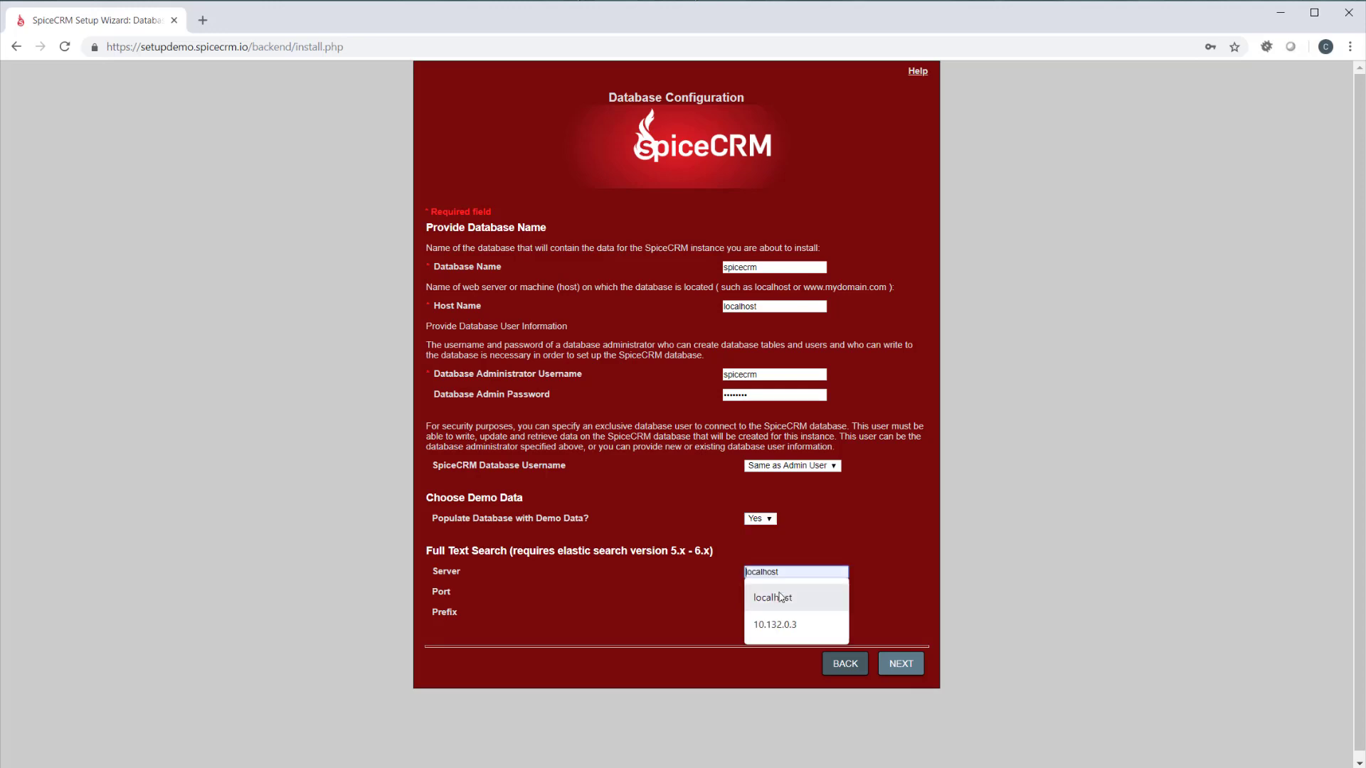
click(780, 598)
click(790, 592)
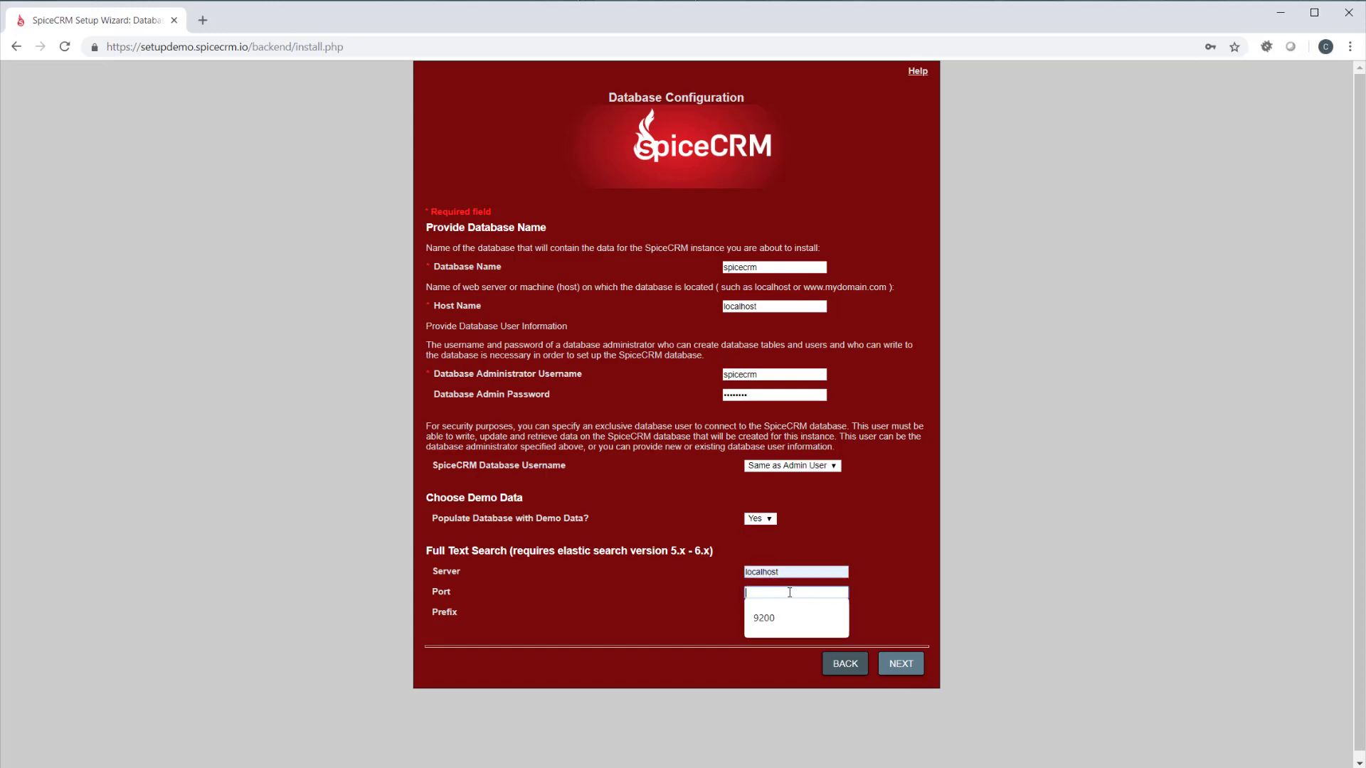
click(772, 617)
click(776, 613)
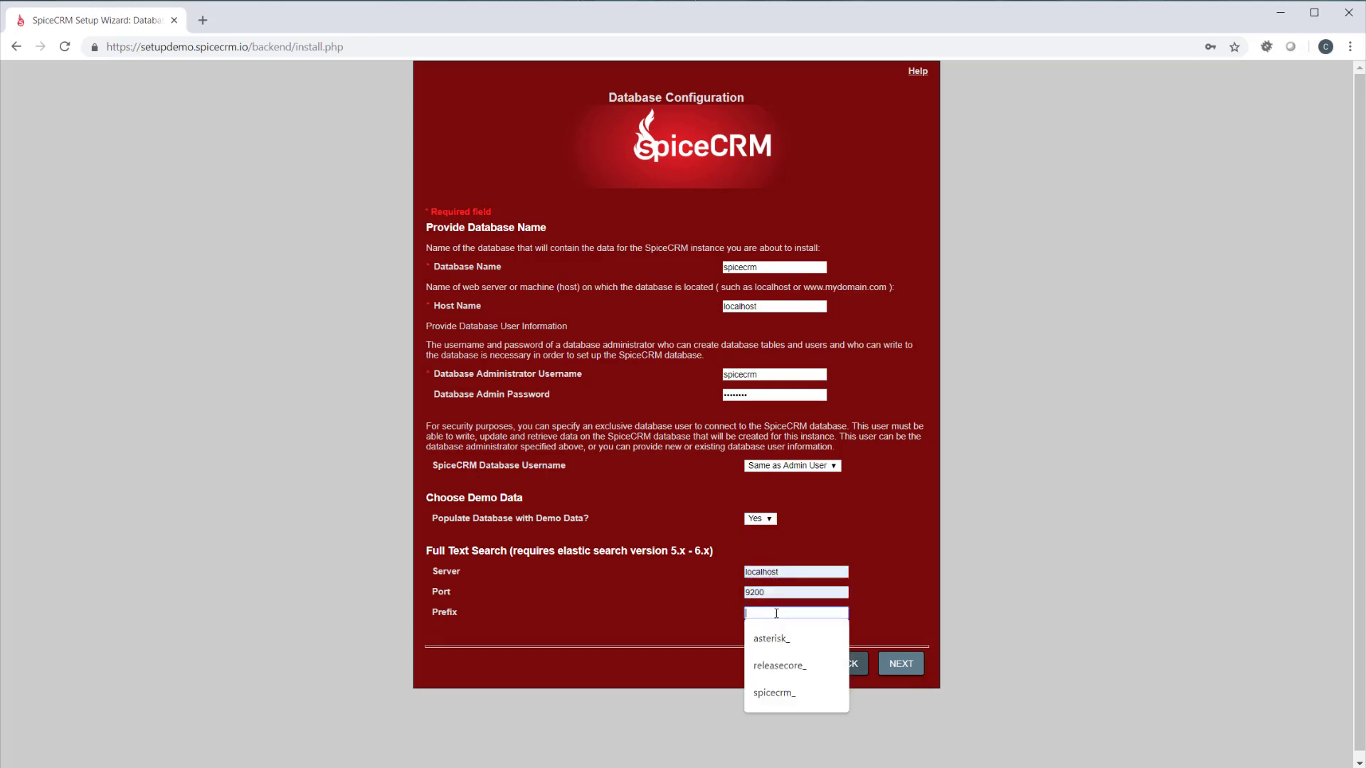
click(791, 696)
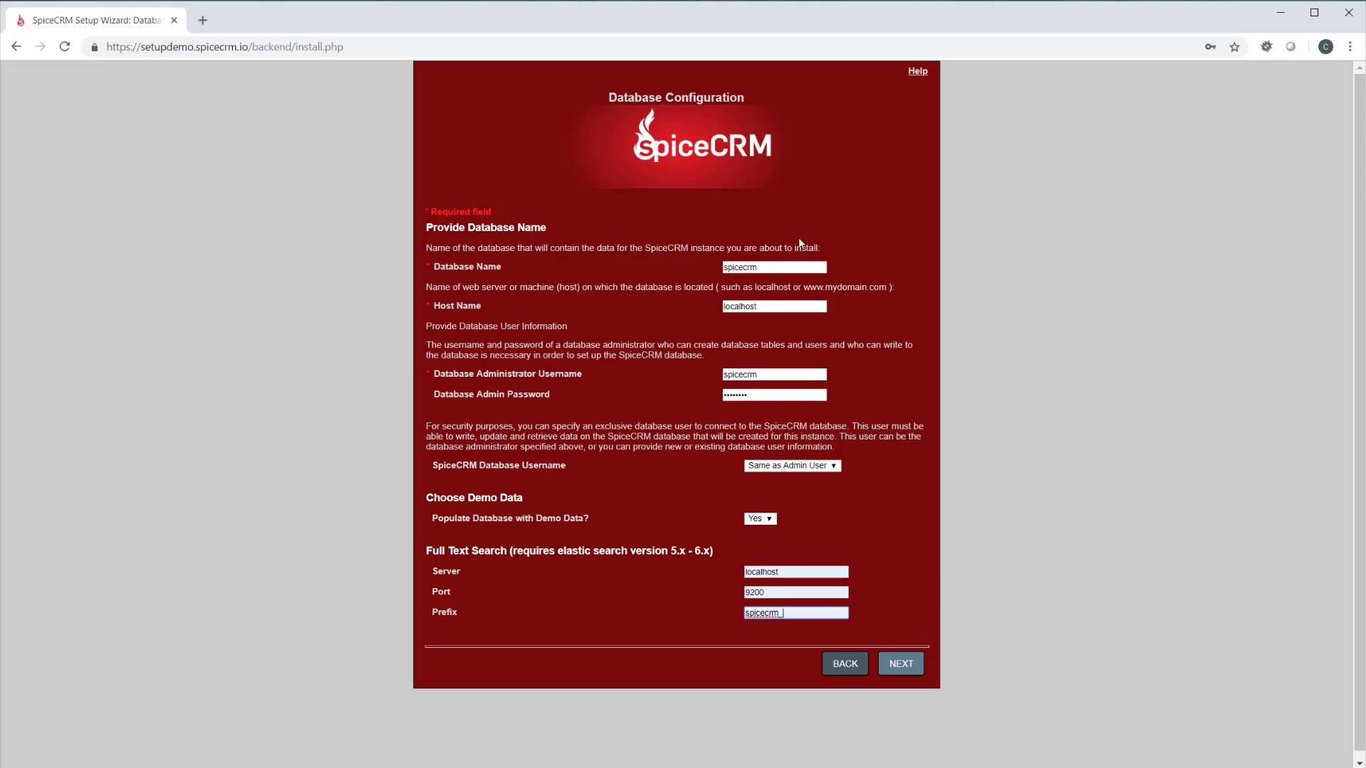
click(912, 666)
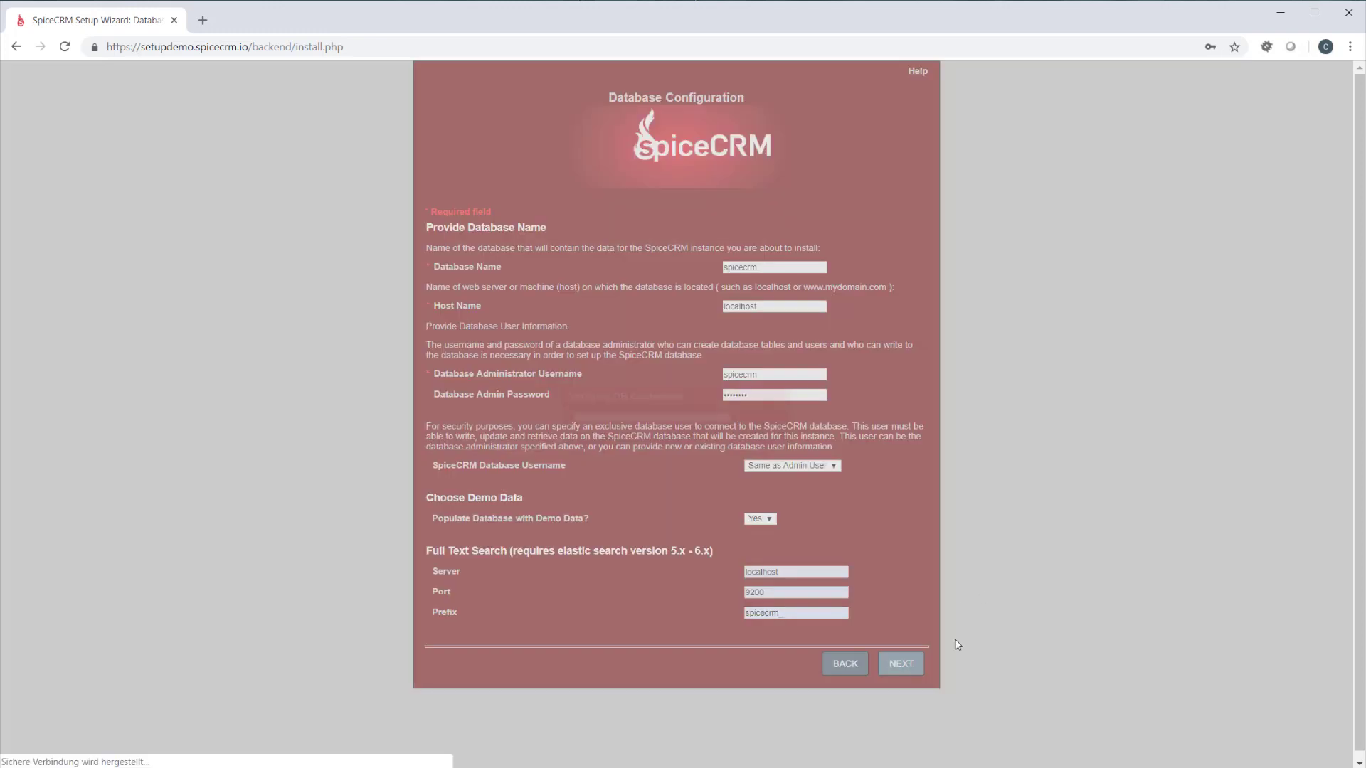
Enter and re-enter the SpiceCRM admin user password for the admin account, and submit the site configuration
click(846, 308)
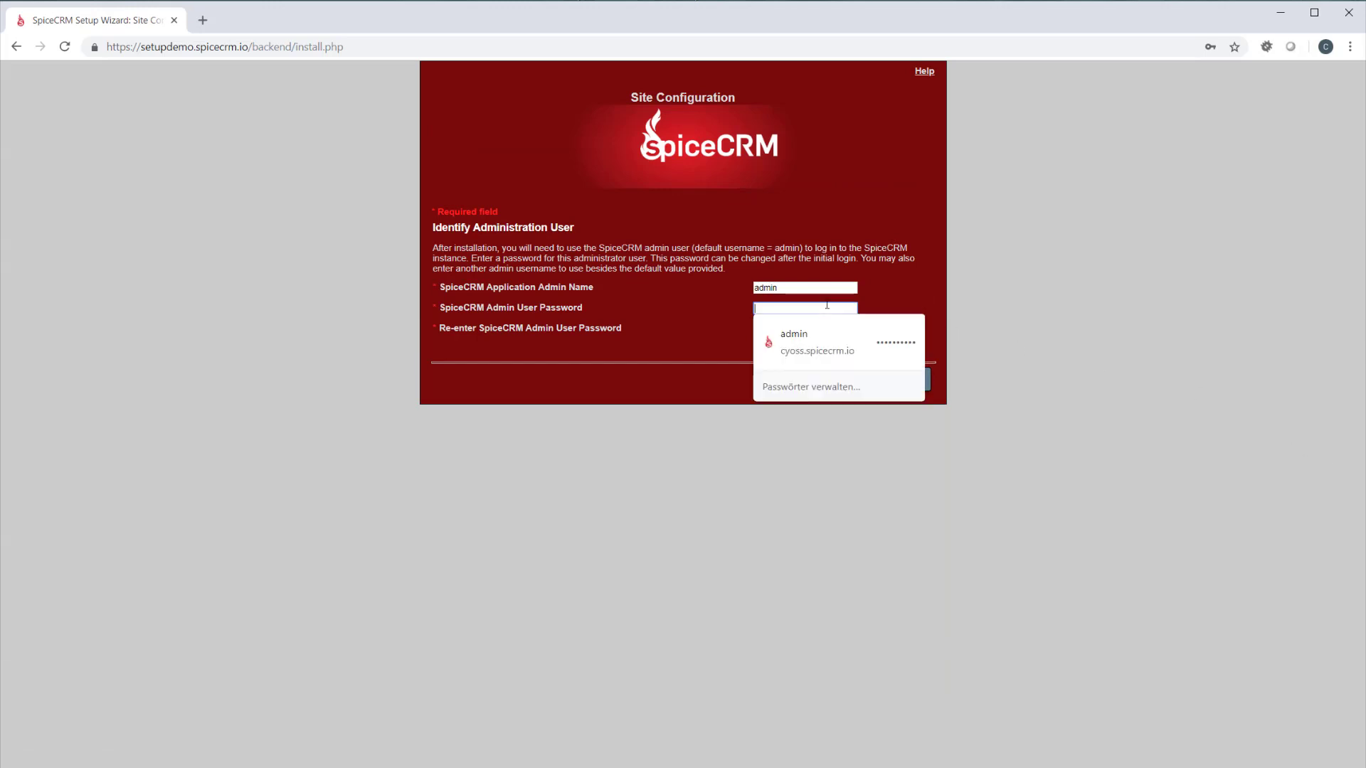
text(••)
key(Tab)
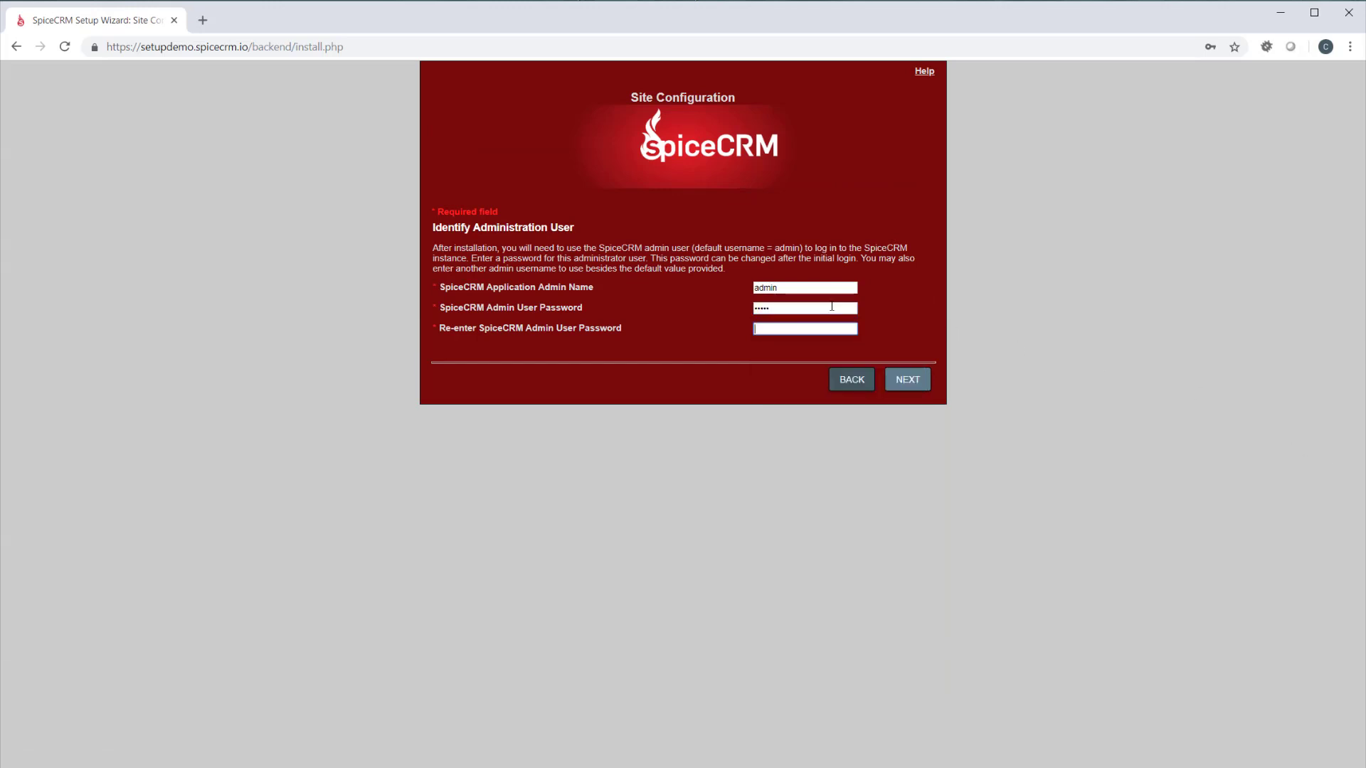
text(•••••)
click(920, 380)
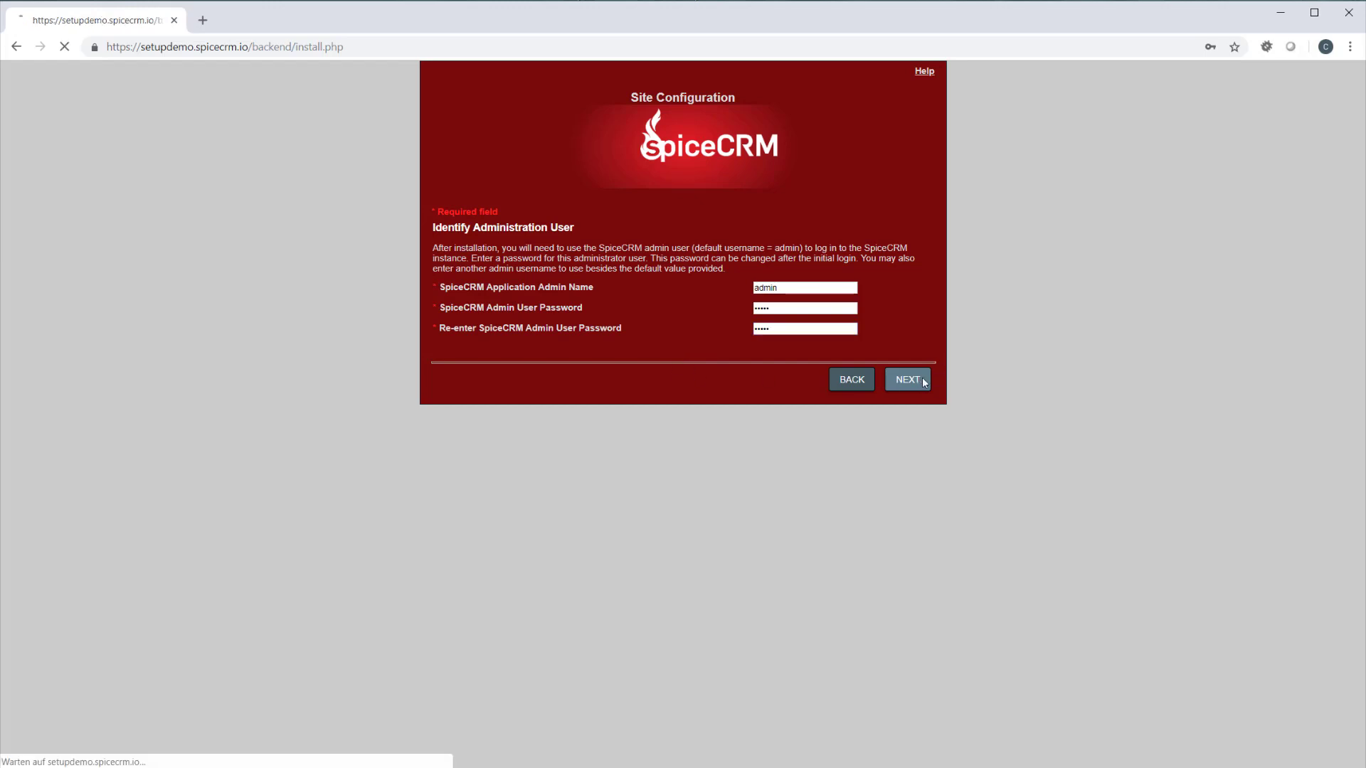
Review the confirmed settings, run the installation and proceed from the completed setup to the login page
scroll(749, 458, up, 5)
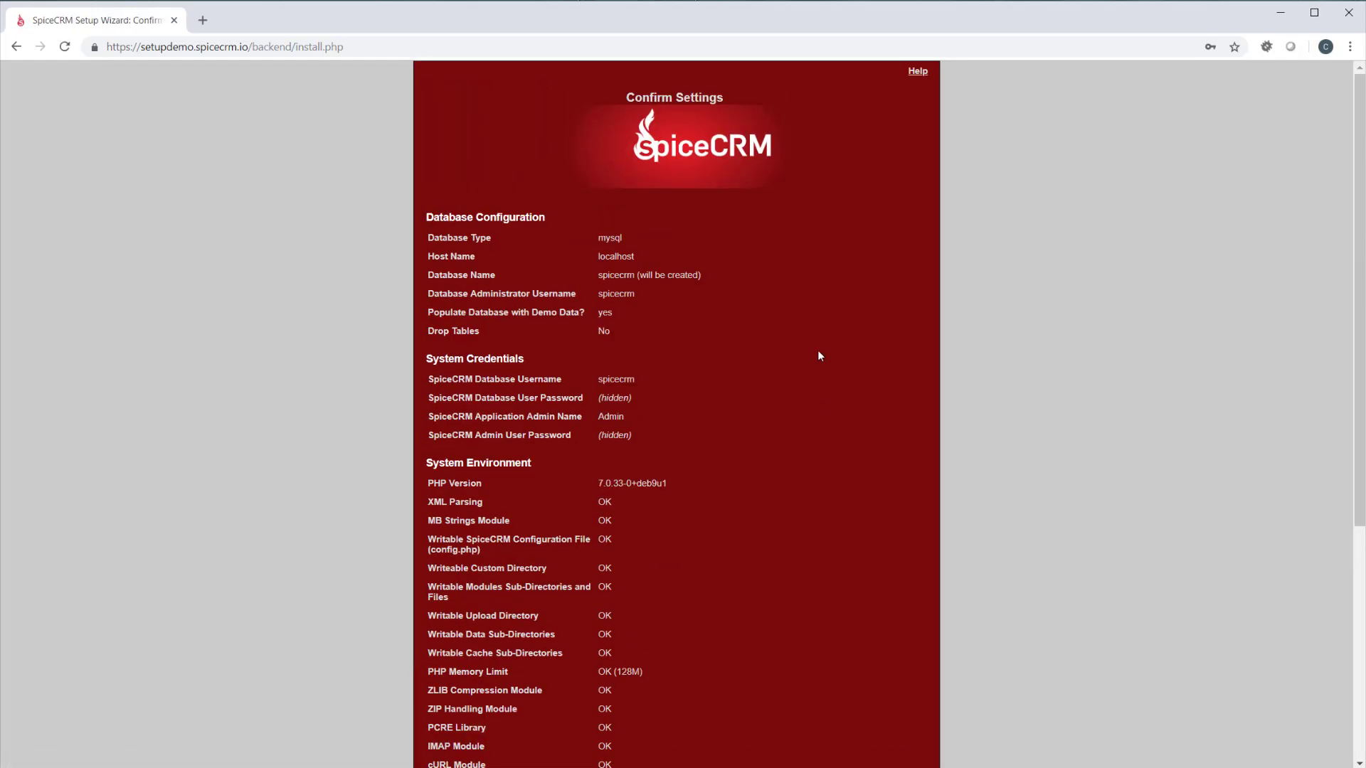
scroll(817, 356, down, 5)
click(909, 651)
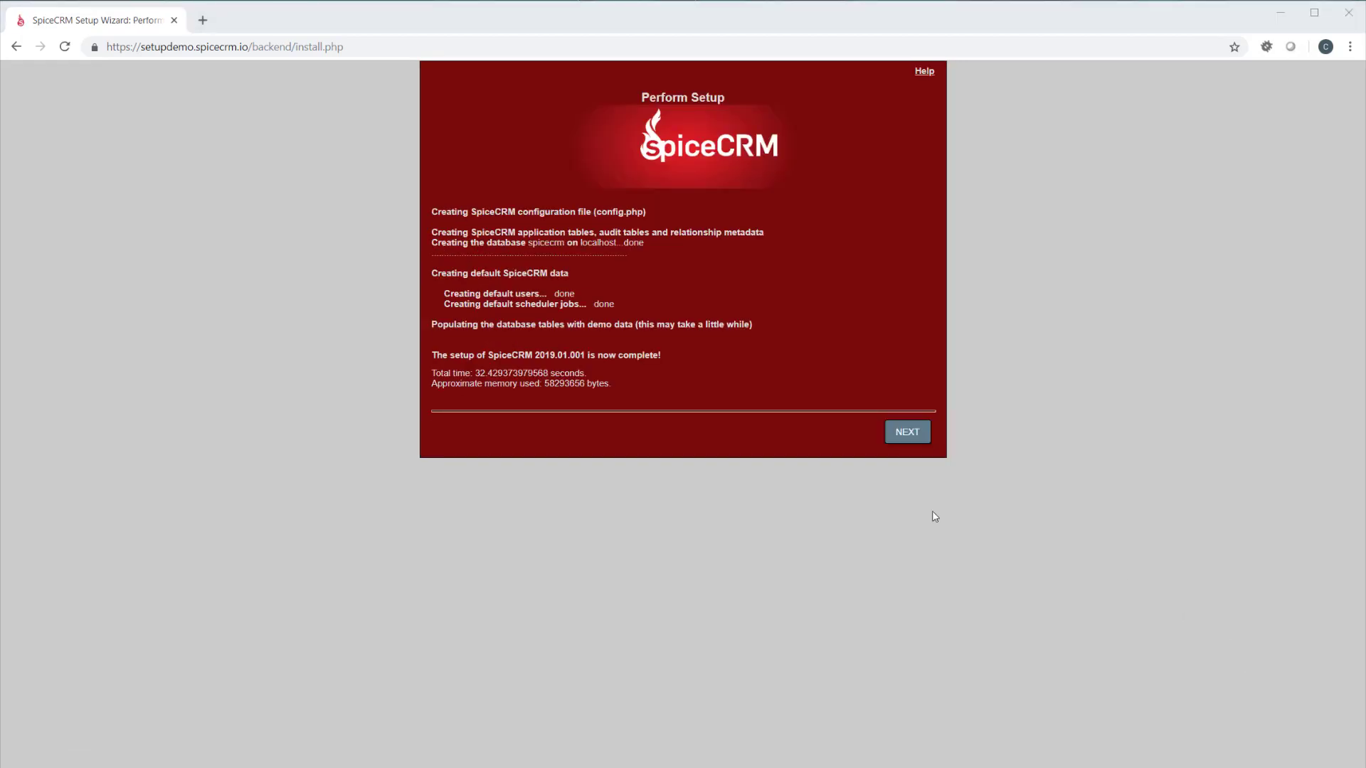
click(911, 433)
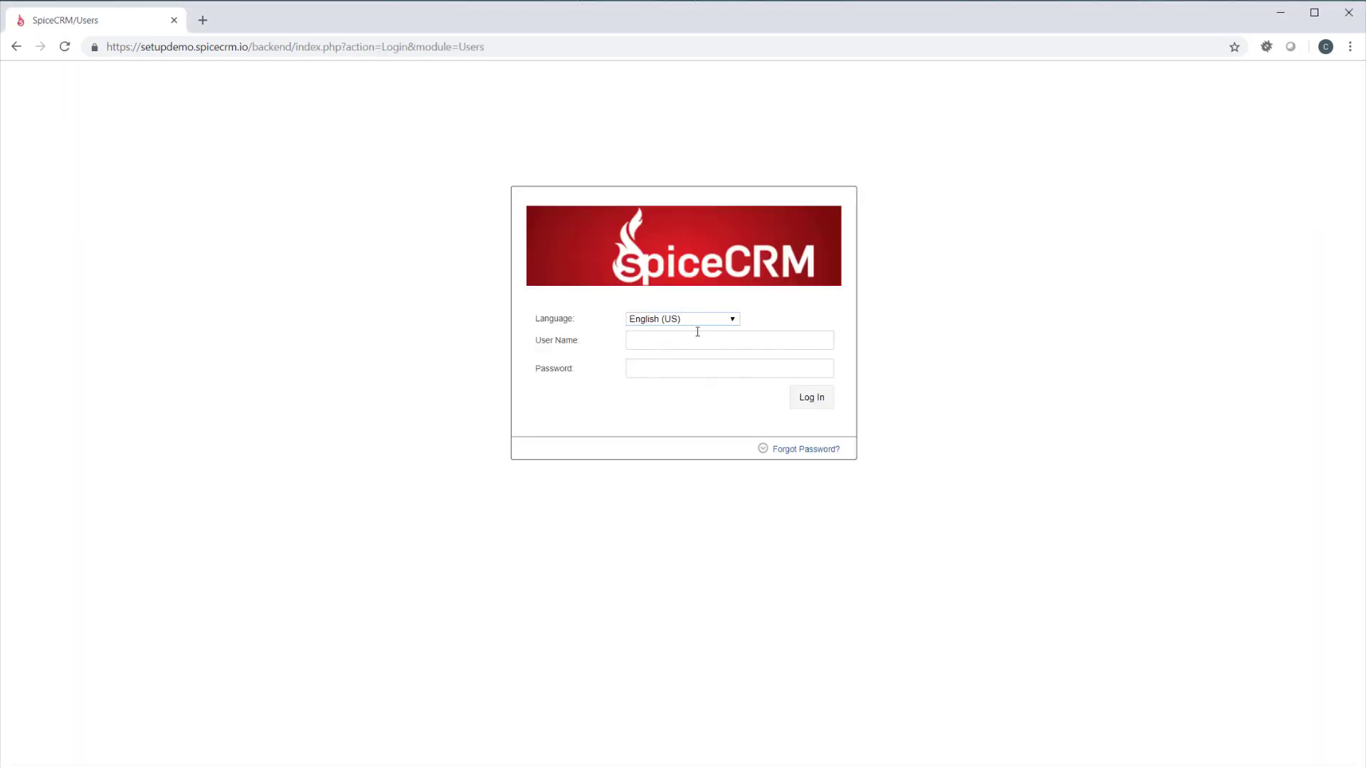
Log in as admin with the account password and save Europe/Amsterdam (GMT+1:00) as the time zone
click(700, 337)
text(admin)
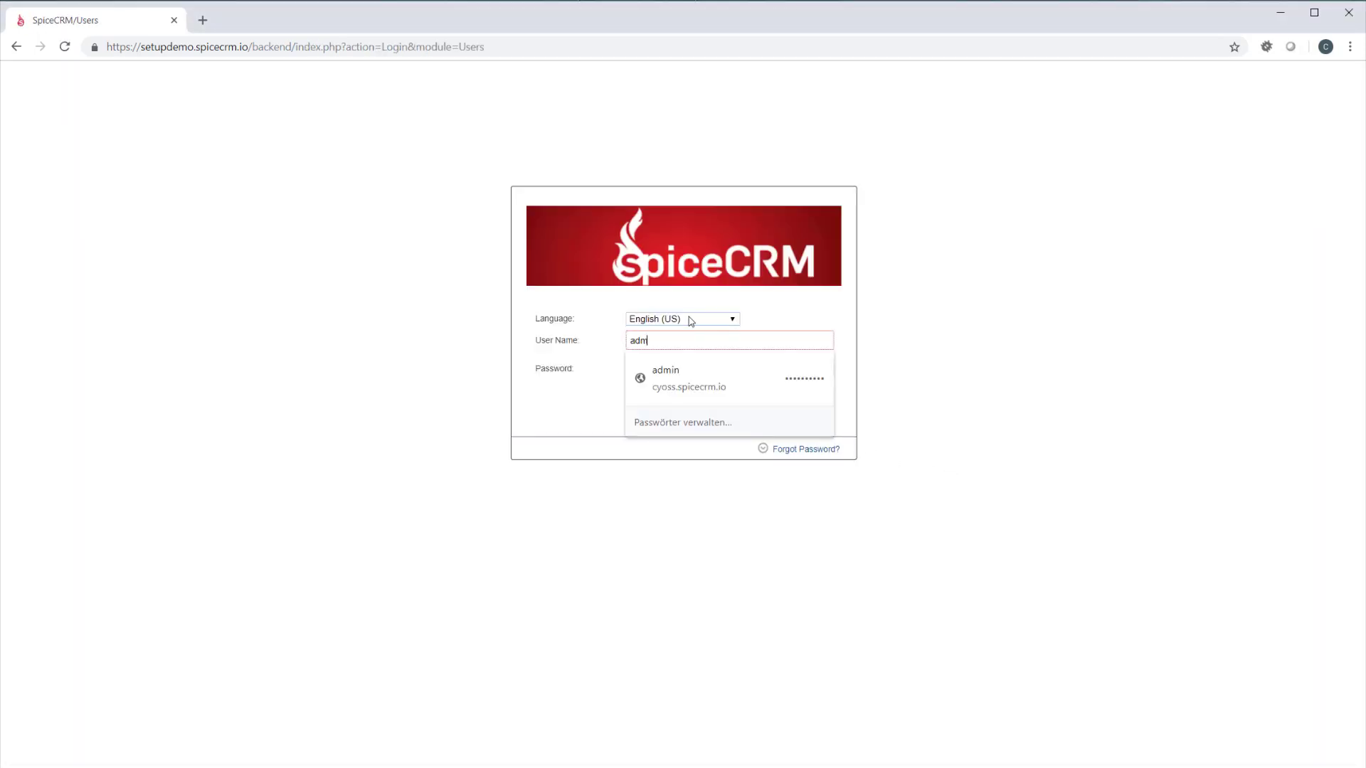
key(Tab)
key(Return)
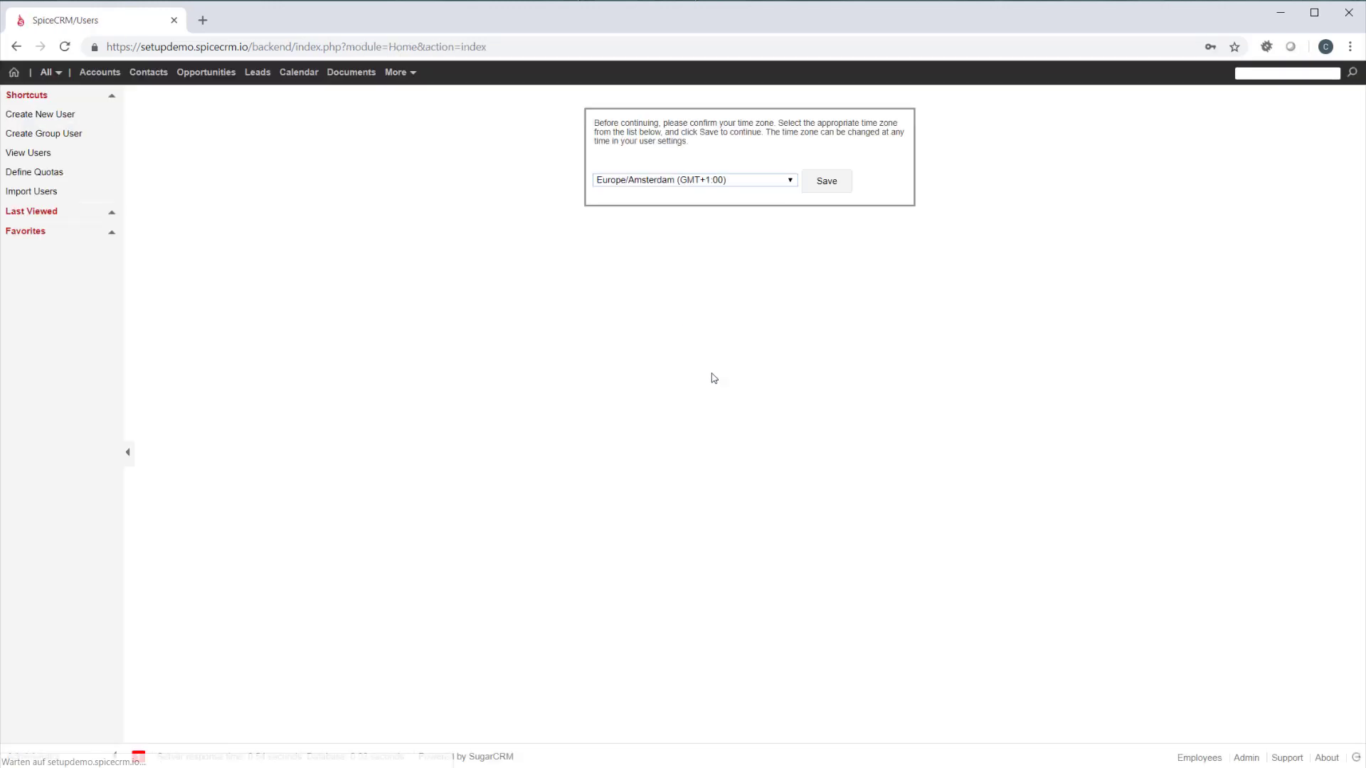
click(827, 180)
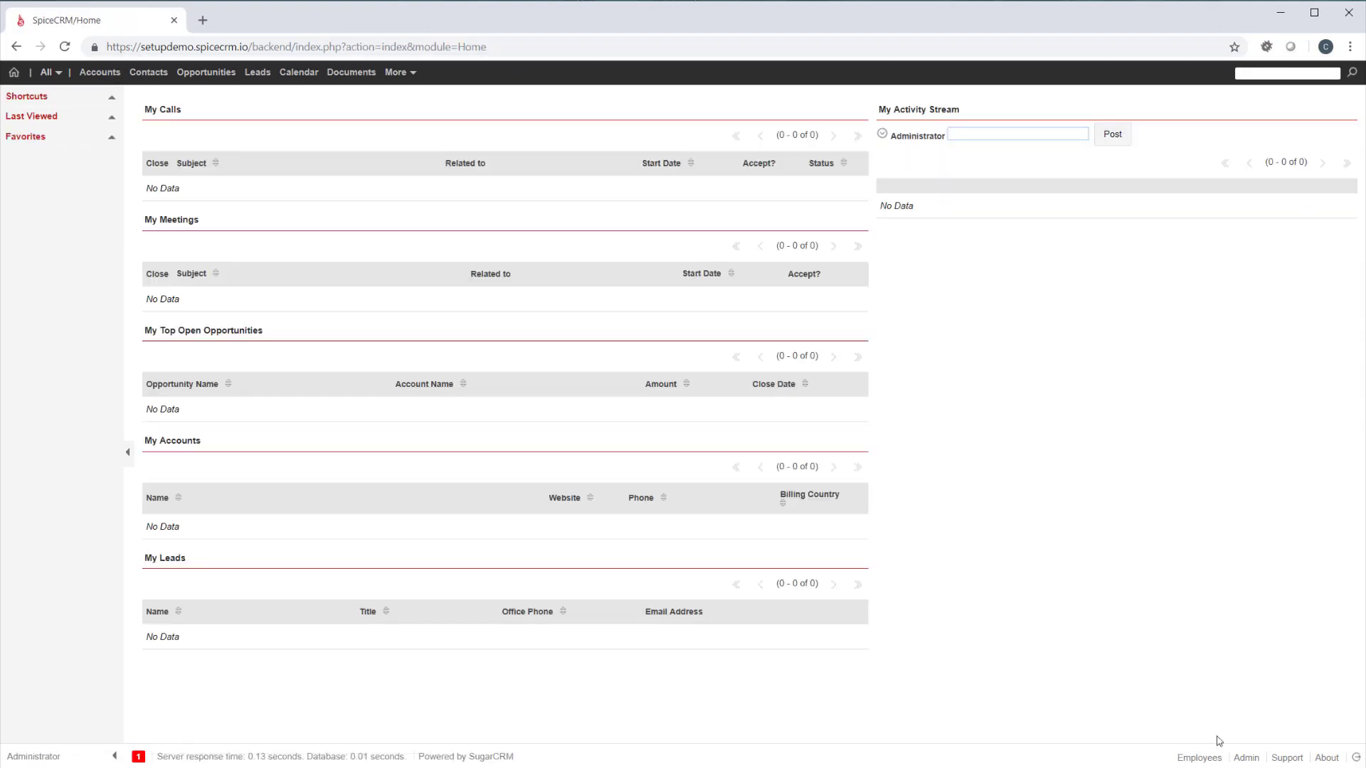
Load the default UI configuration from Administration for all packages including core, version 2019.01.001
click(1250, 759)
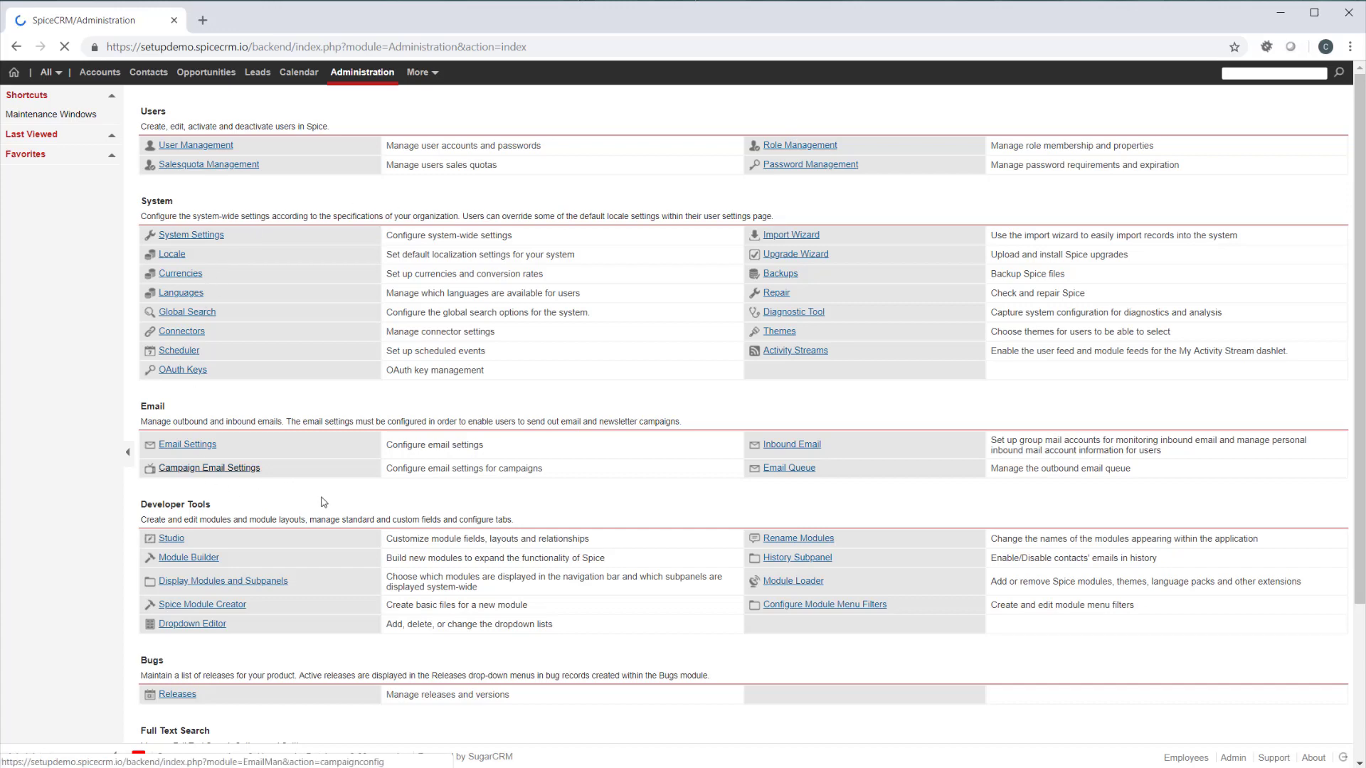
scroll(185, 519, down, 3)
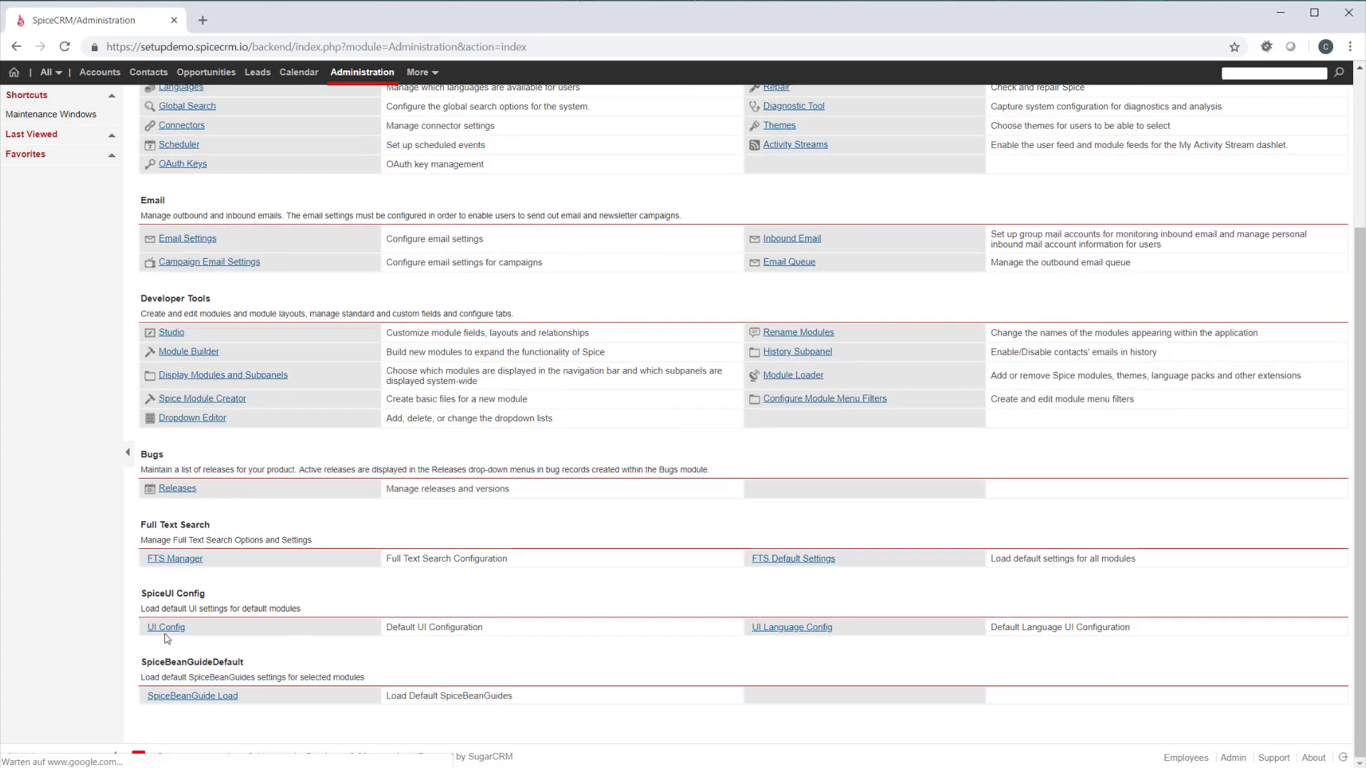
click(168, 629)
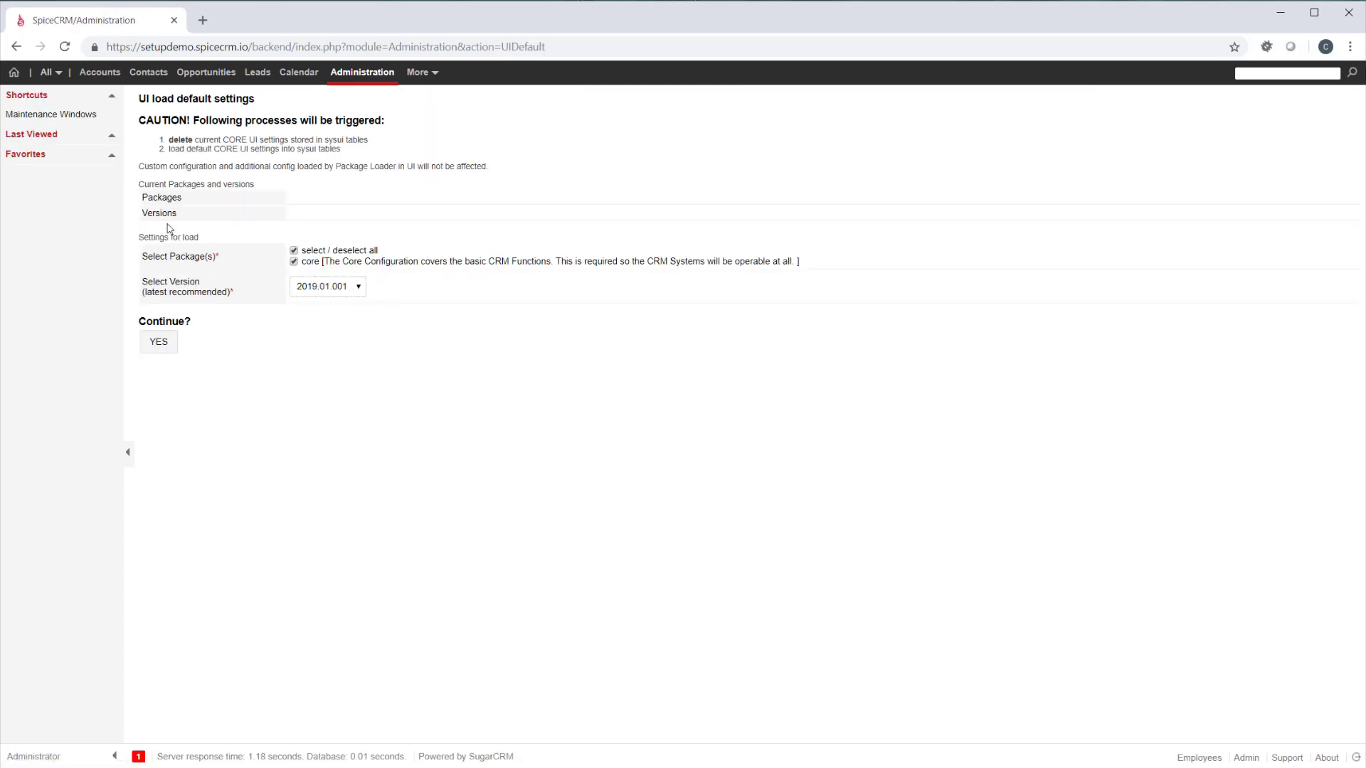
click(159, 344)
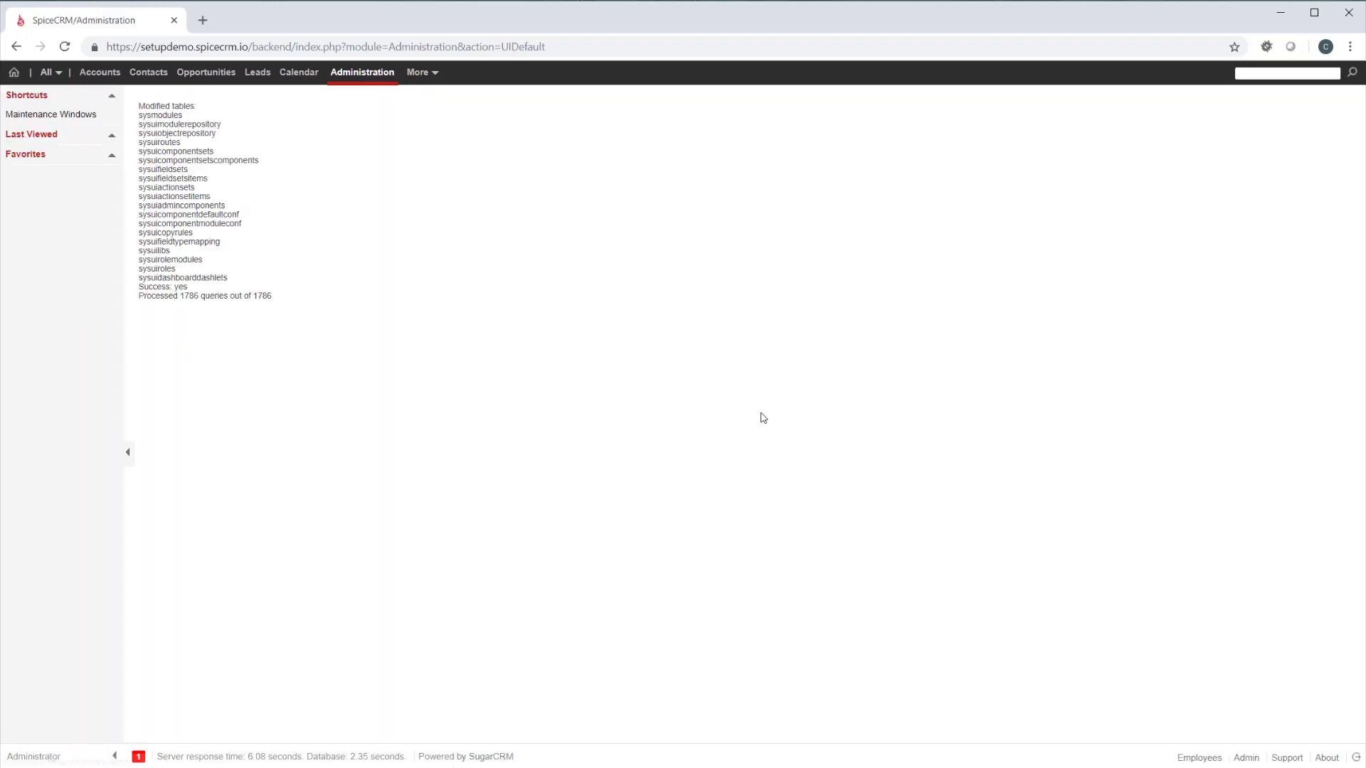
Load the default UI language labels for Englisch (US) only, excluding Espanol (Beta) and Deutsch, and log out
click(370, 78)
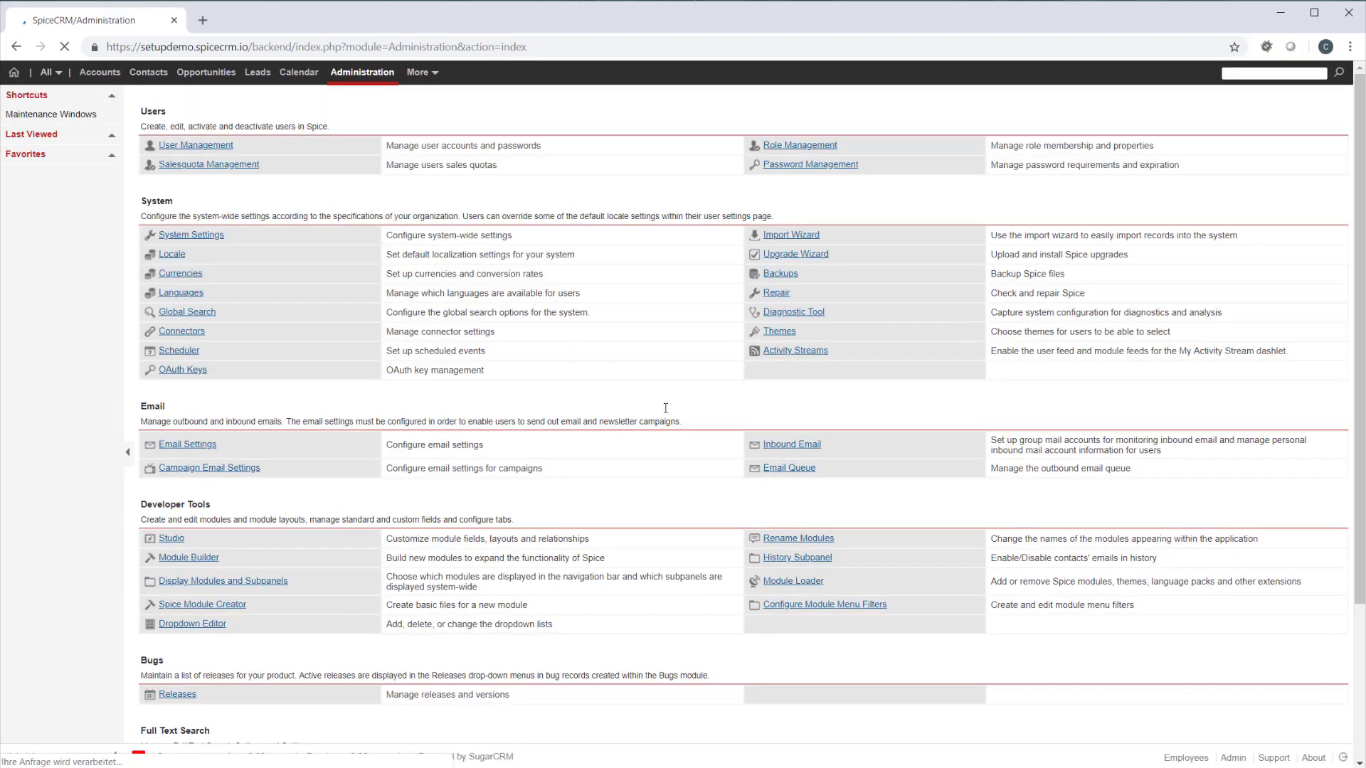
scroll(673, 411, down, 3)
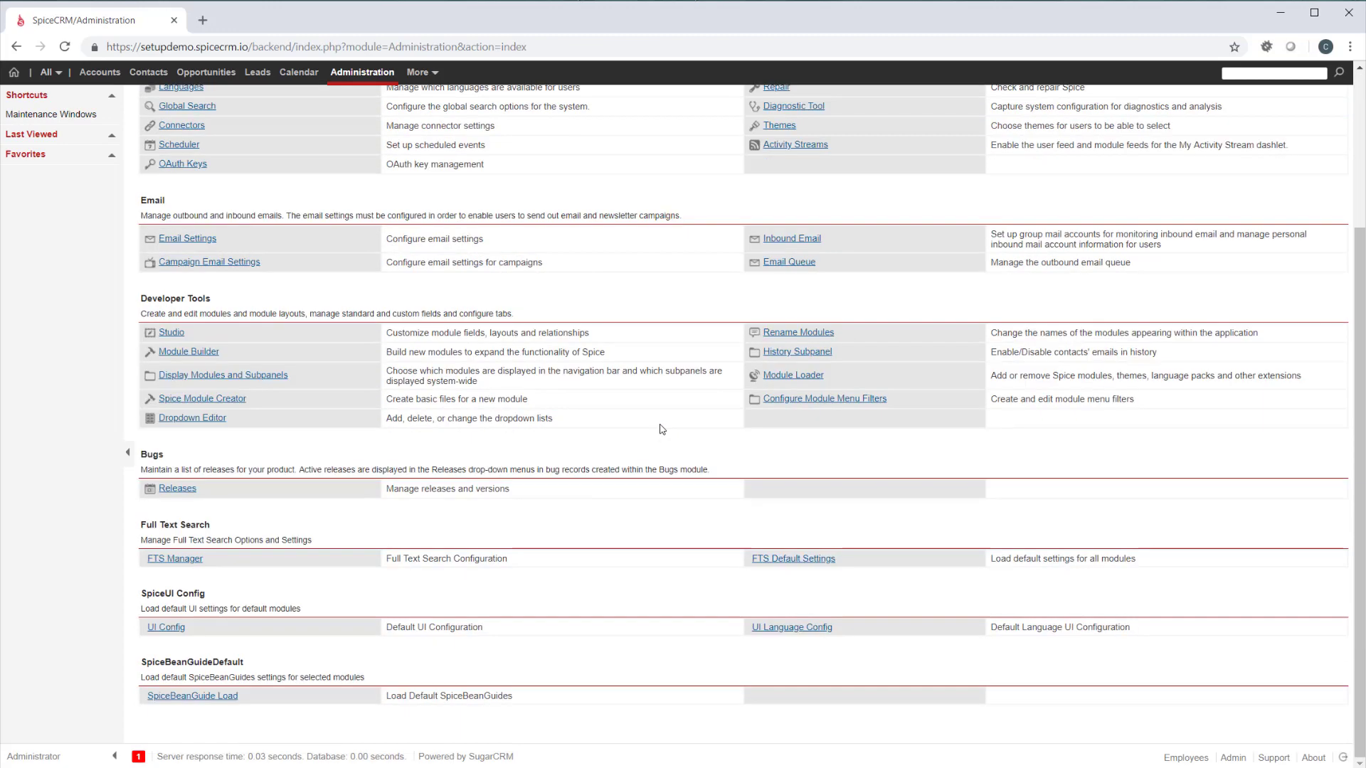
click(790, 629)
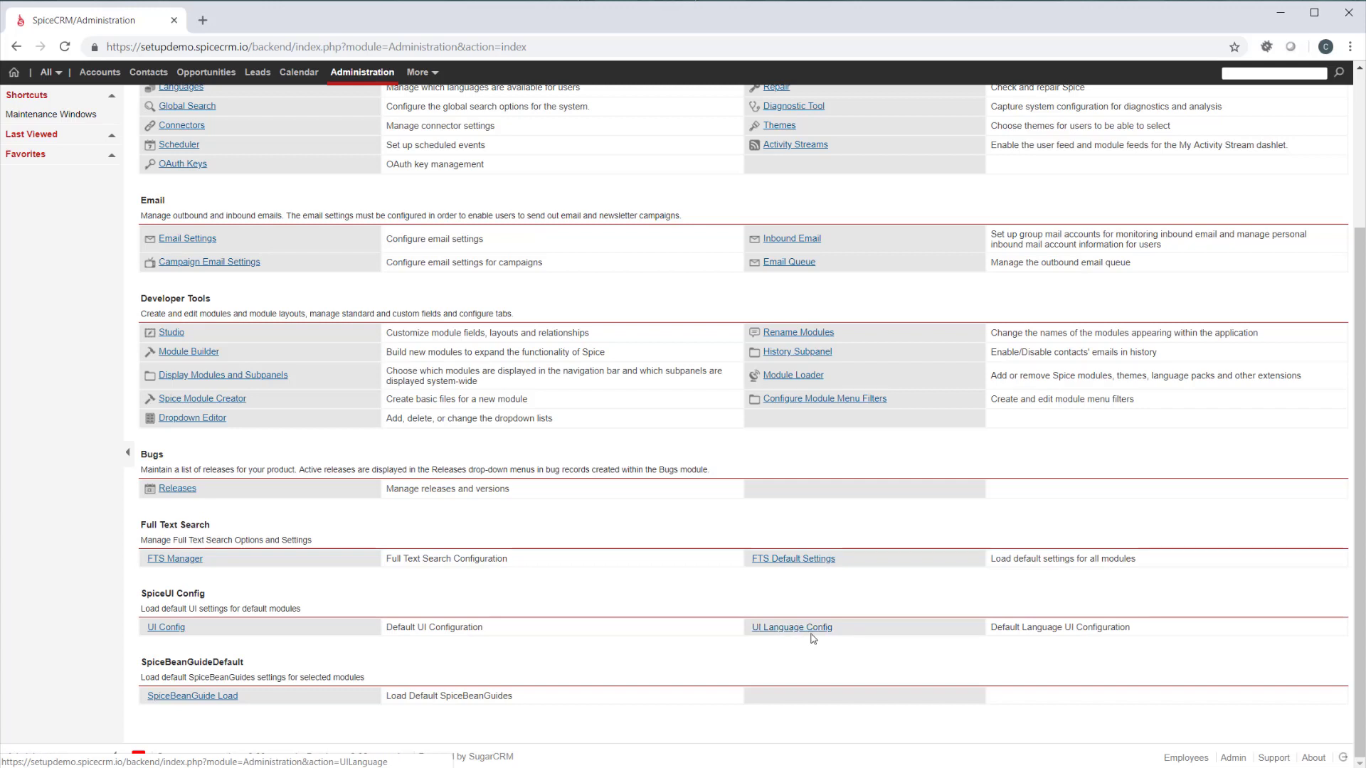
click(797, 627)
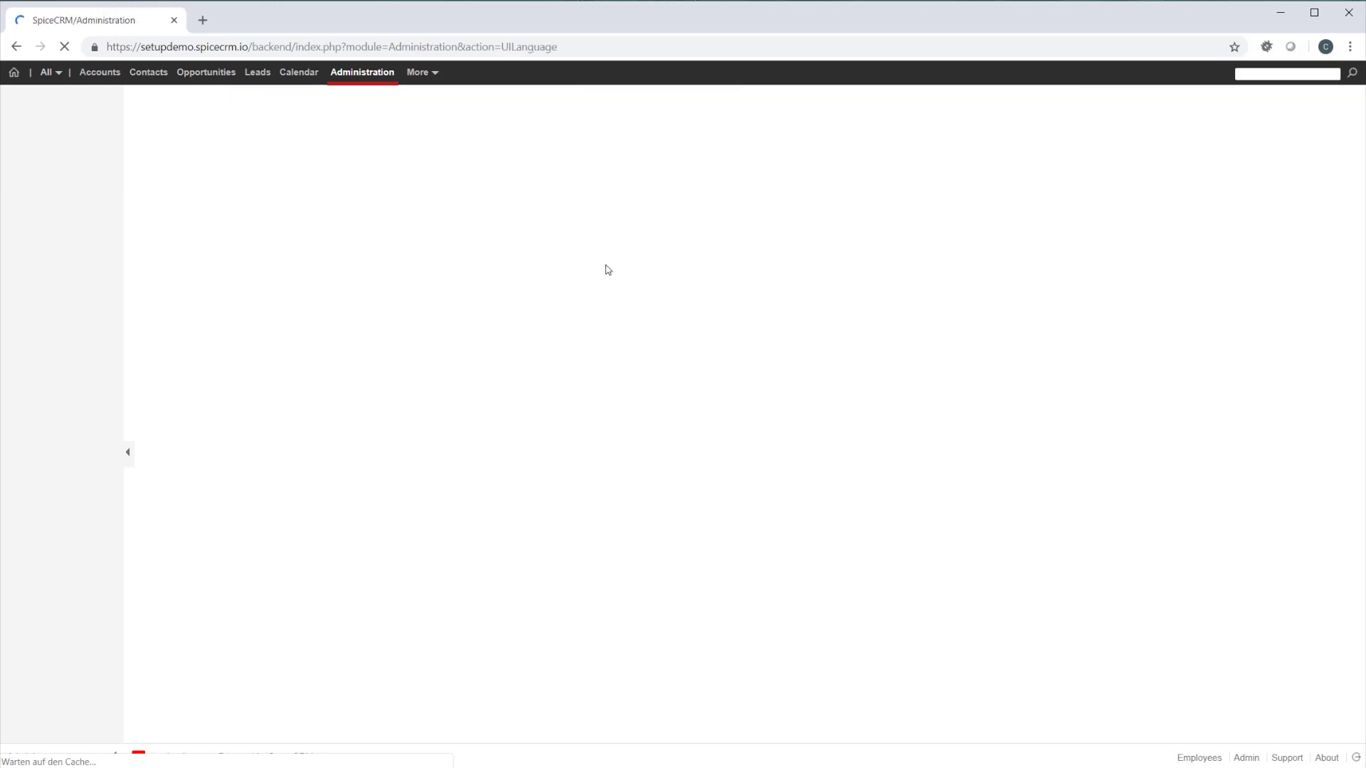
click(294, 276)
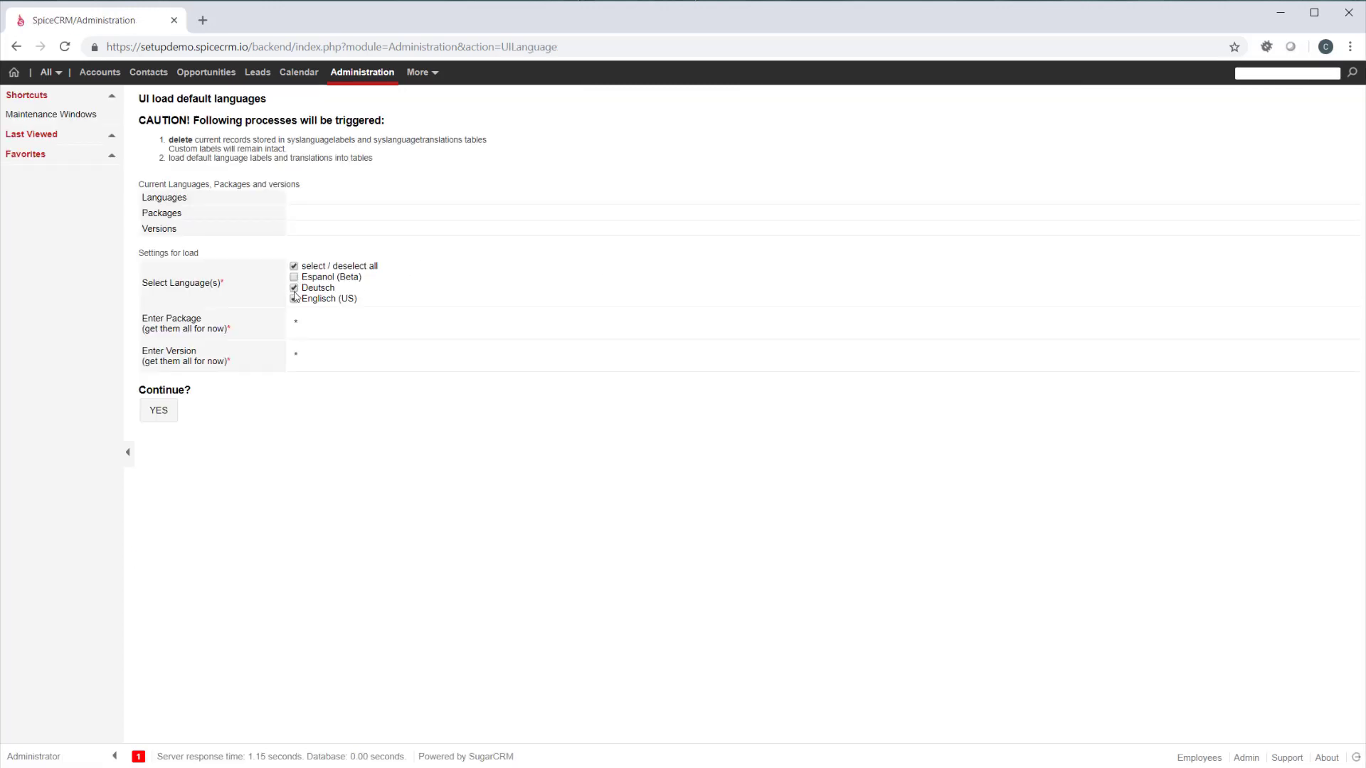
click(293, 287)
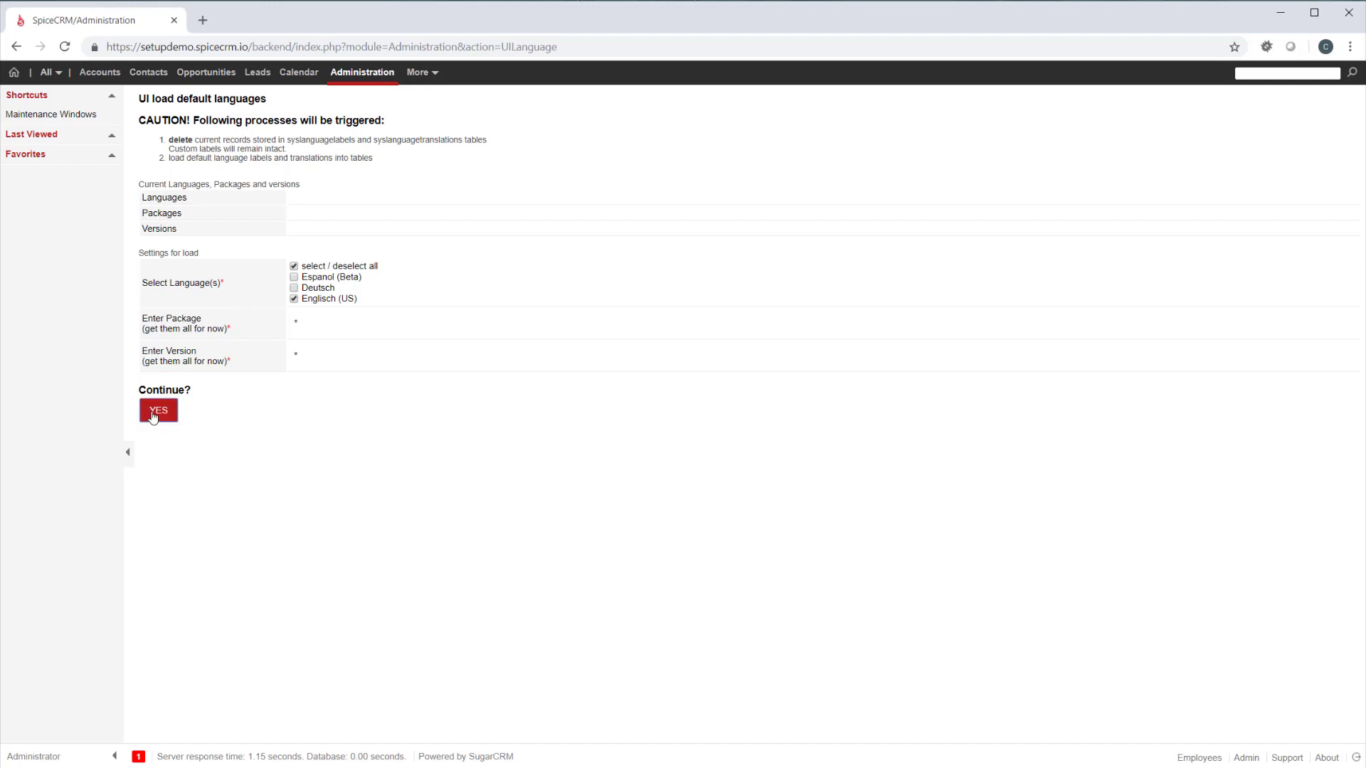
click(153, 416)
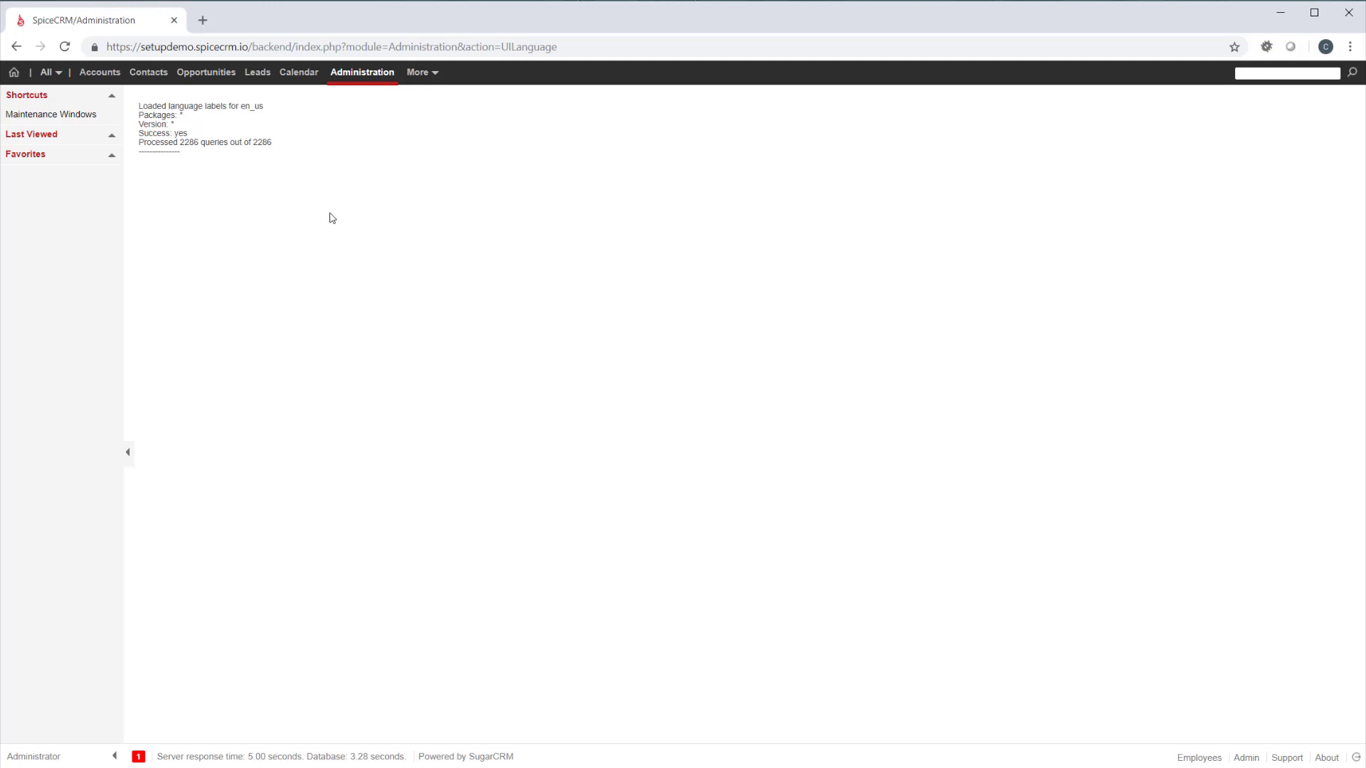
click(1356, 759)
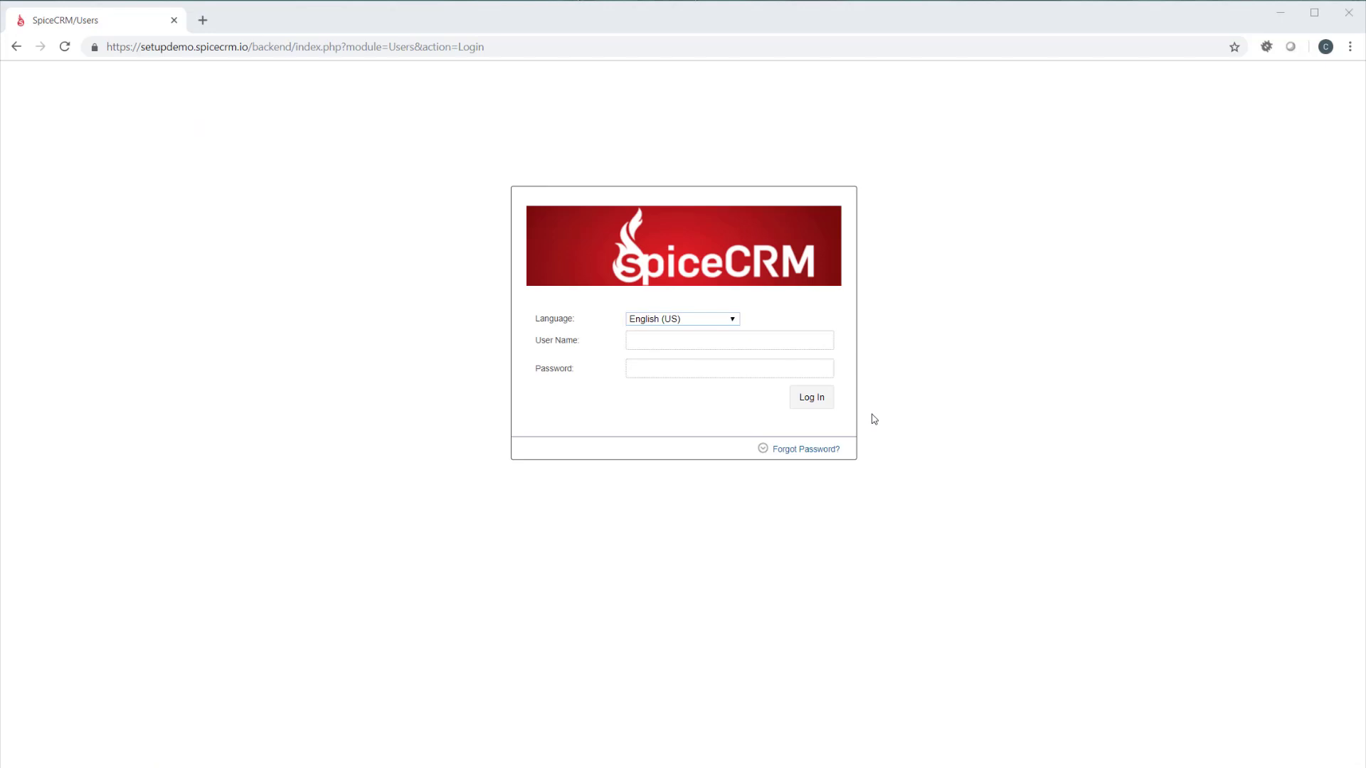
Switch to the SSH terminal, change into the backend directory and open config_override.php in nano
key(alt+Tab)
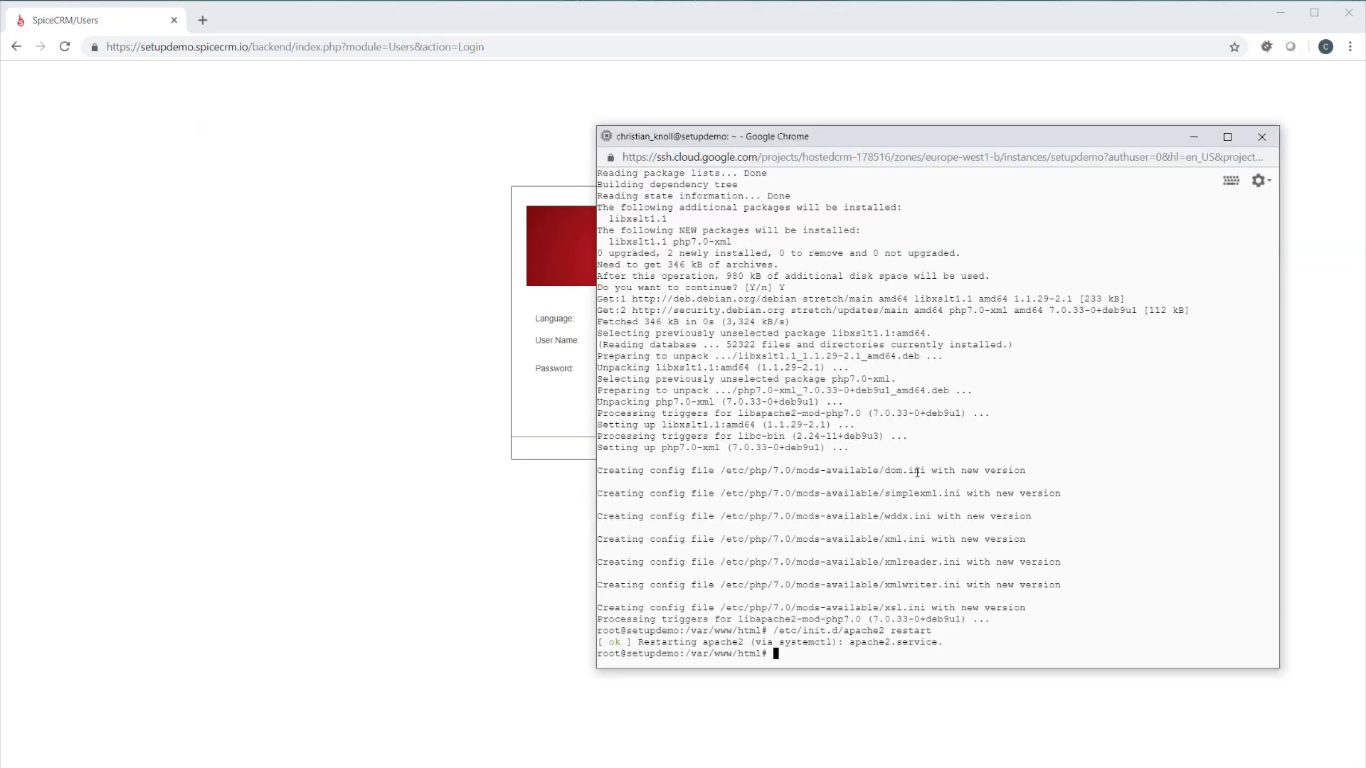
text(cd backend/)
key(Return)
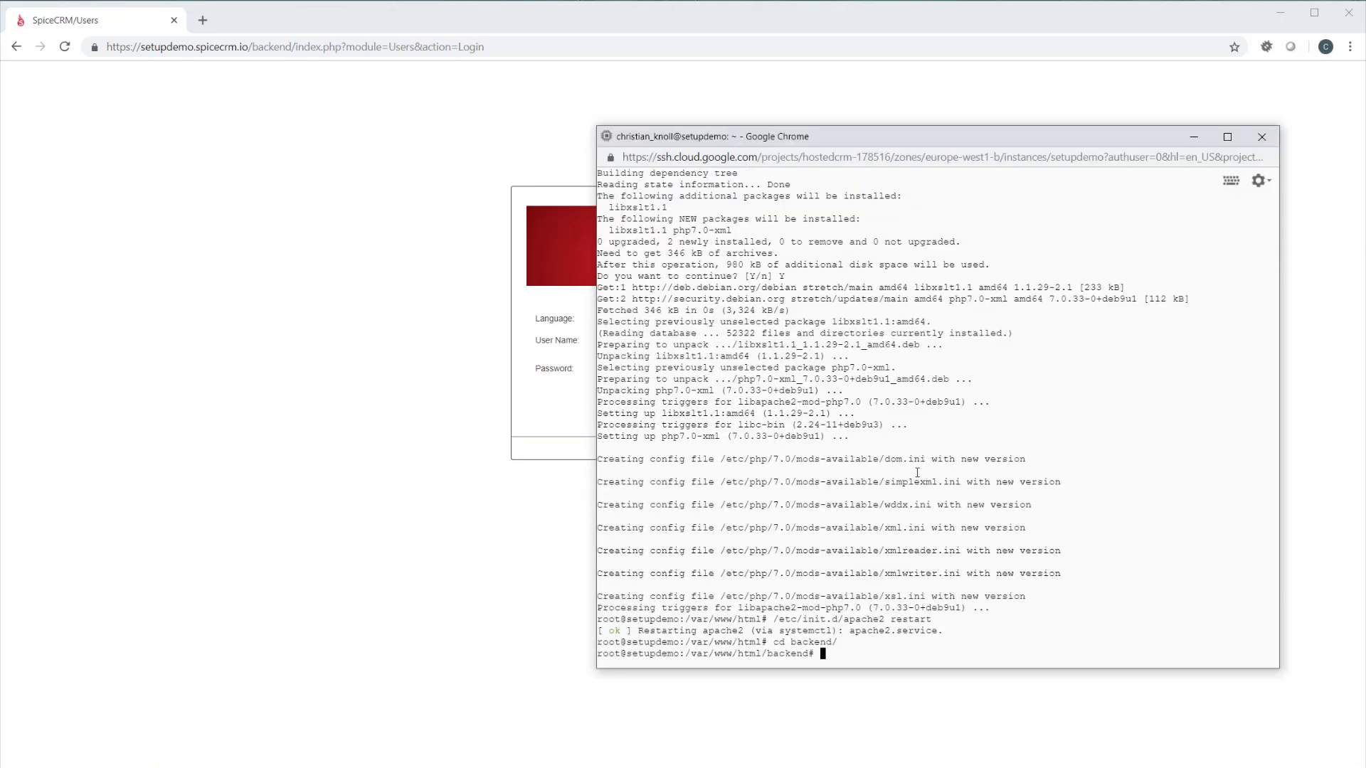
text(nano config_override.php)
key(Return)
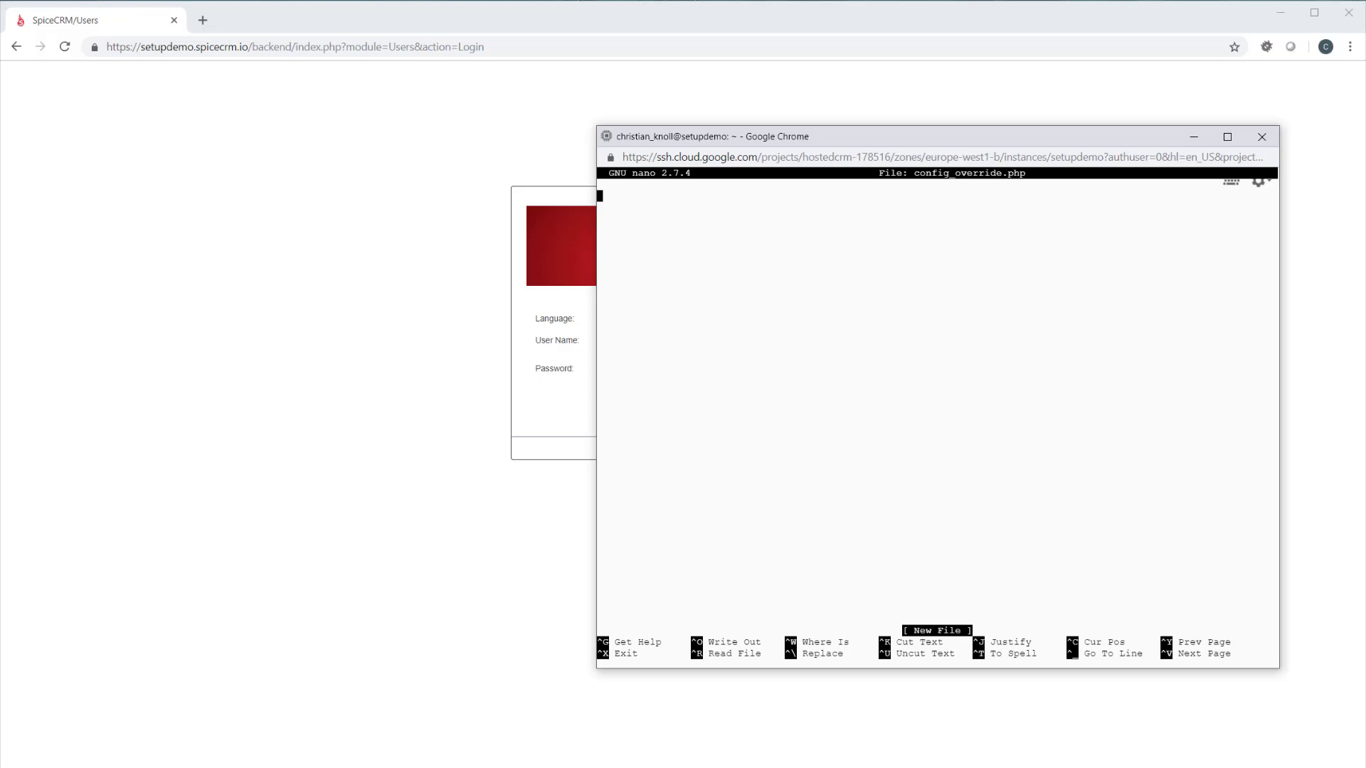
Paste the PHP opening tag and $sugar_config['syslanguages']['spiceuisource'] = 'db'; into config_override.php, then save and exit
key(alt+Tab)
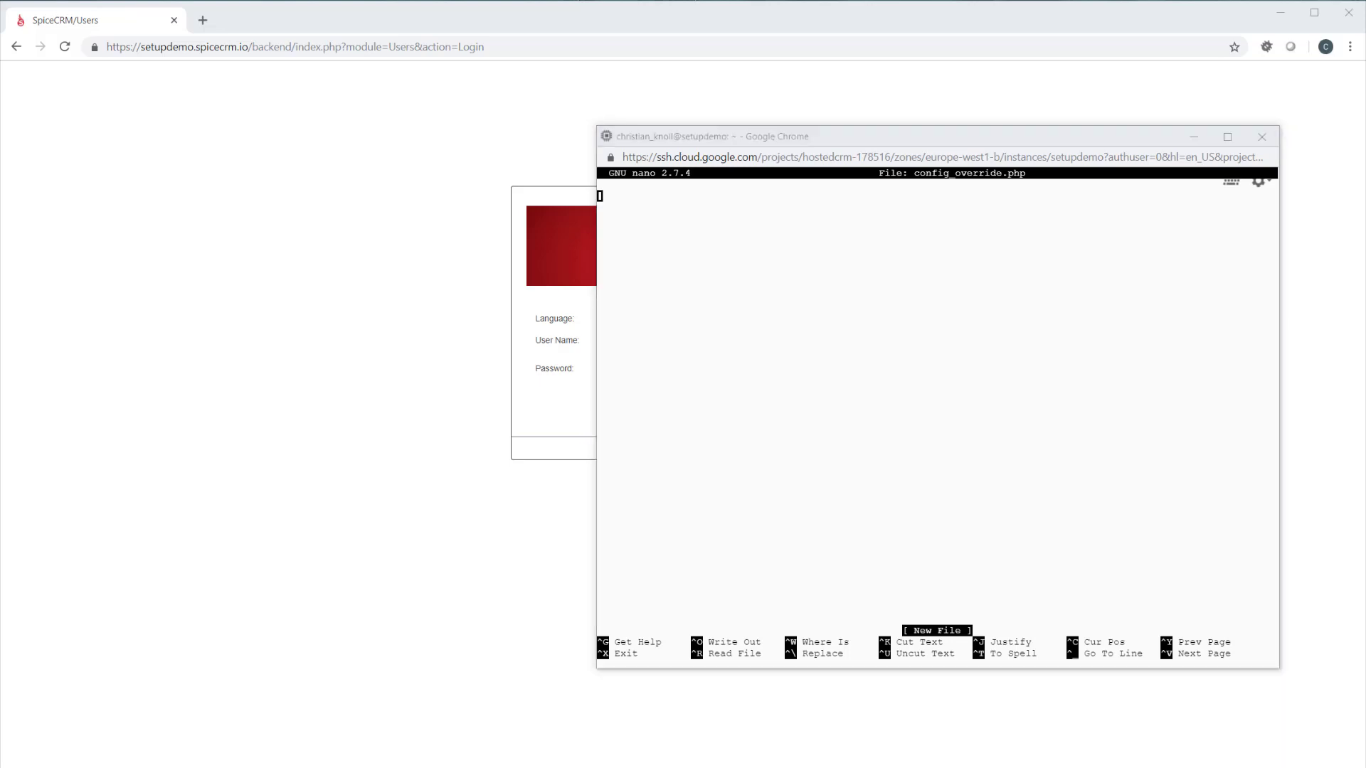
click(1003, 484)
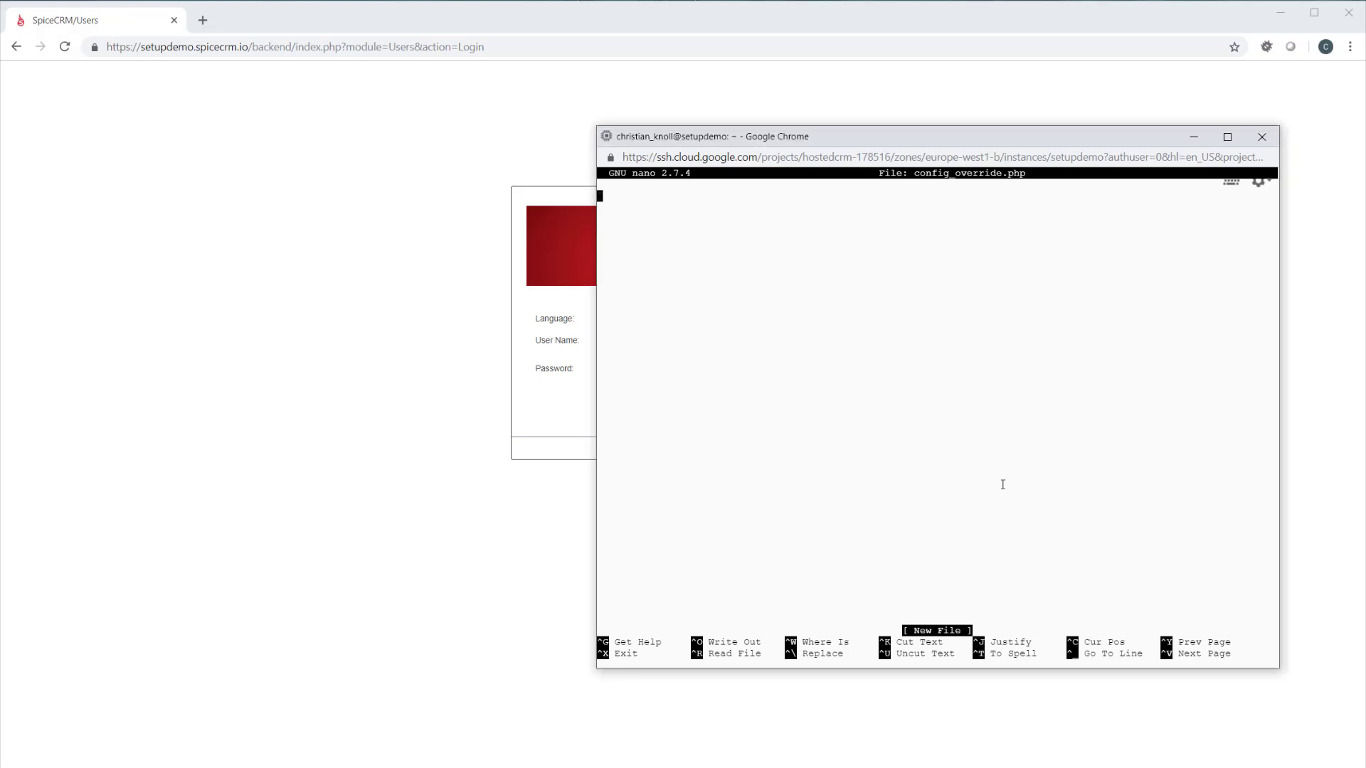
text(<?php $sugar_config['syslanguages']['spiceuisource'] = 'db';)
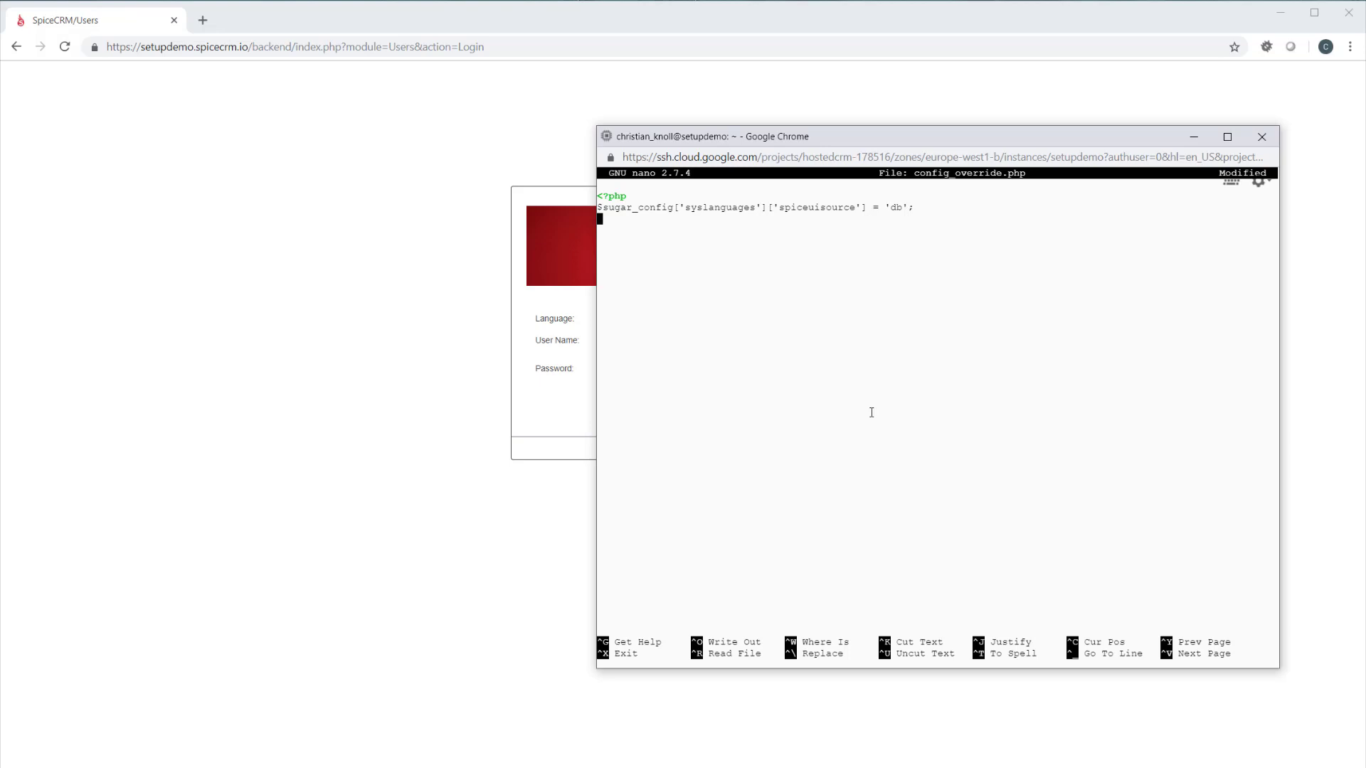
key(ctrl+x)
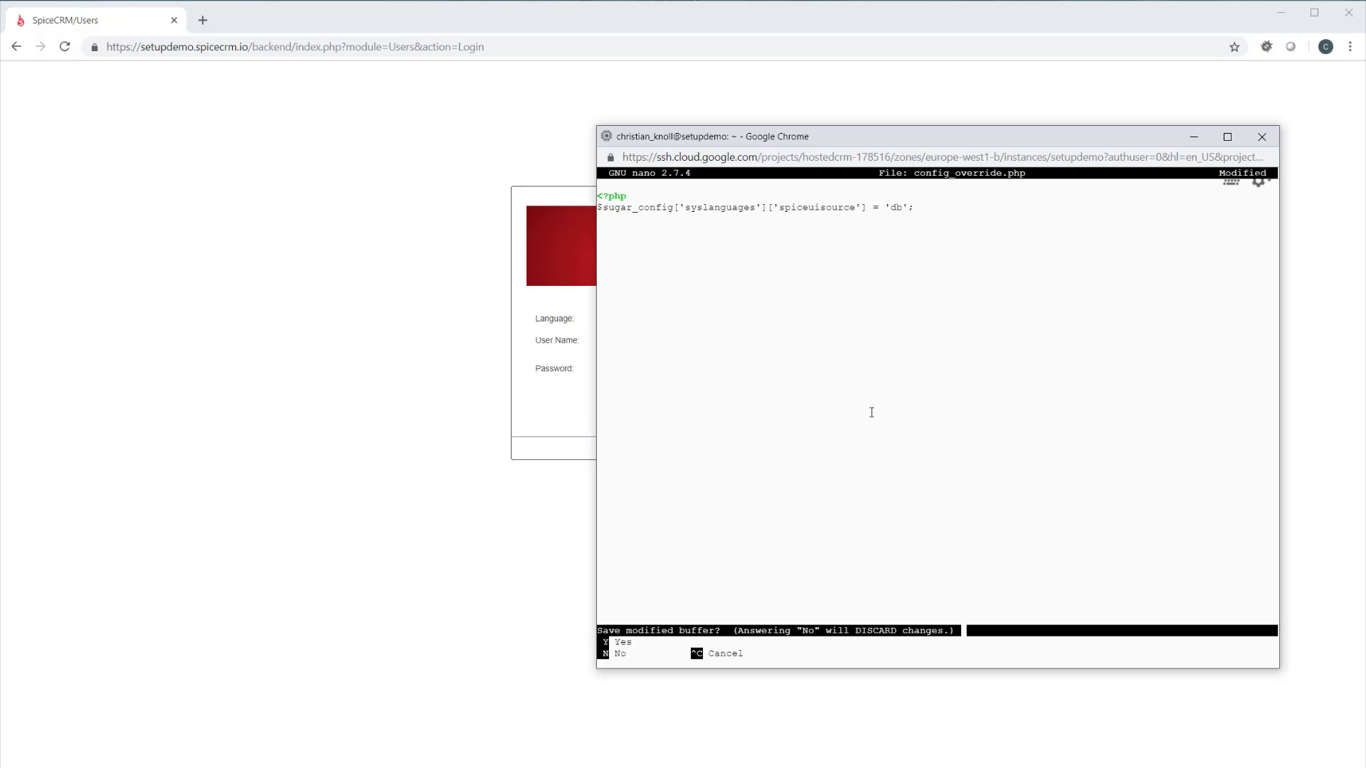
key(y)
key(Return)
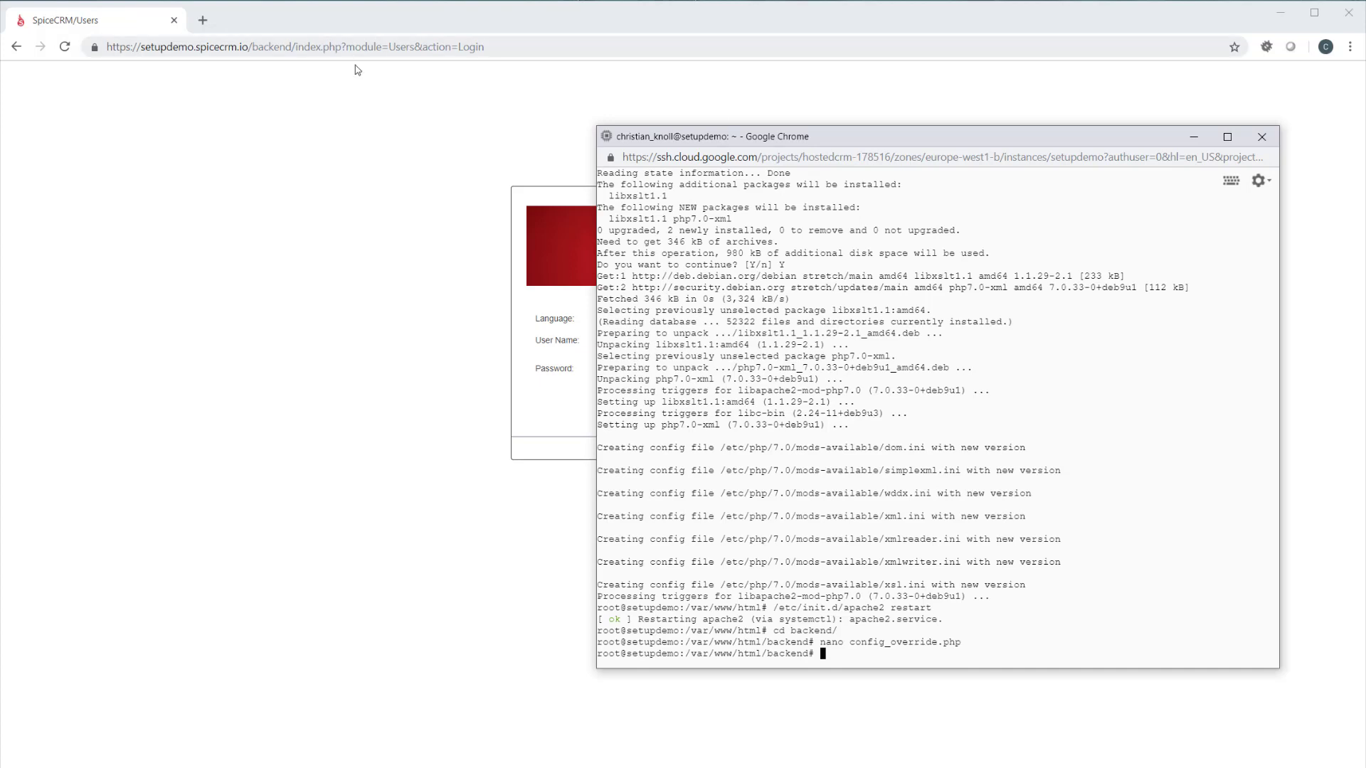
click(255, 48)
click(254, 48)
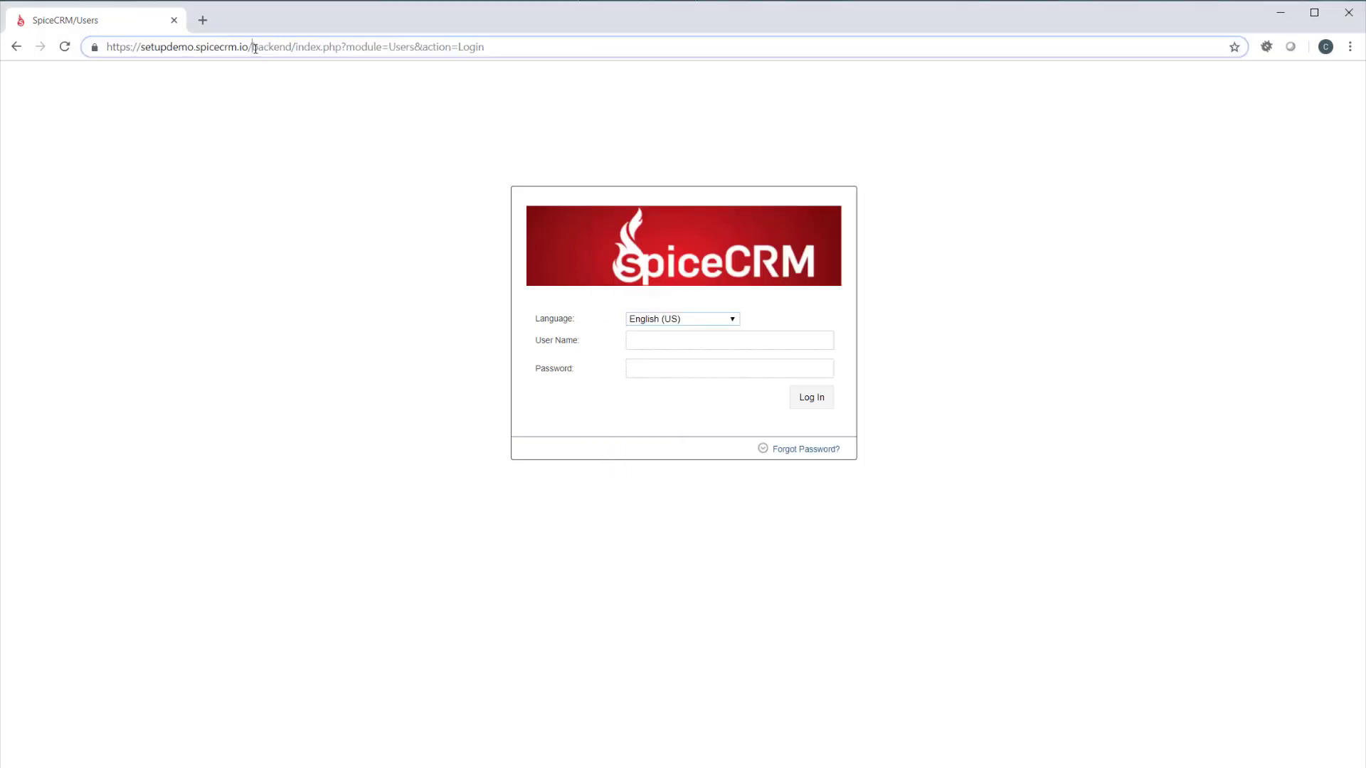
drag(254, 47, 577, 55)
text(fri)
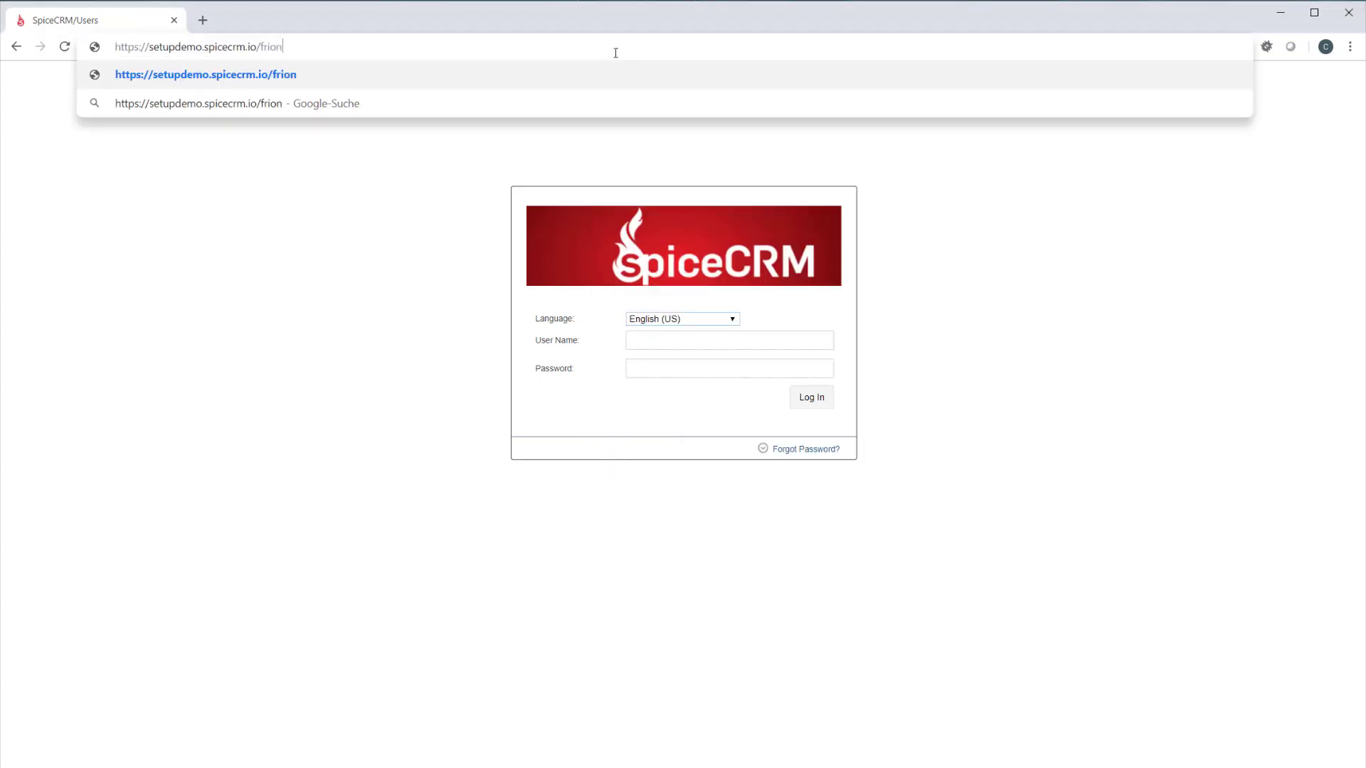
key(BackSpace)
text(ontend)
key(Return)
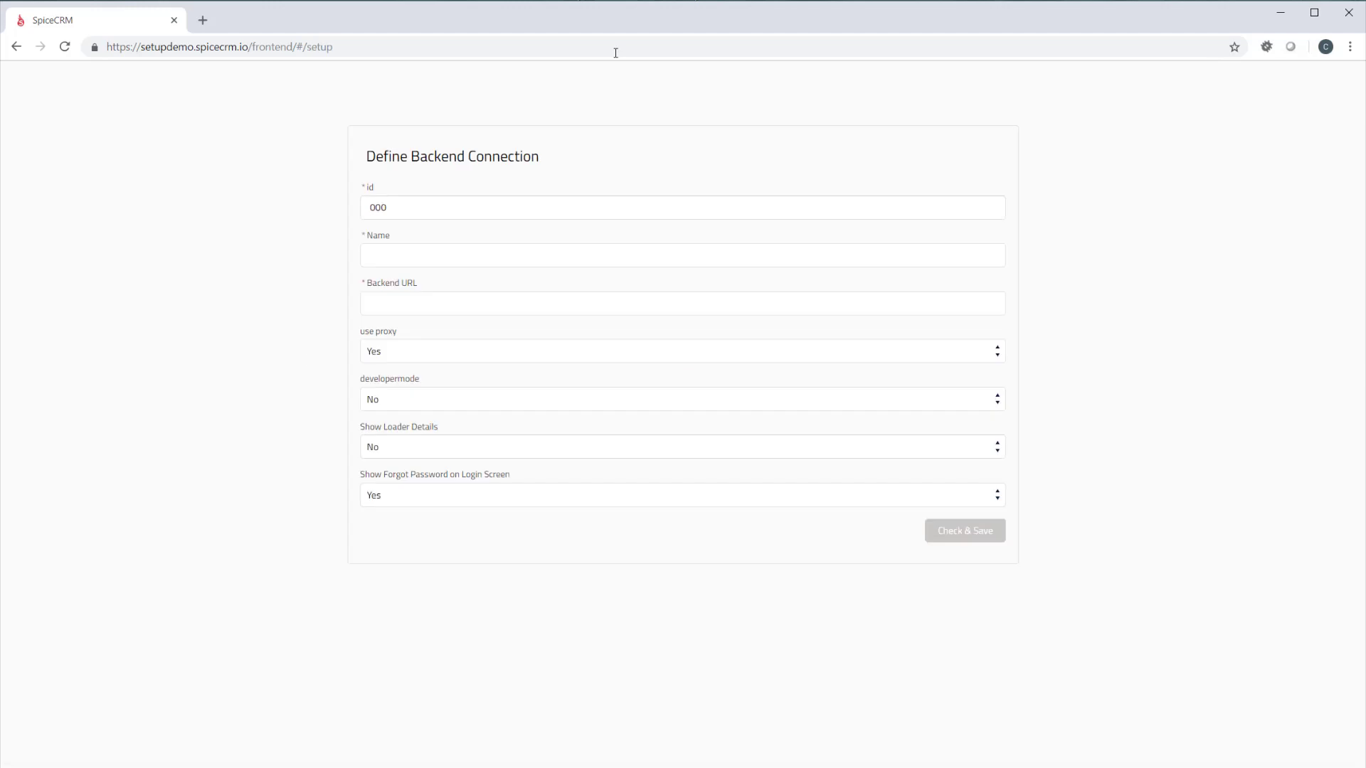
click(447, 258)
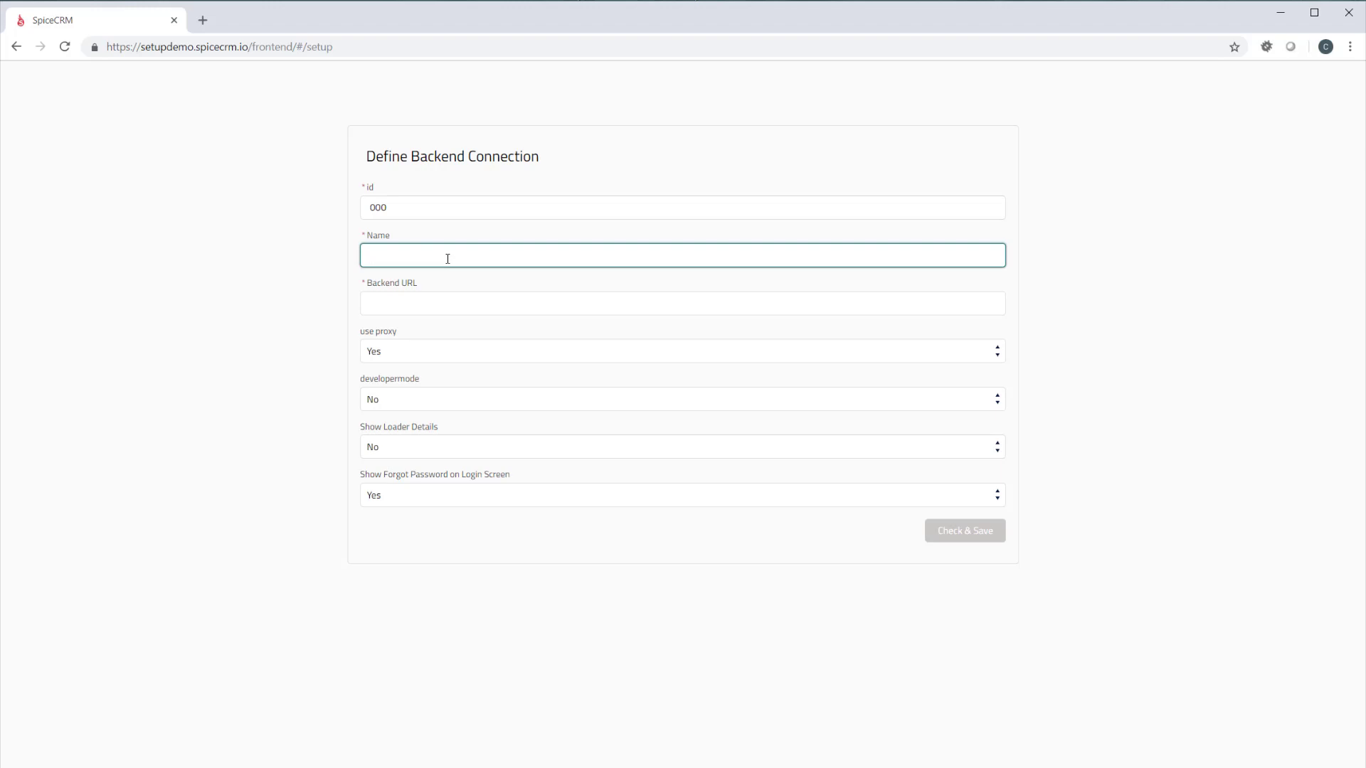
text(setupdemo)
key(Tab)
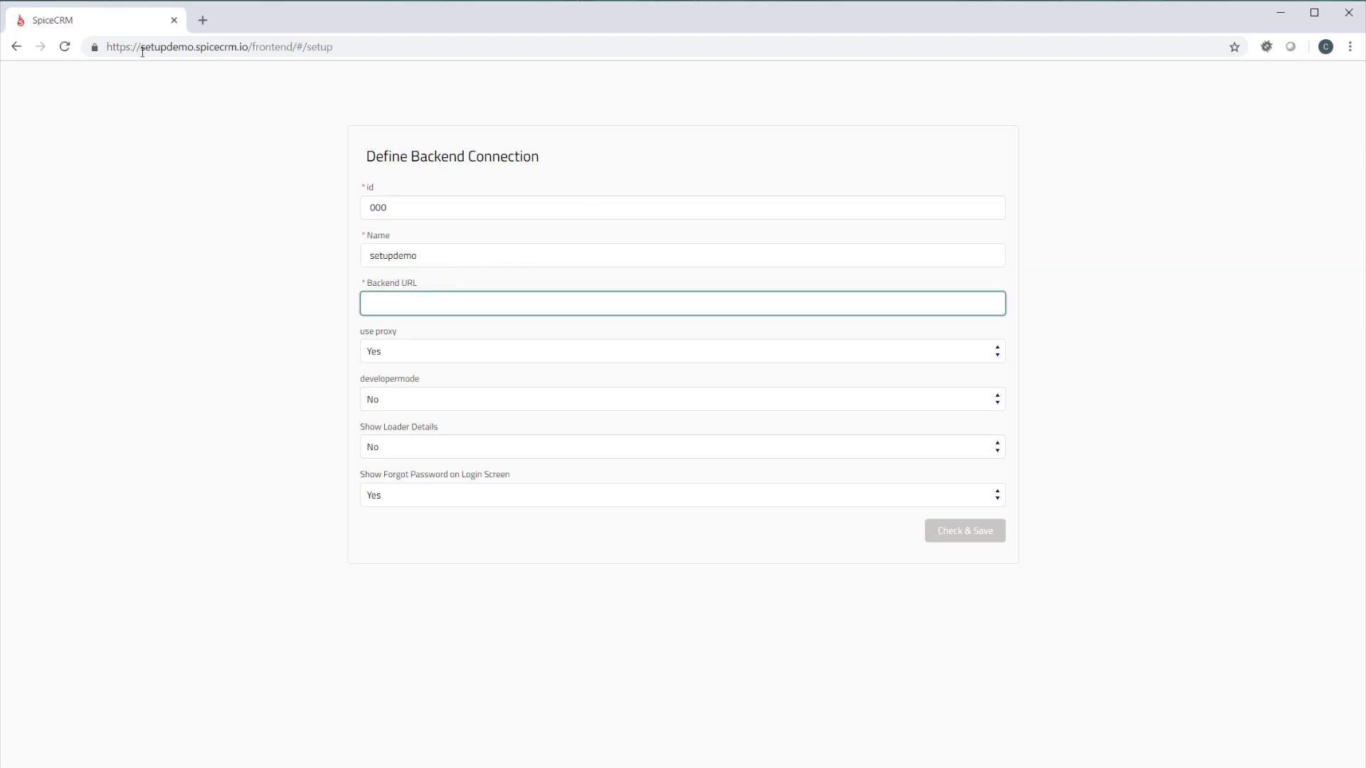
click(399, 49)
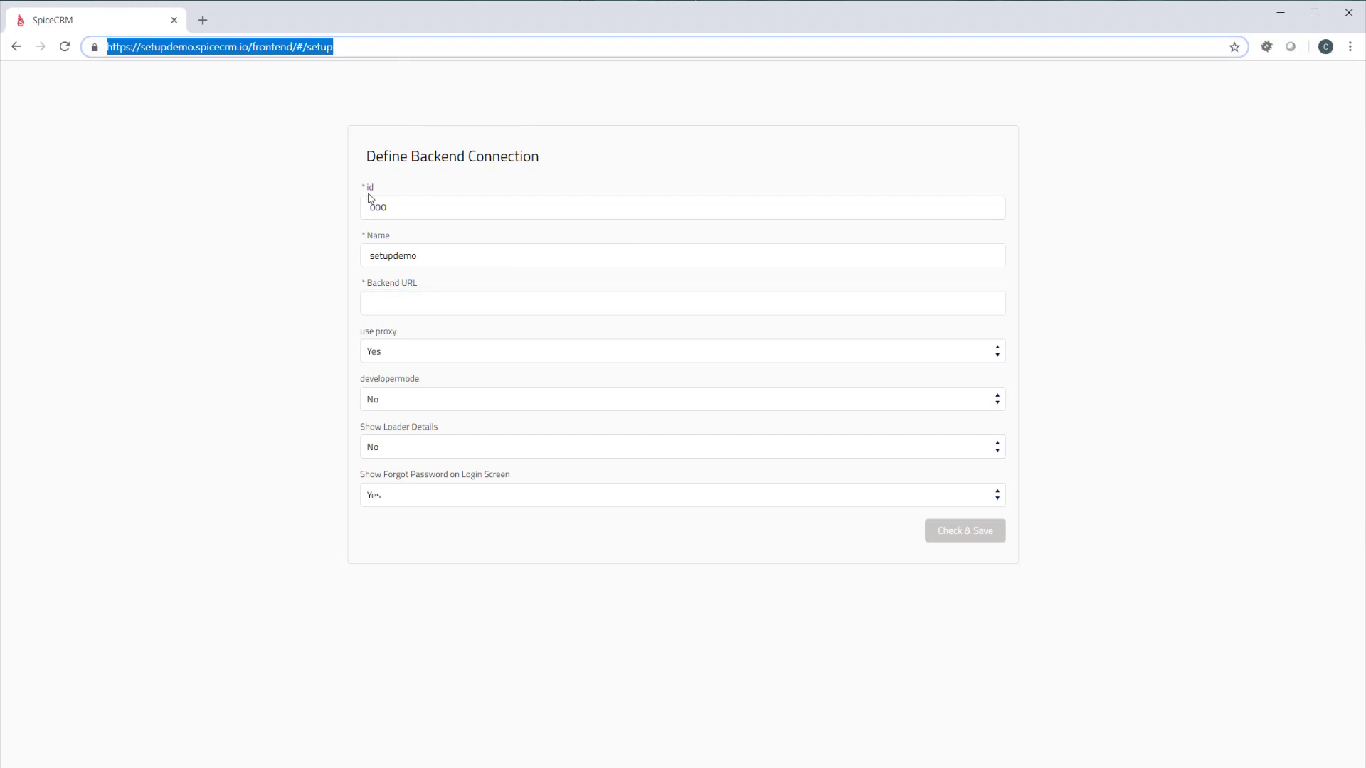
click(420, 303)
key(ctrl+v)
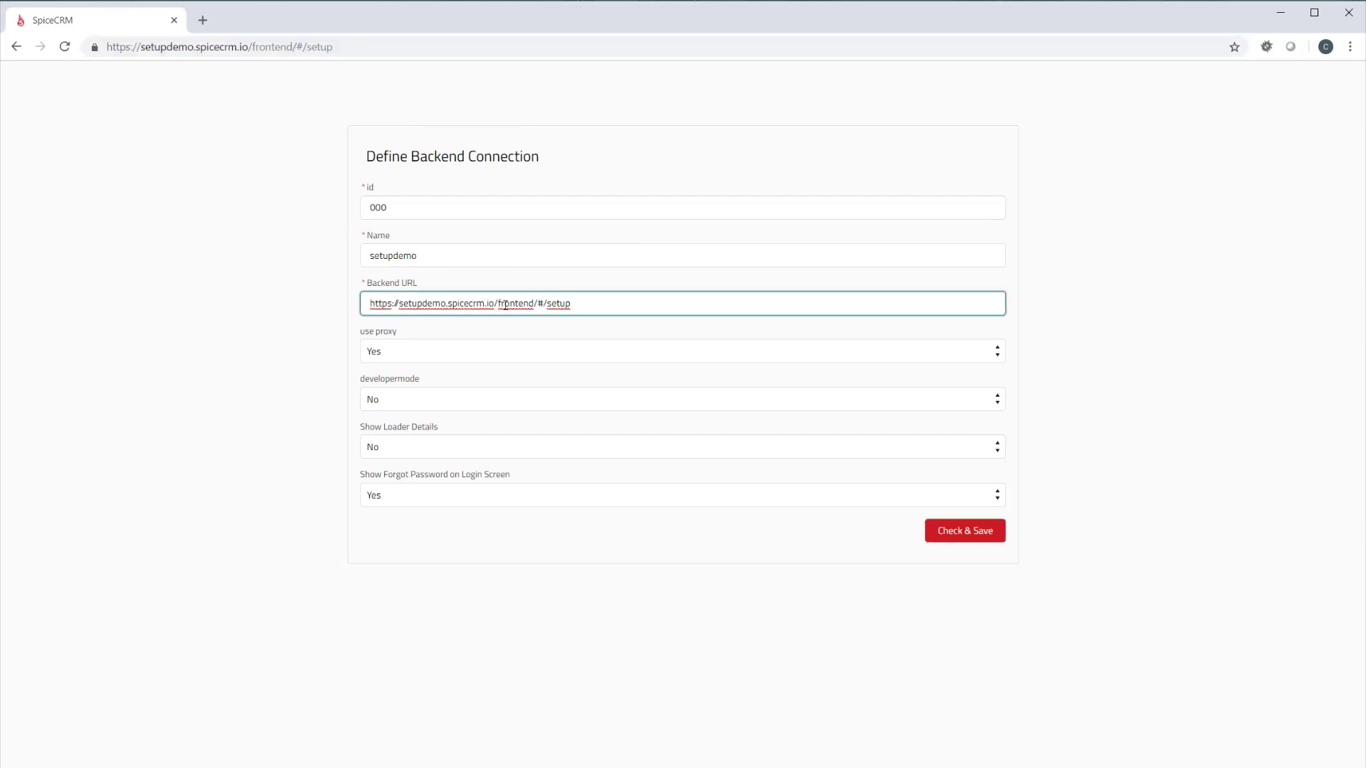
drag(505, 305, 680, 300)
key(BackSpace)
text(backend)
Set developermode to Yes for the backend connection, then check and save the connection
click(425, 398)
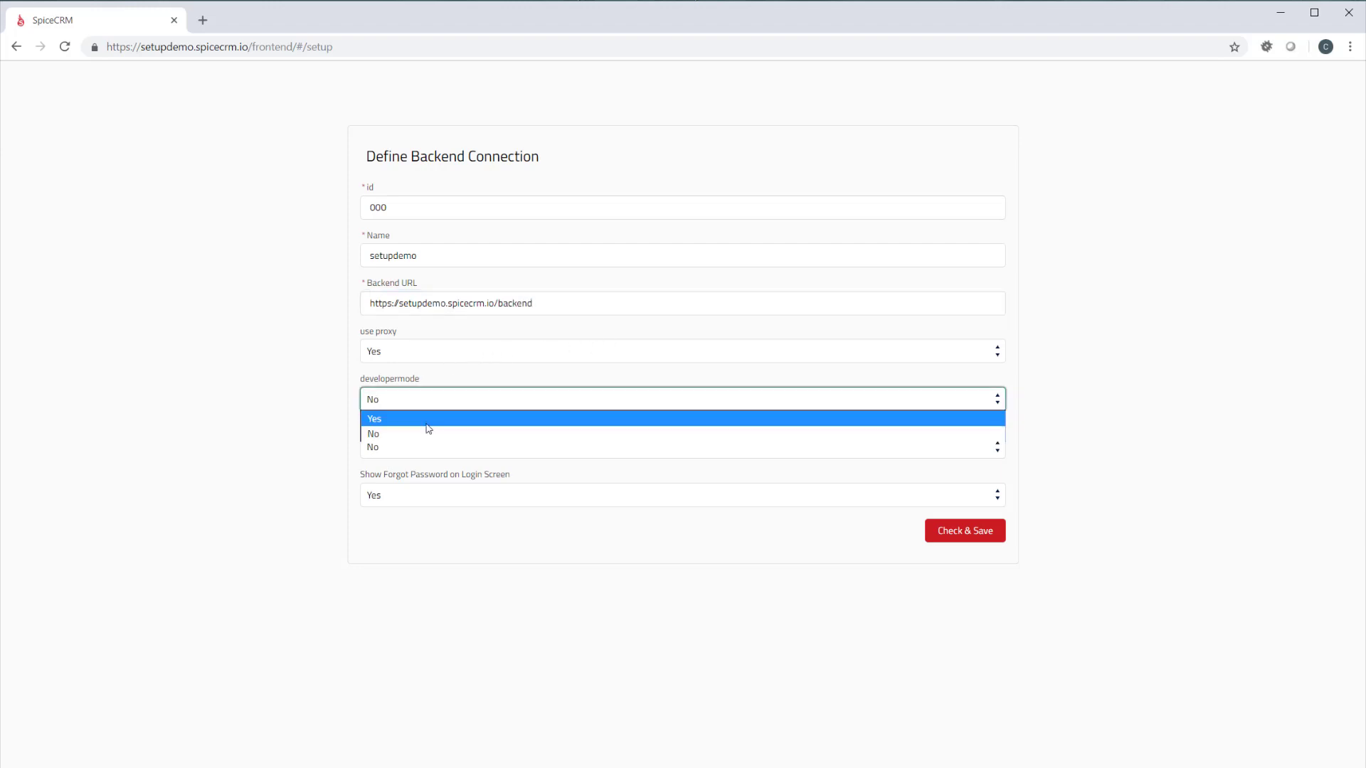
click(430, 420)
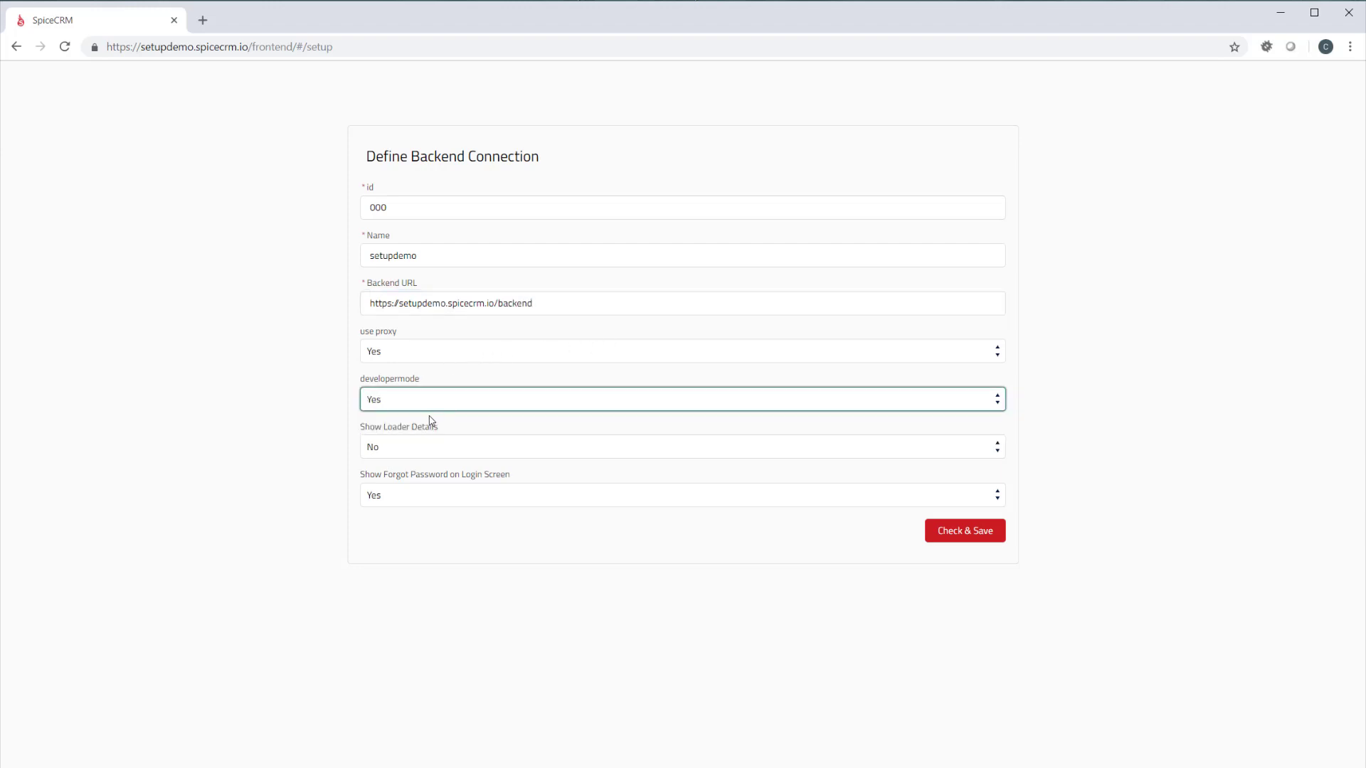
click(304, 406)
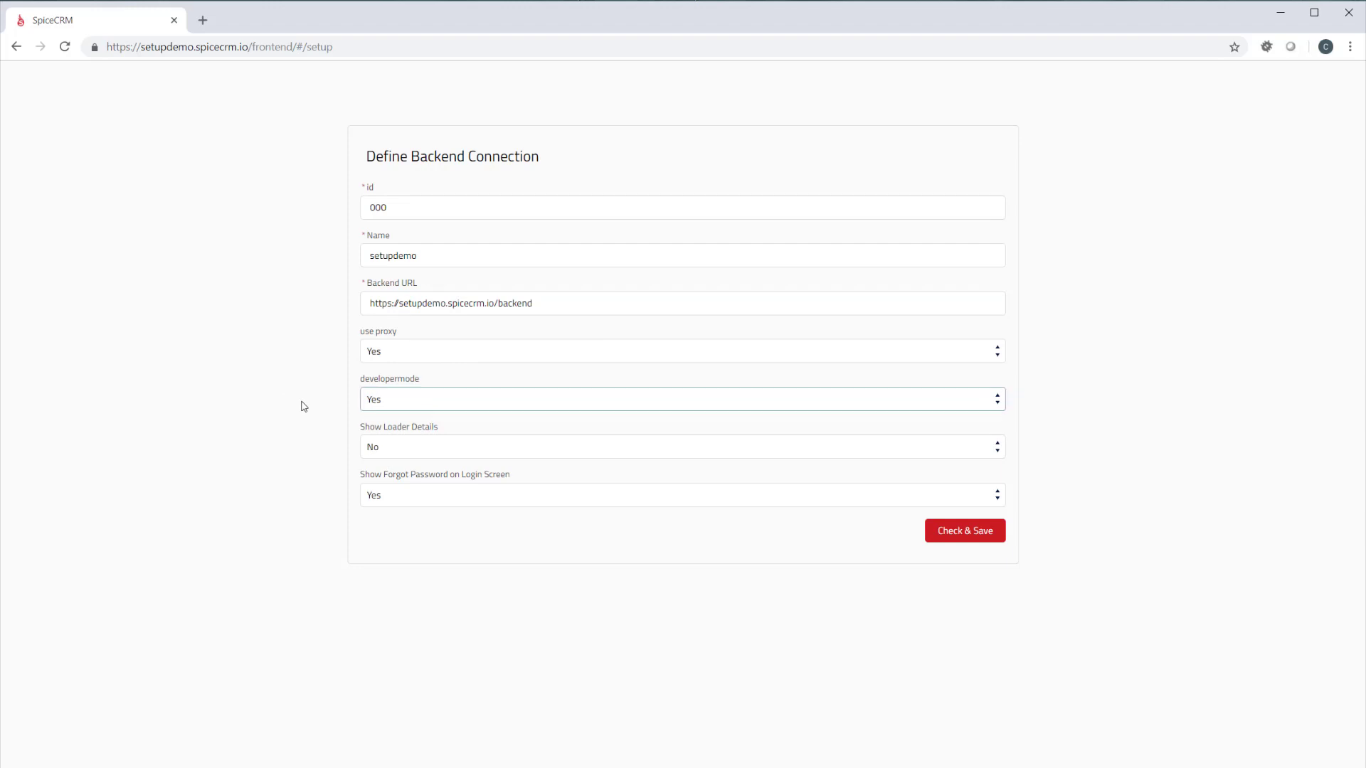
click(976, 538)
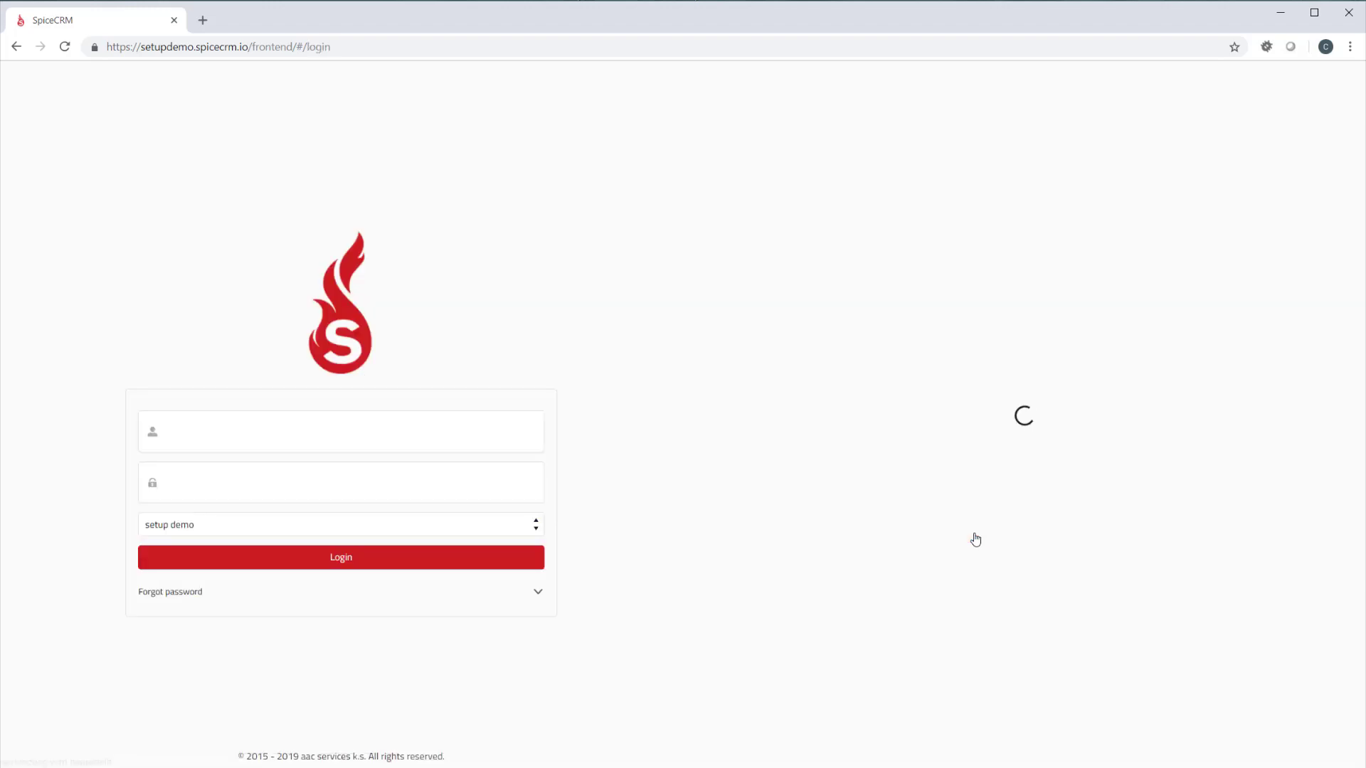
Log in to the frontend with the administrator's user name and the account password
click(302, 444)
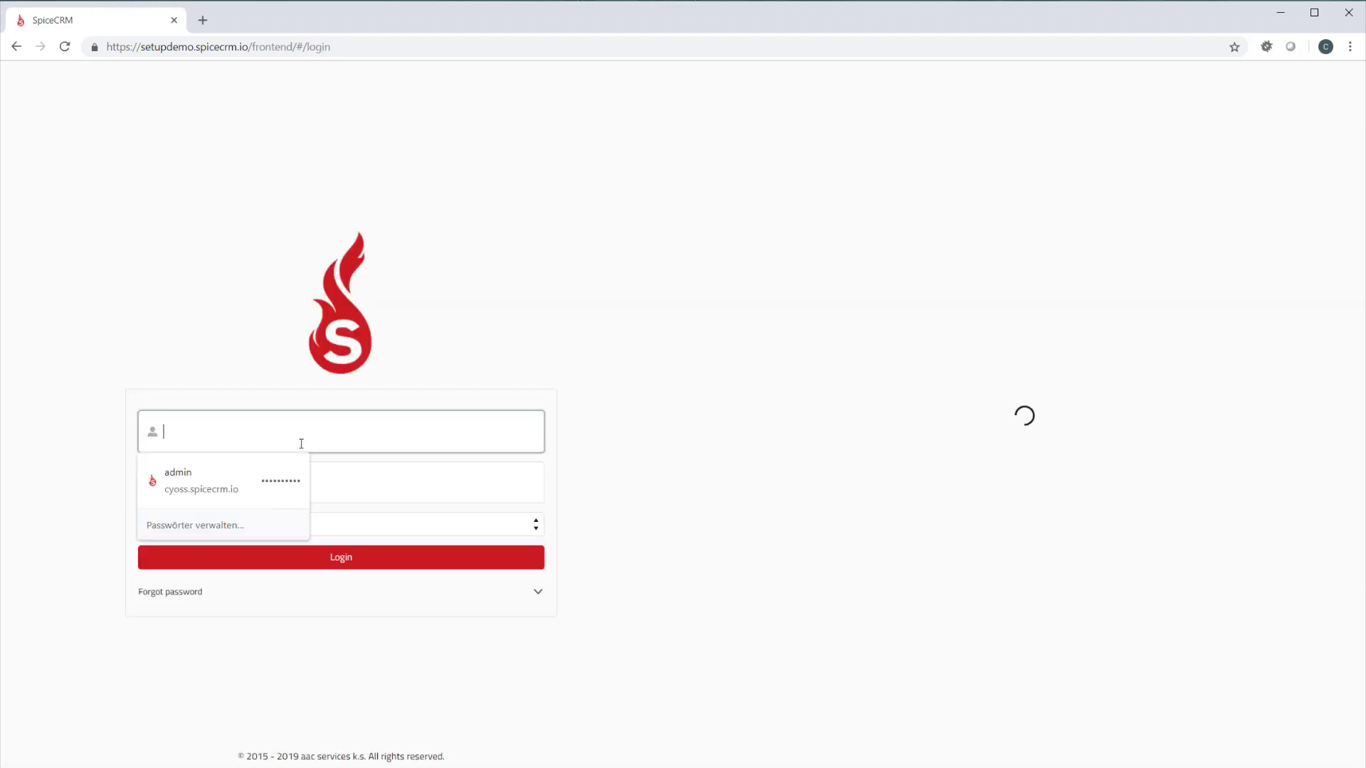
text(admin)
key(Tab)
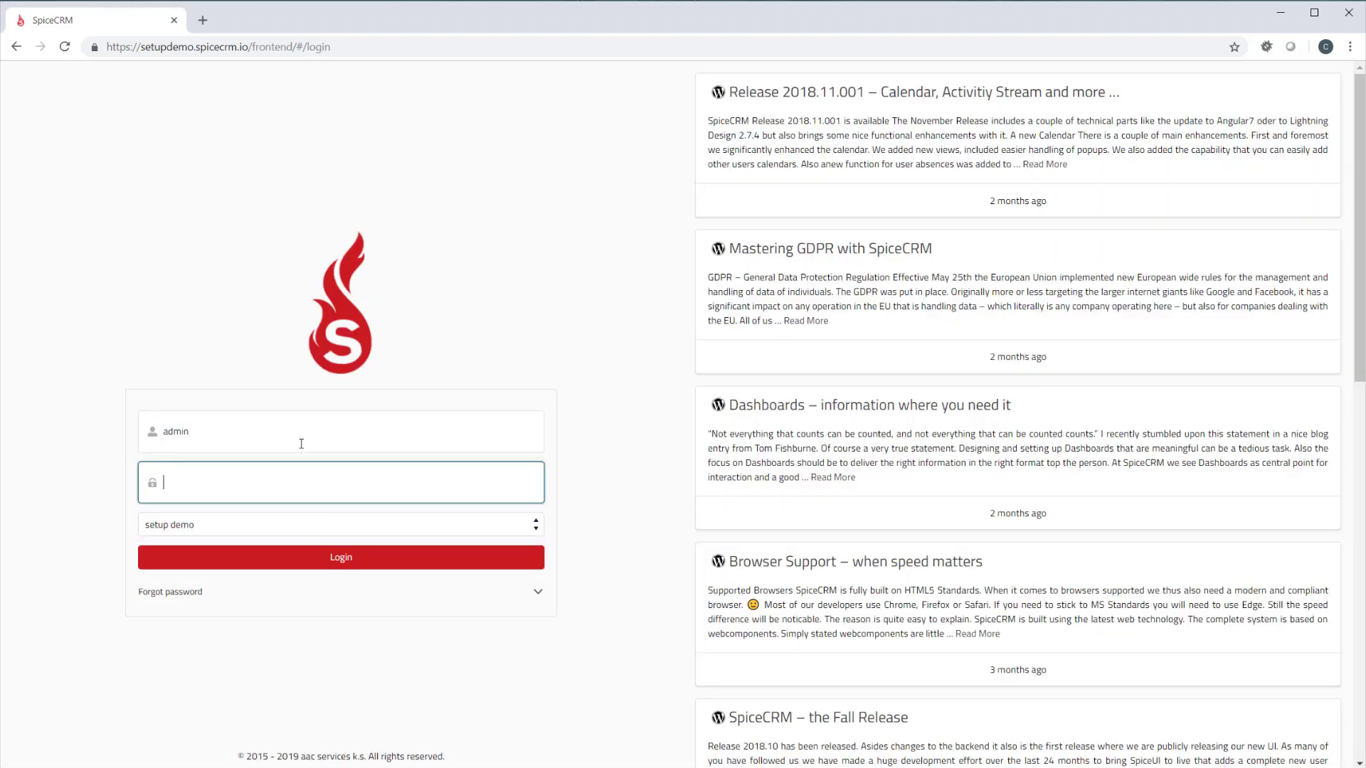
text(admin)
click(301, 563)
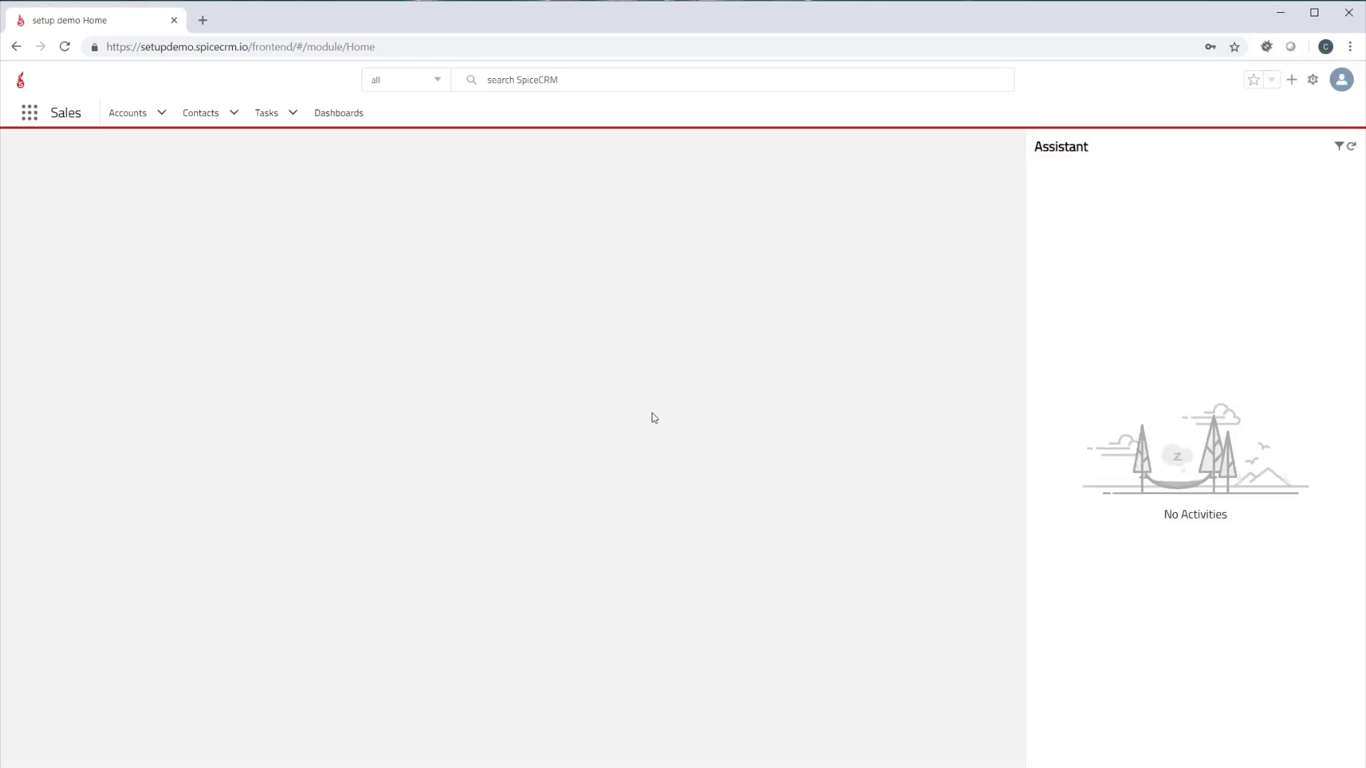
Find the PackageLoader in the administration area and reload the Core Configuration package
click(1312, 79)
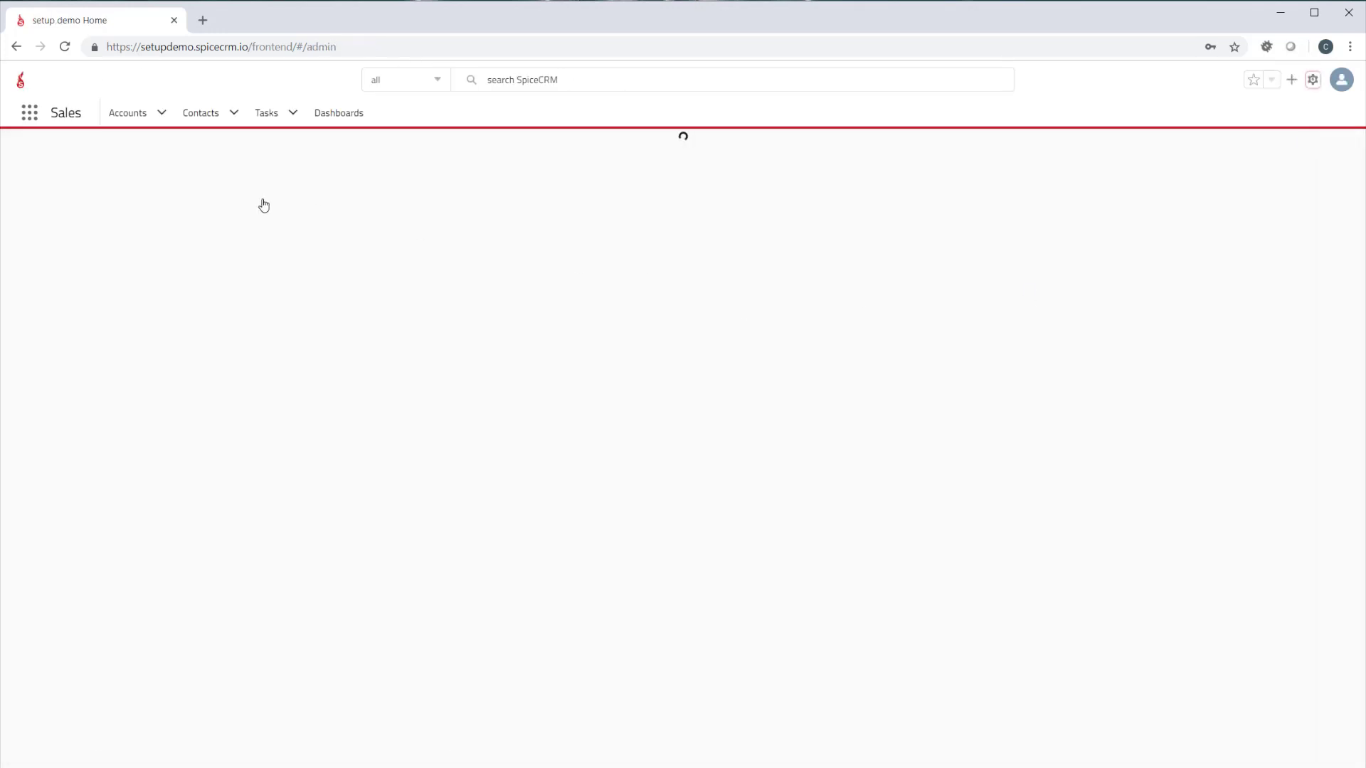
click(101, 149)
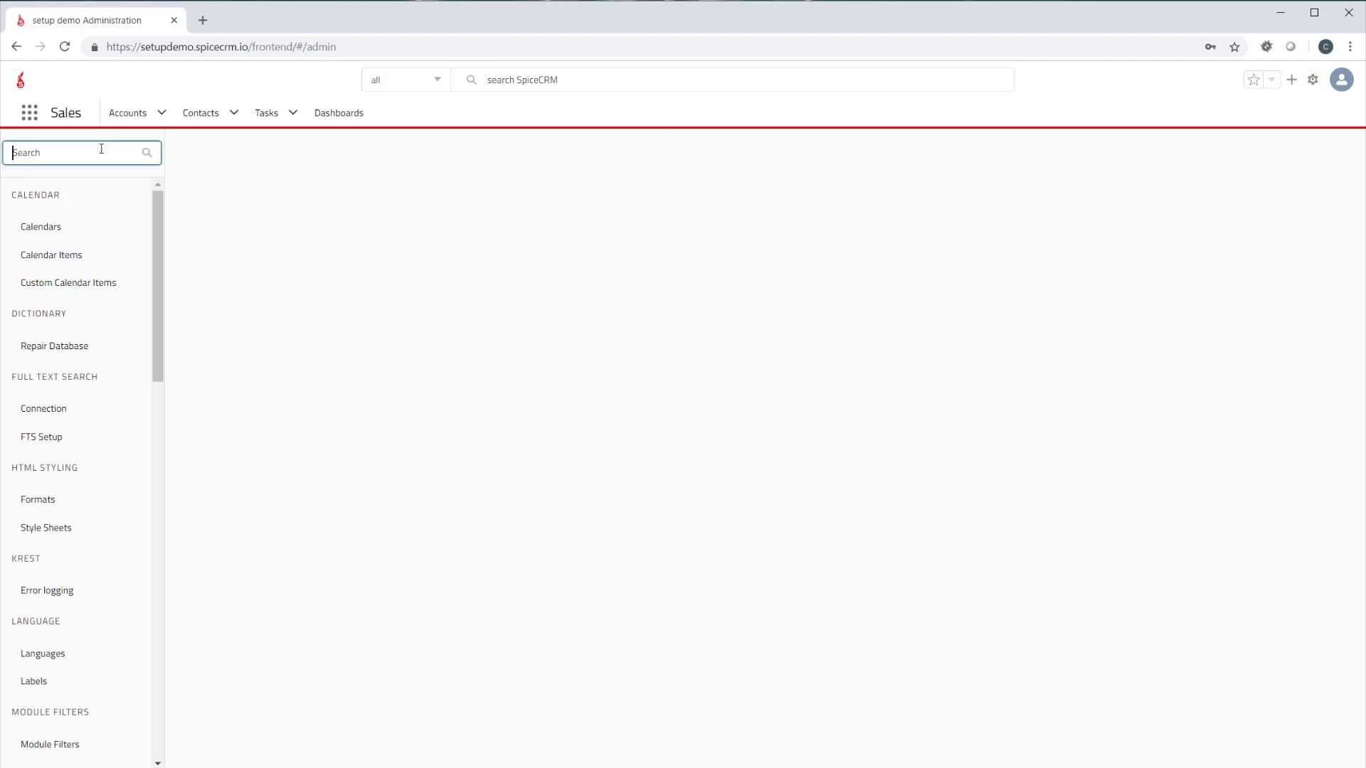
text(pack)
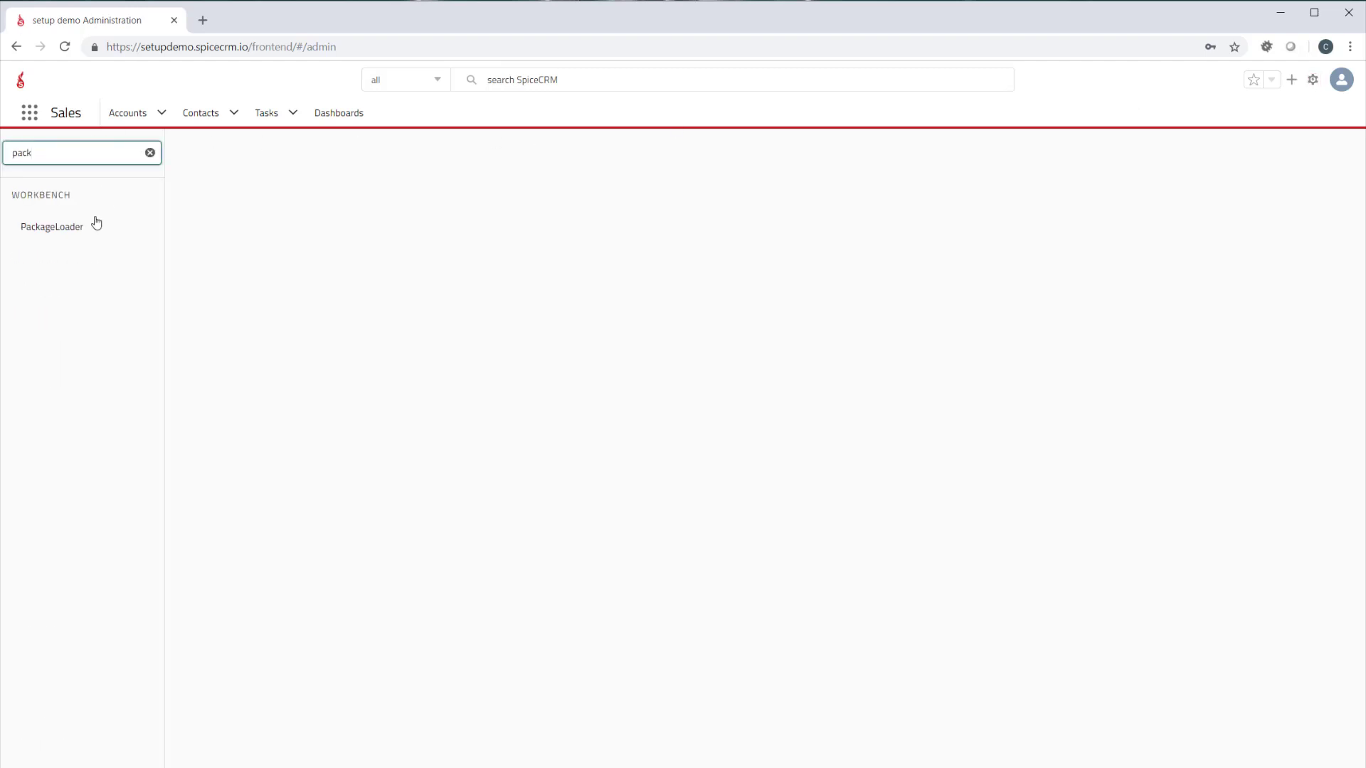
click(97, 229)
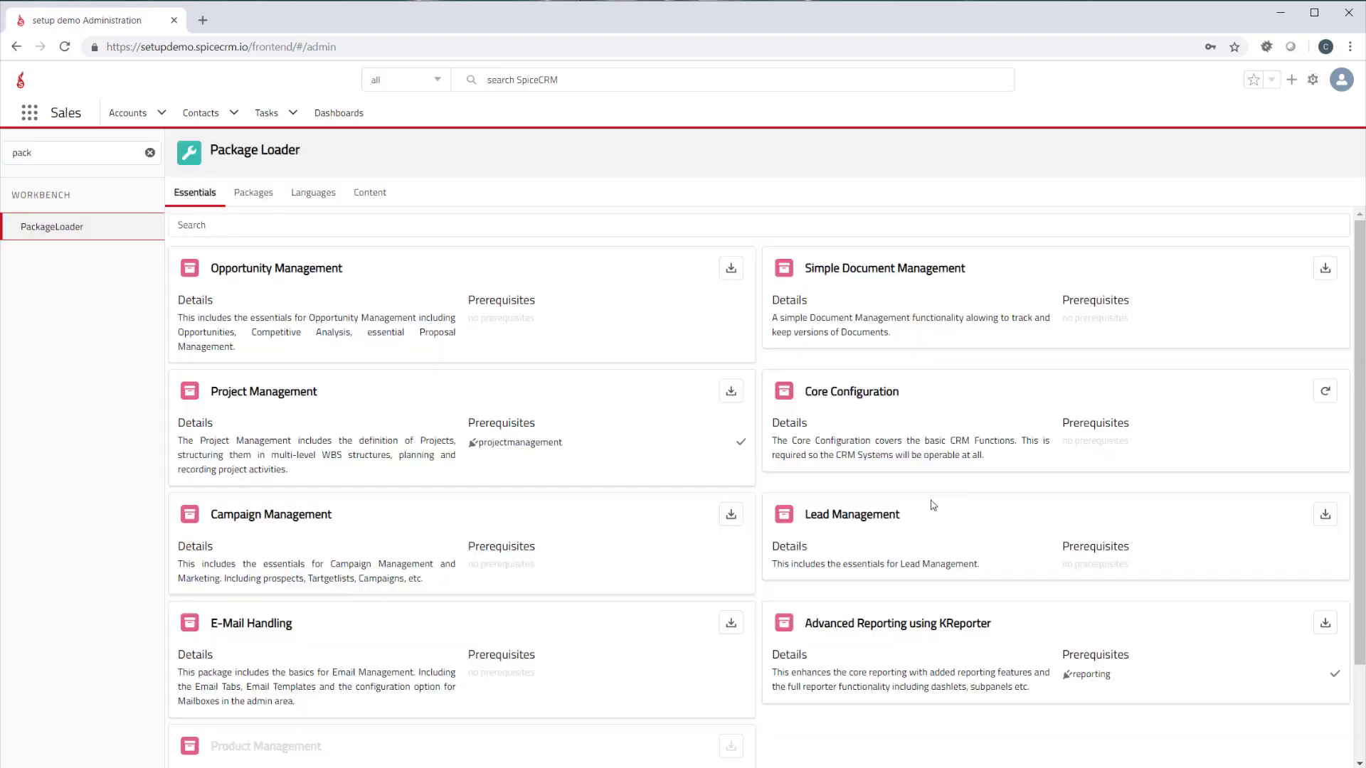
click(1326, 396)
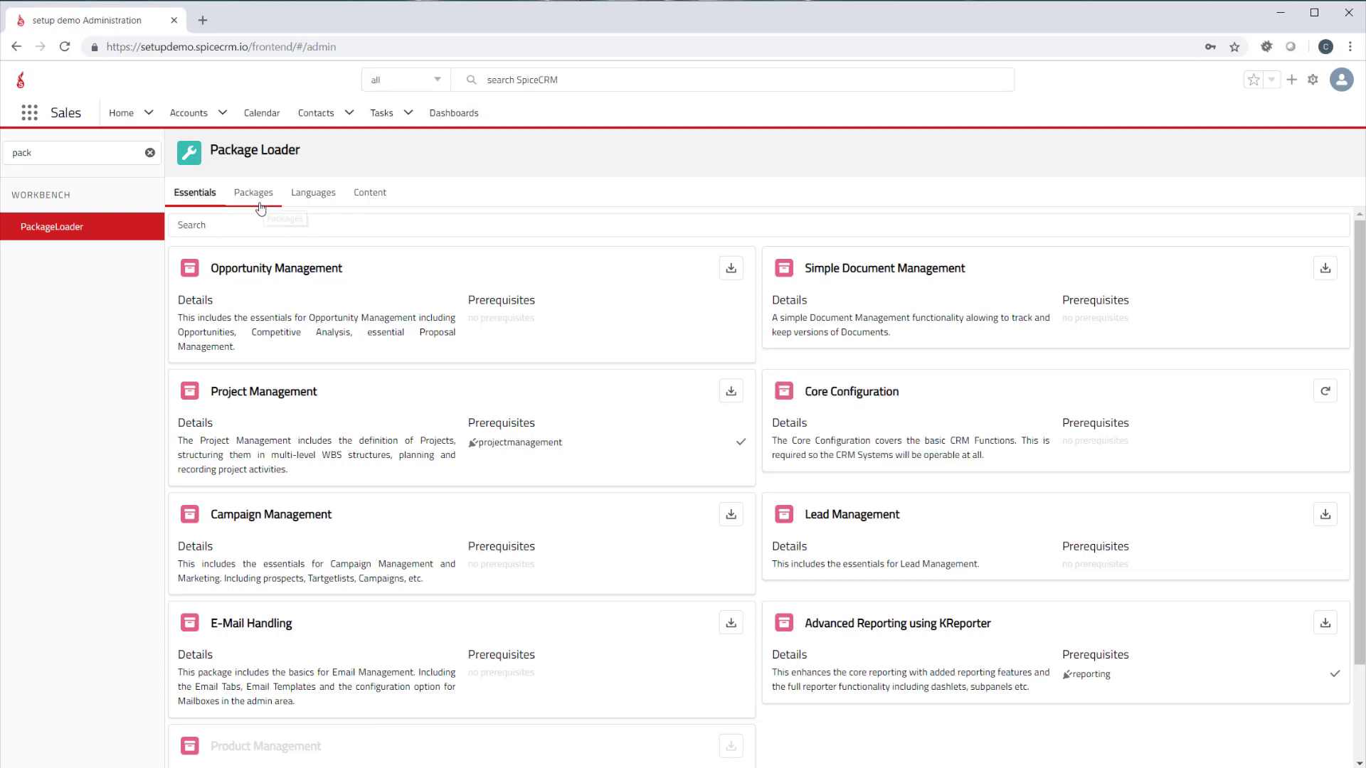
Install the Opportunity Management, Lead Management, Advanced Reporting using KReporter, E-Mail Handling and Campaign Management packages
click(731, 271)
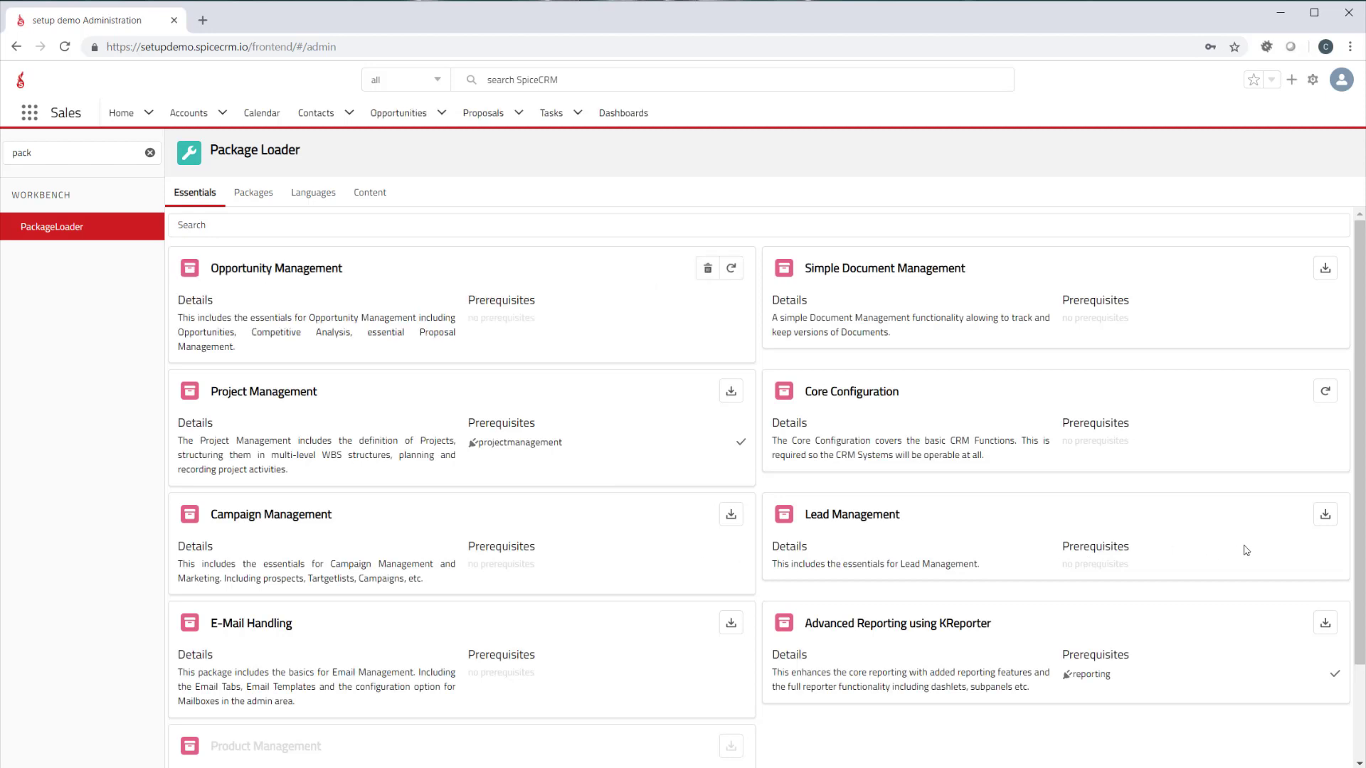
click(1326, 520)
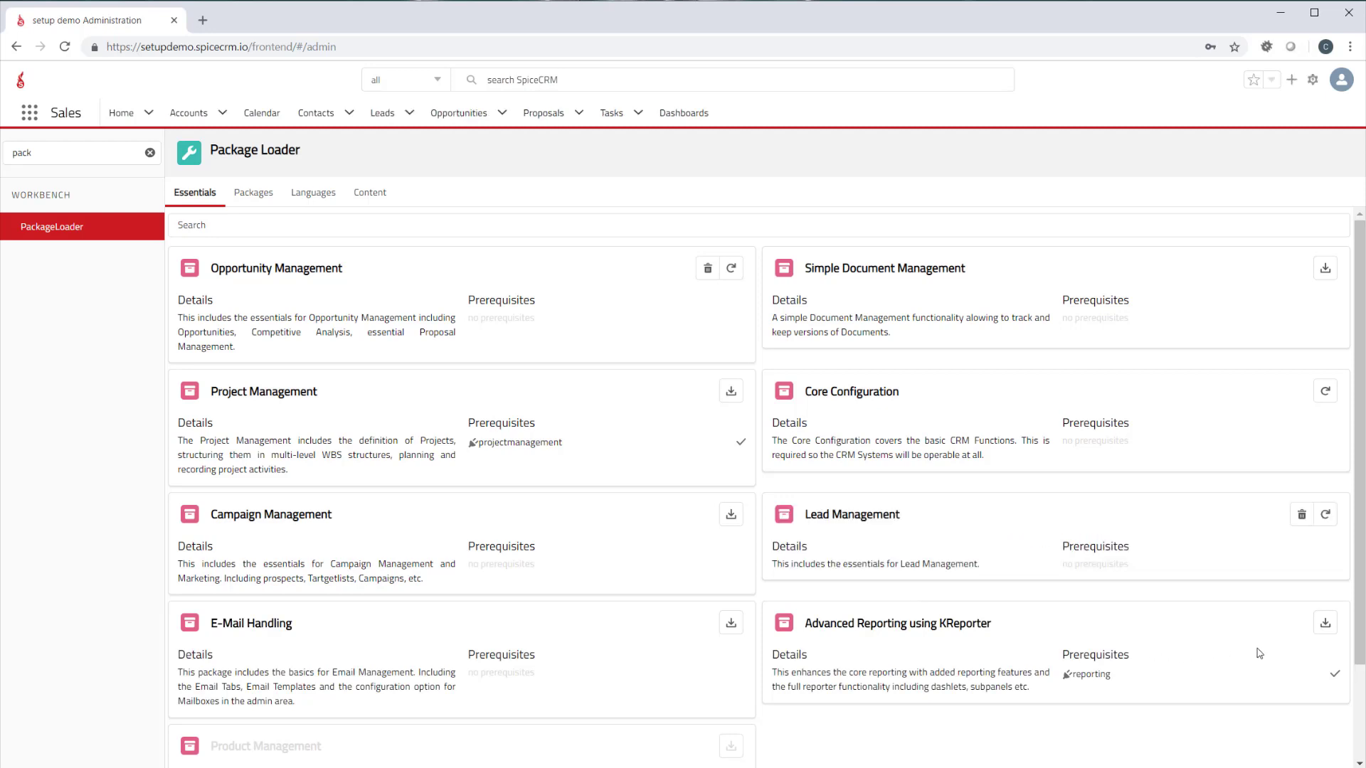
click(1326, 626)
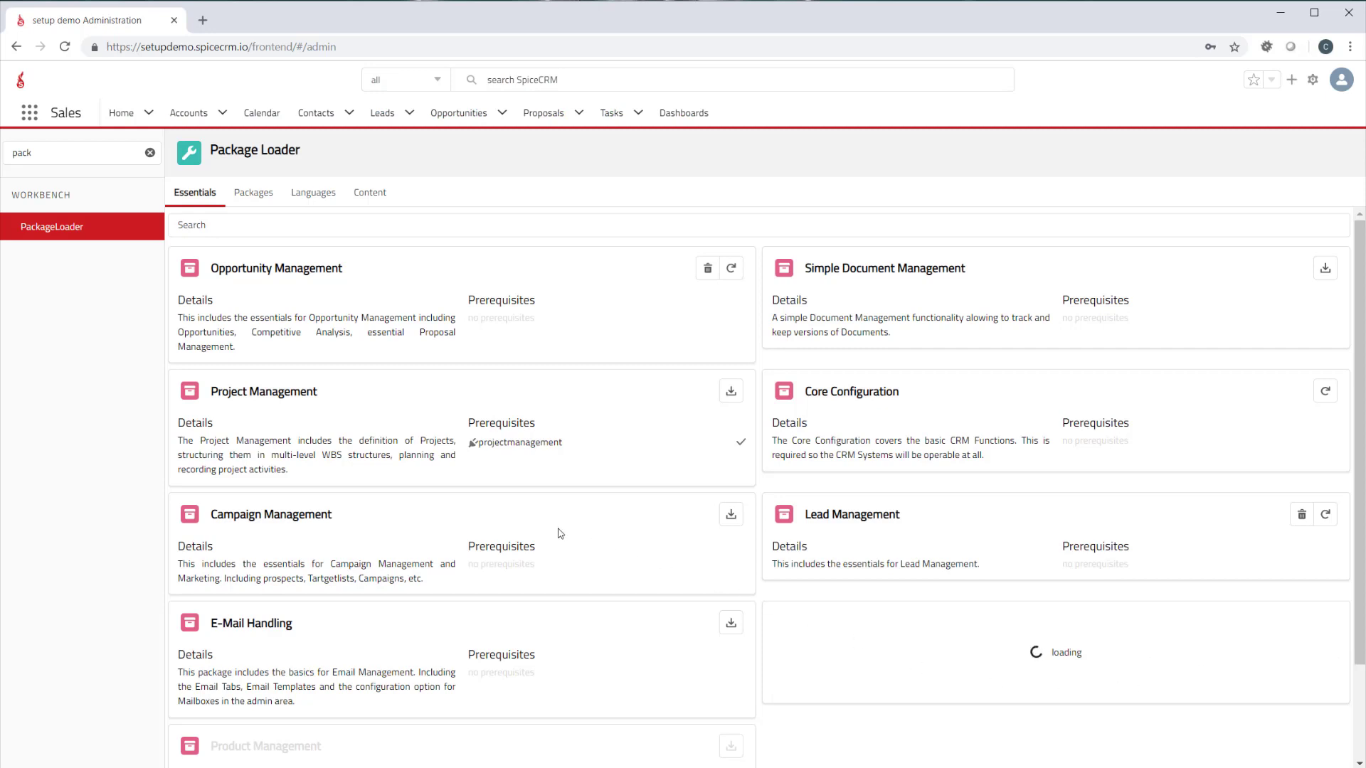
click(731, 624)
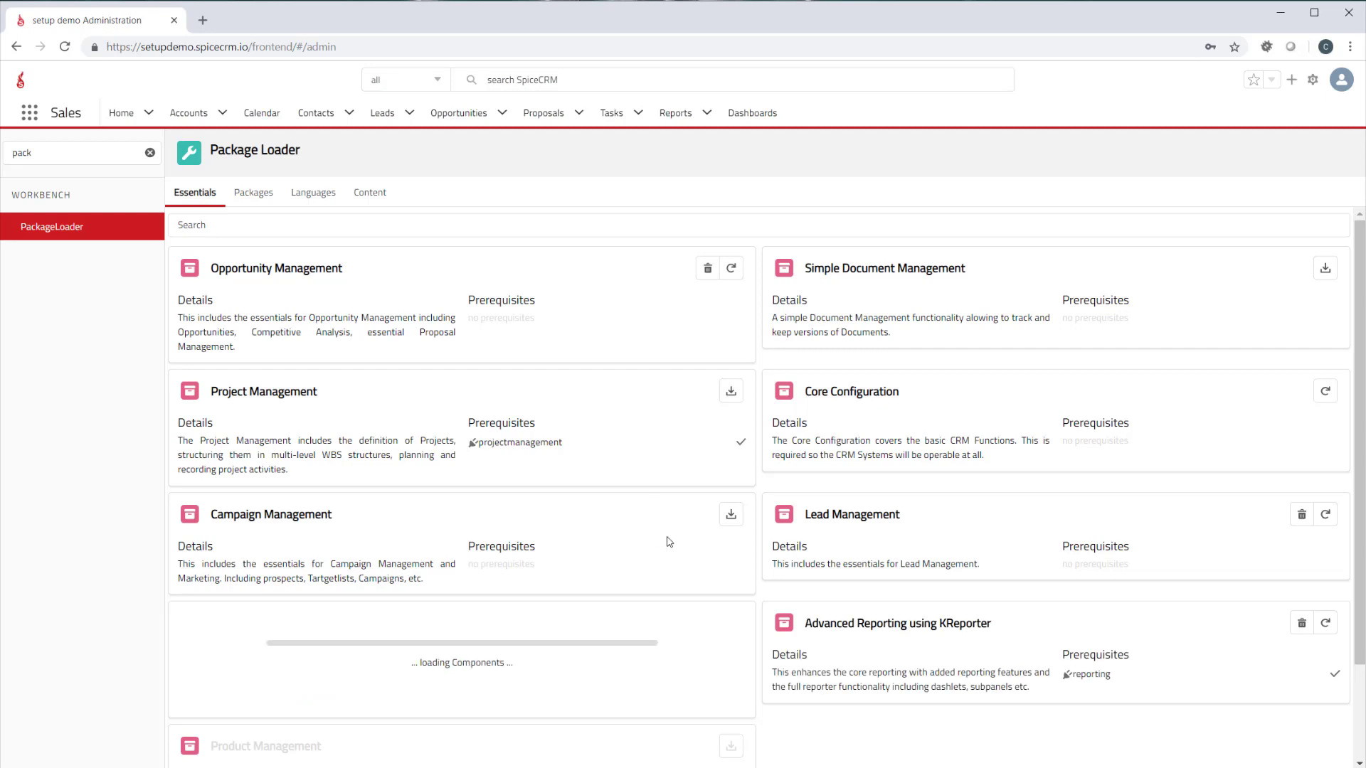
scroll(686, 557, down, 2)
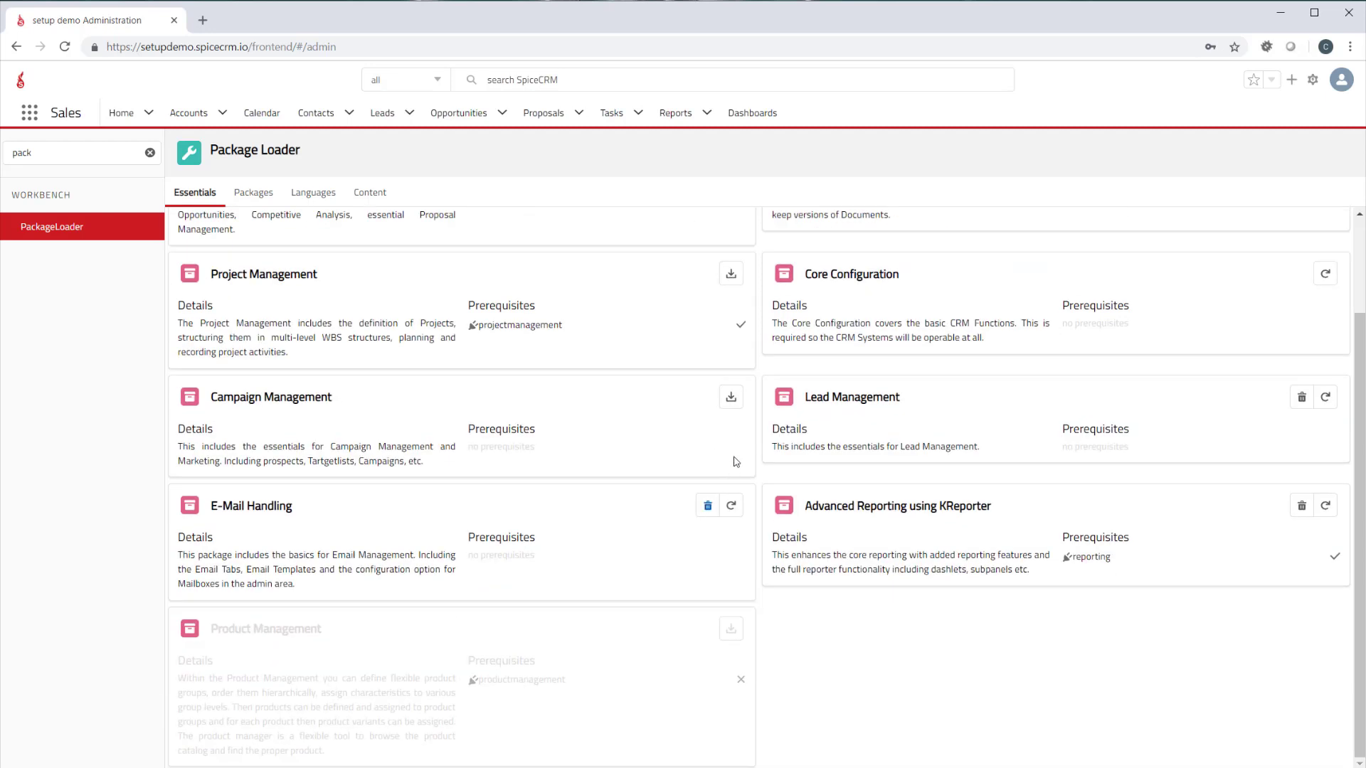
click(731, 399)
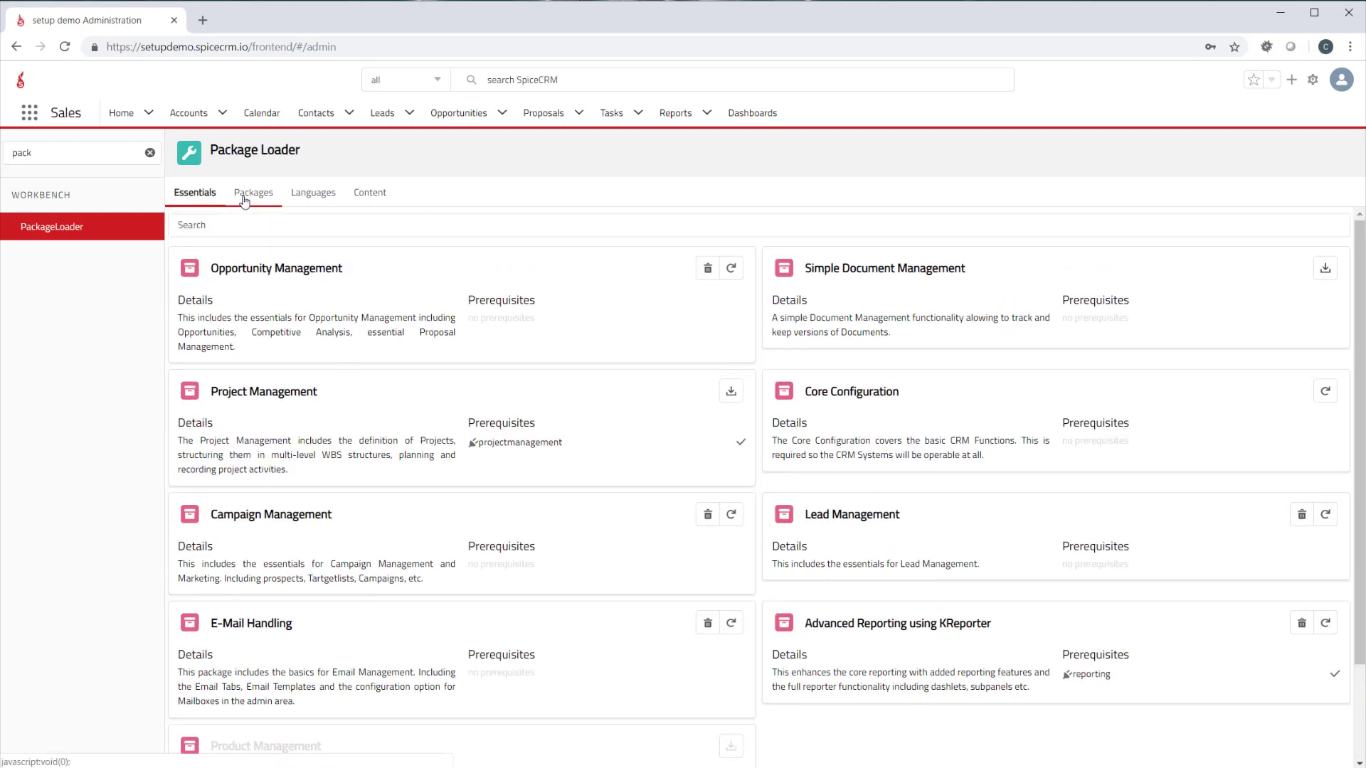
Review the additional packages on offer and the modules available in the App Launcher
click(253, 193)
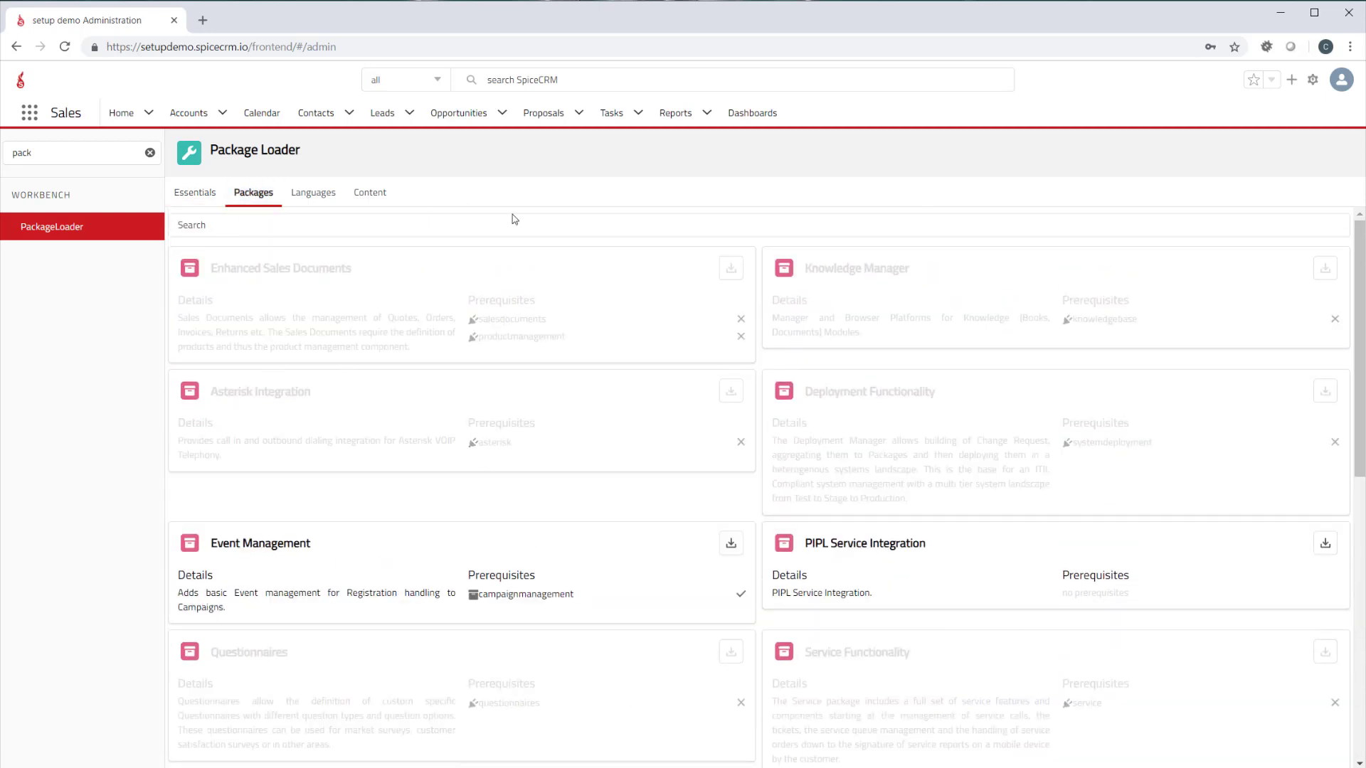
click(29, 112)
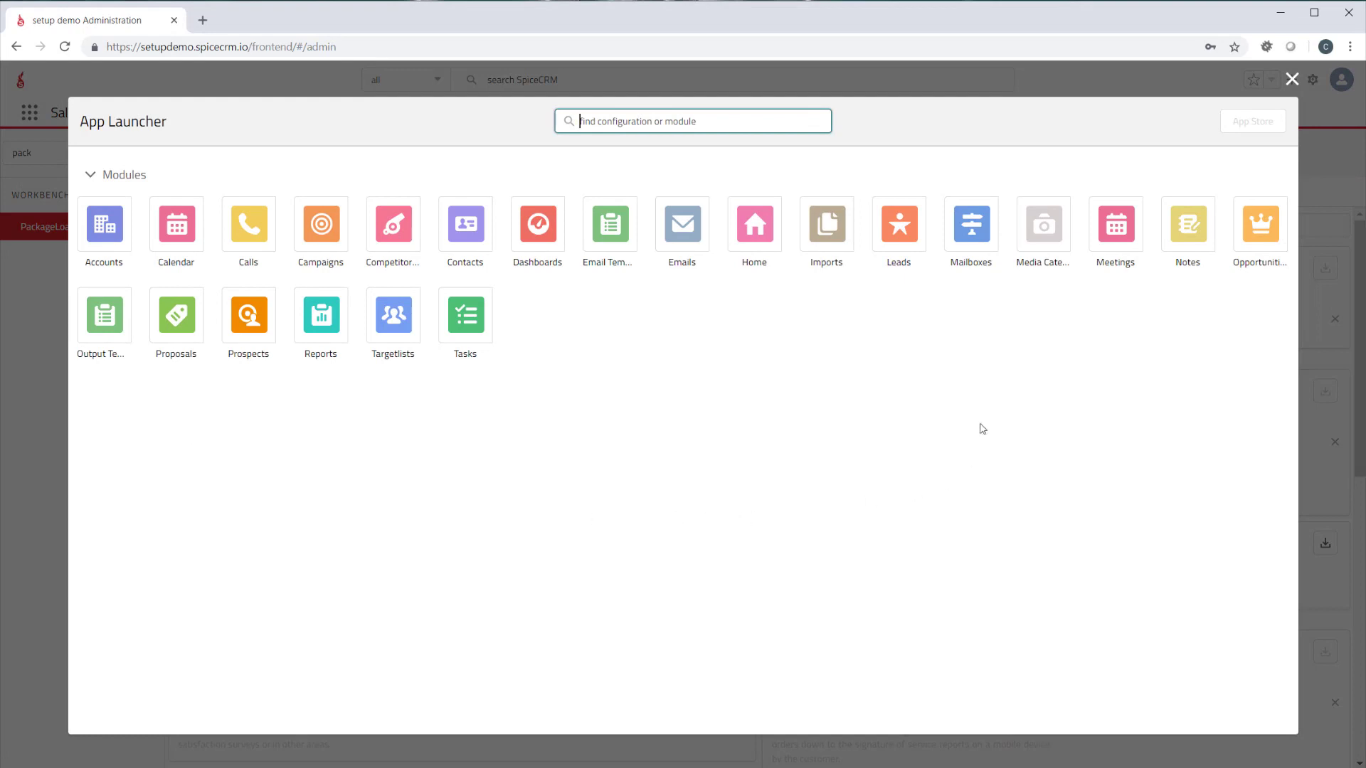
click(1288, 82)
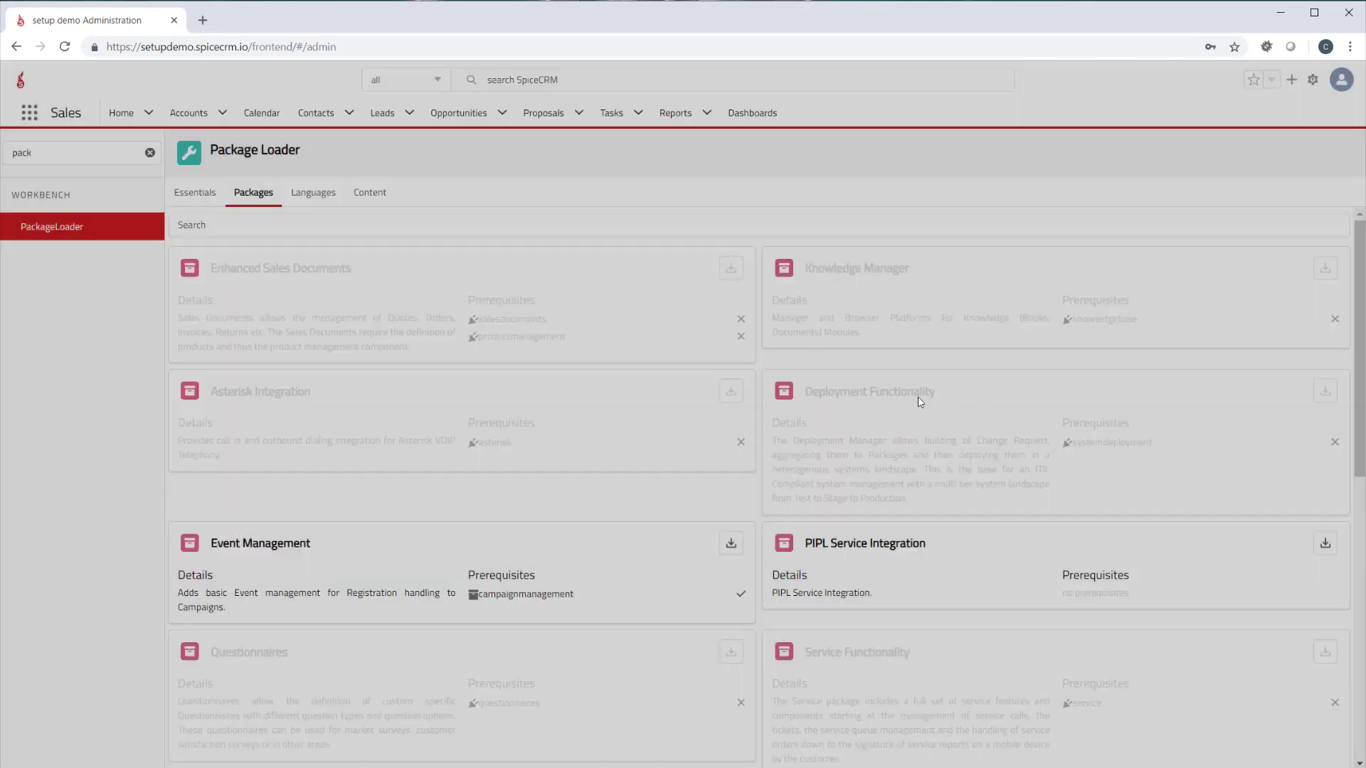
Install the Deutsch language package and make Englisch (US) the default language
click(315, 200)
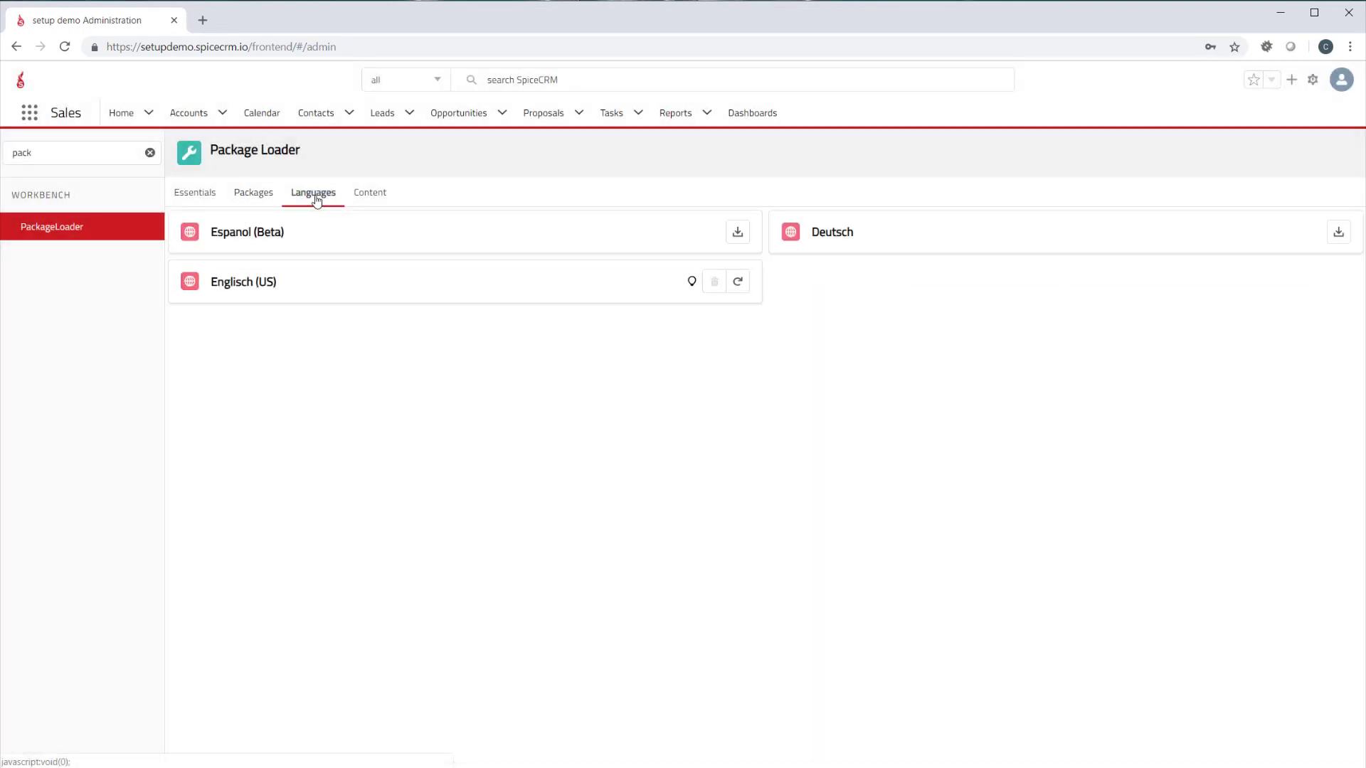
click(1338, 234)
click(691, 282)
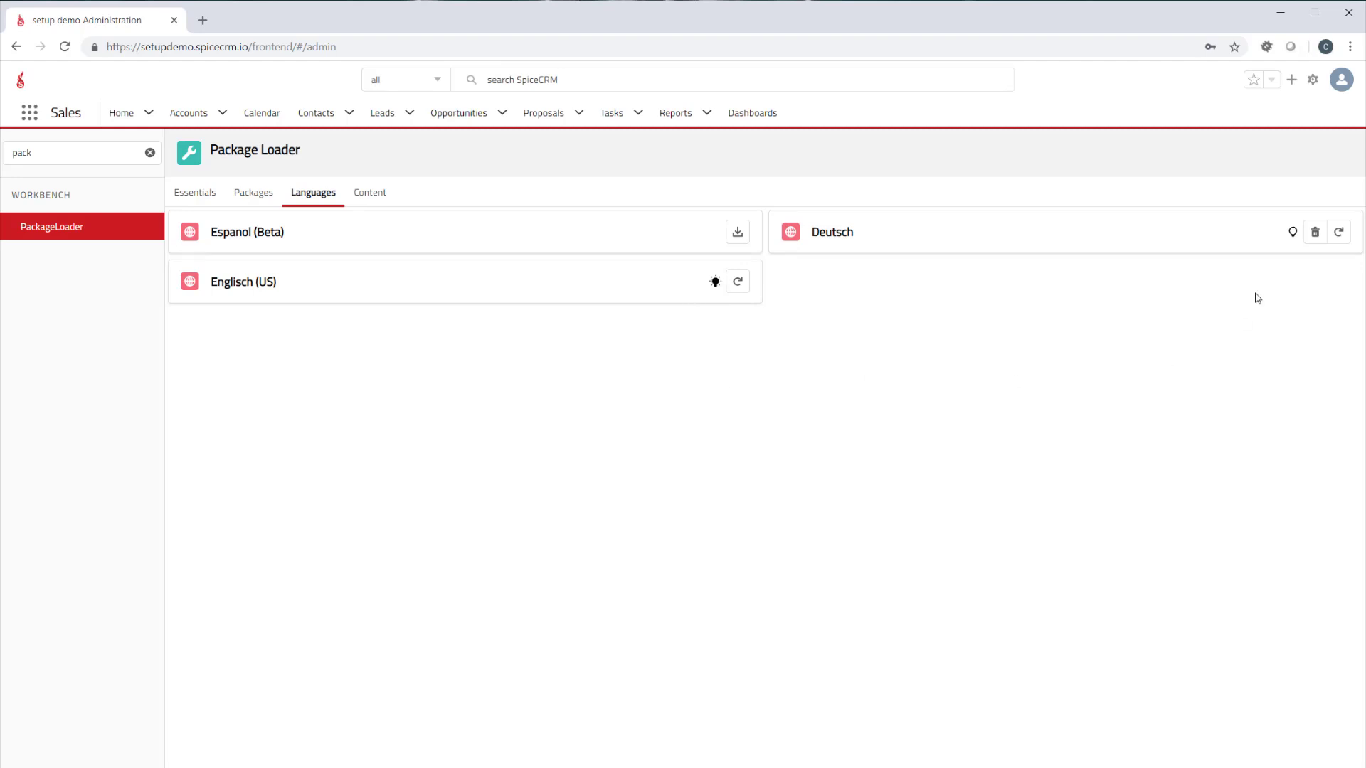
Switch the interface language to Deutsch and back to US English
click(1342, 82)
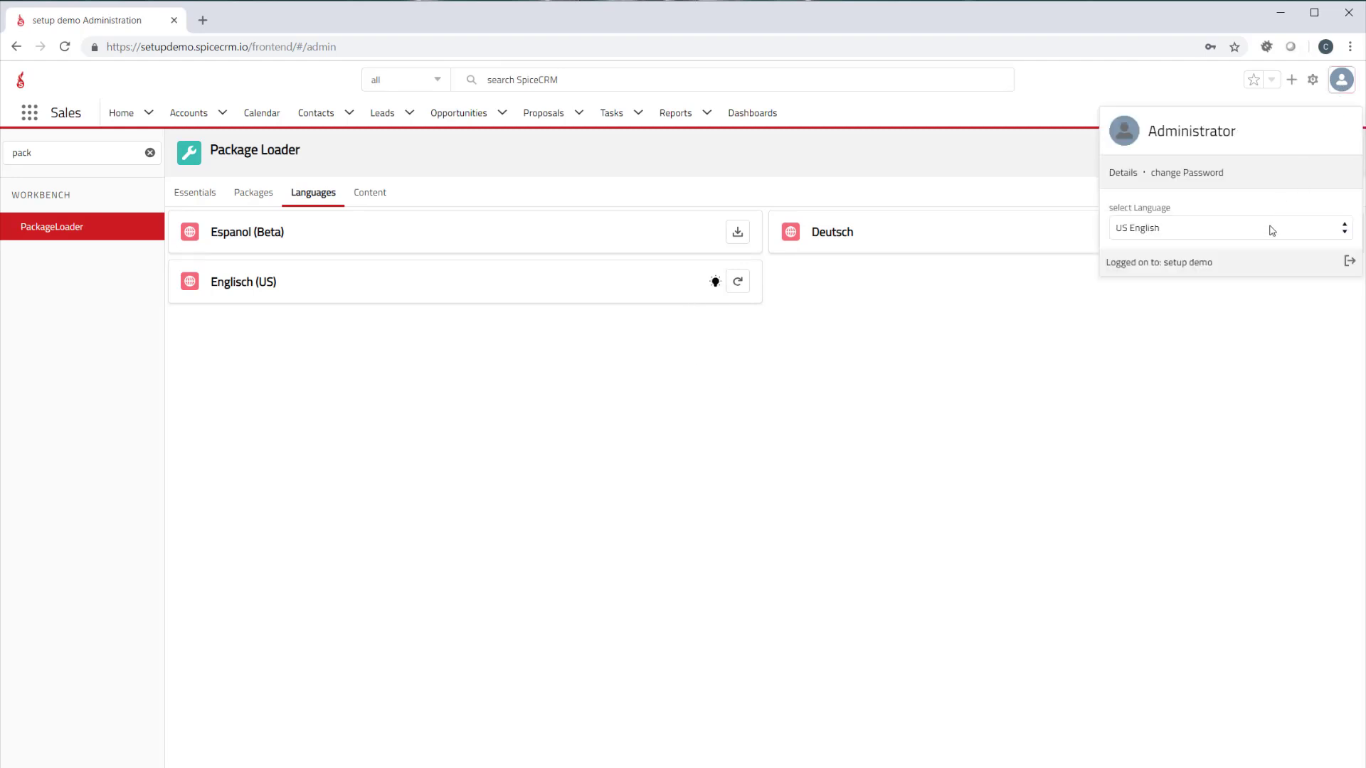
click(1272, 229)
click(1219, 263)
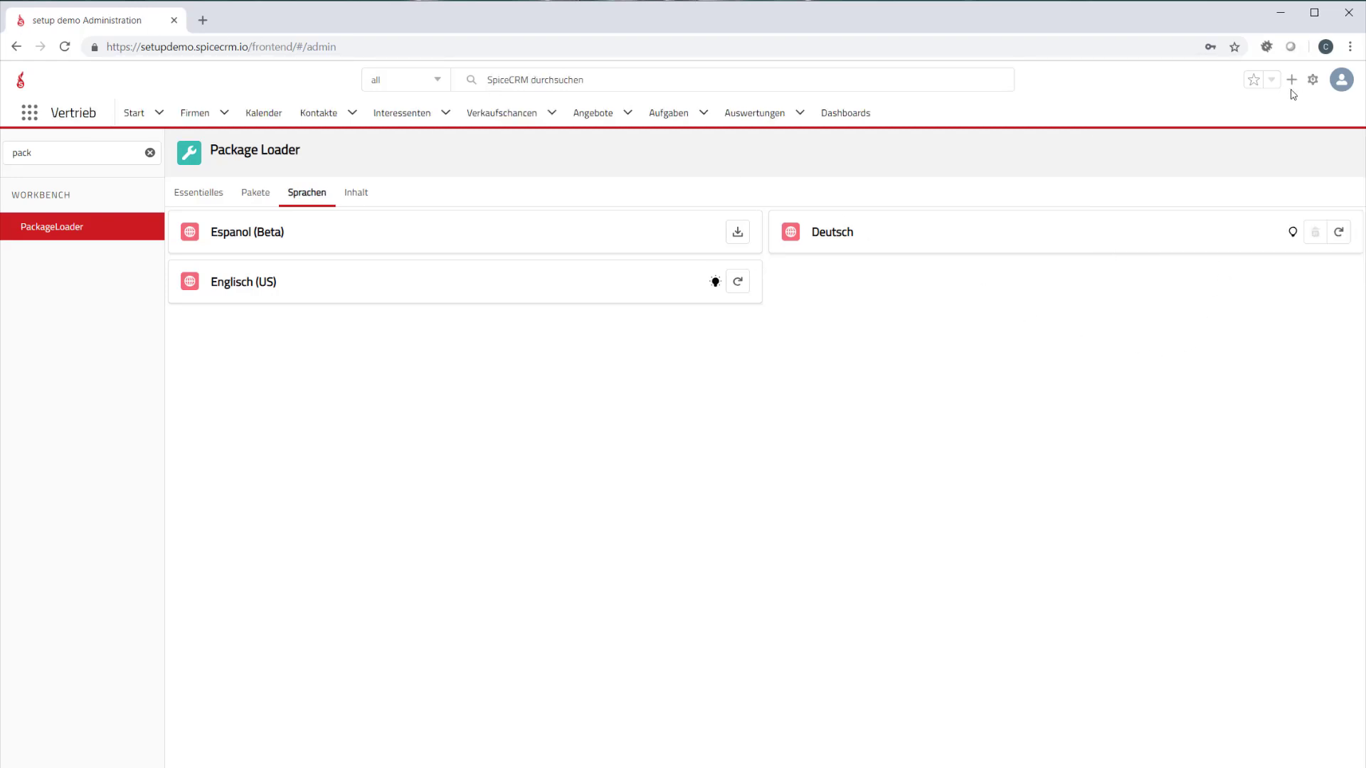
click(1342, 79)
click(1268, 228)
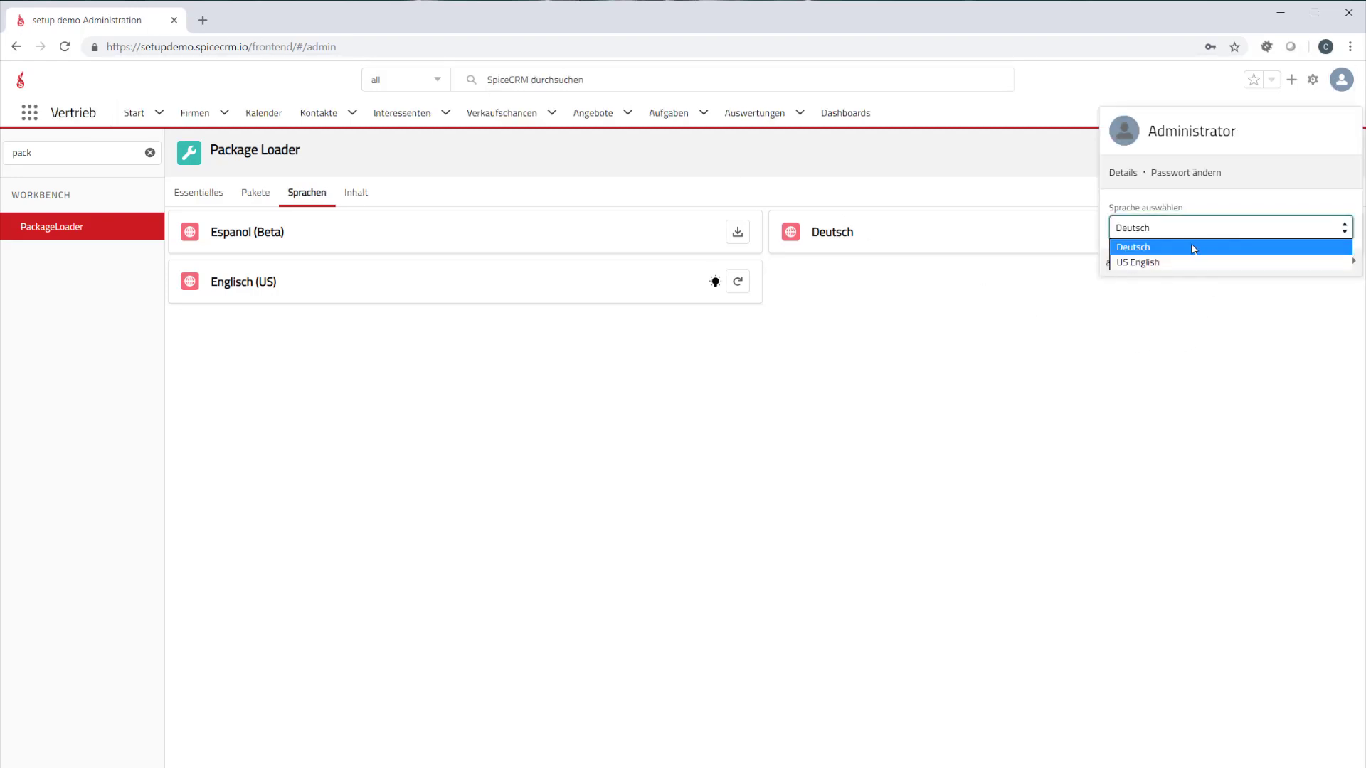
click(1184, 262)
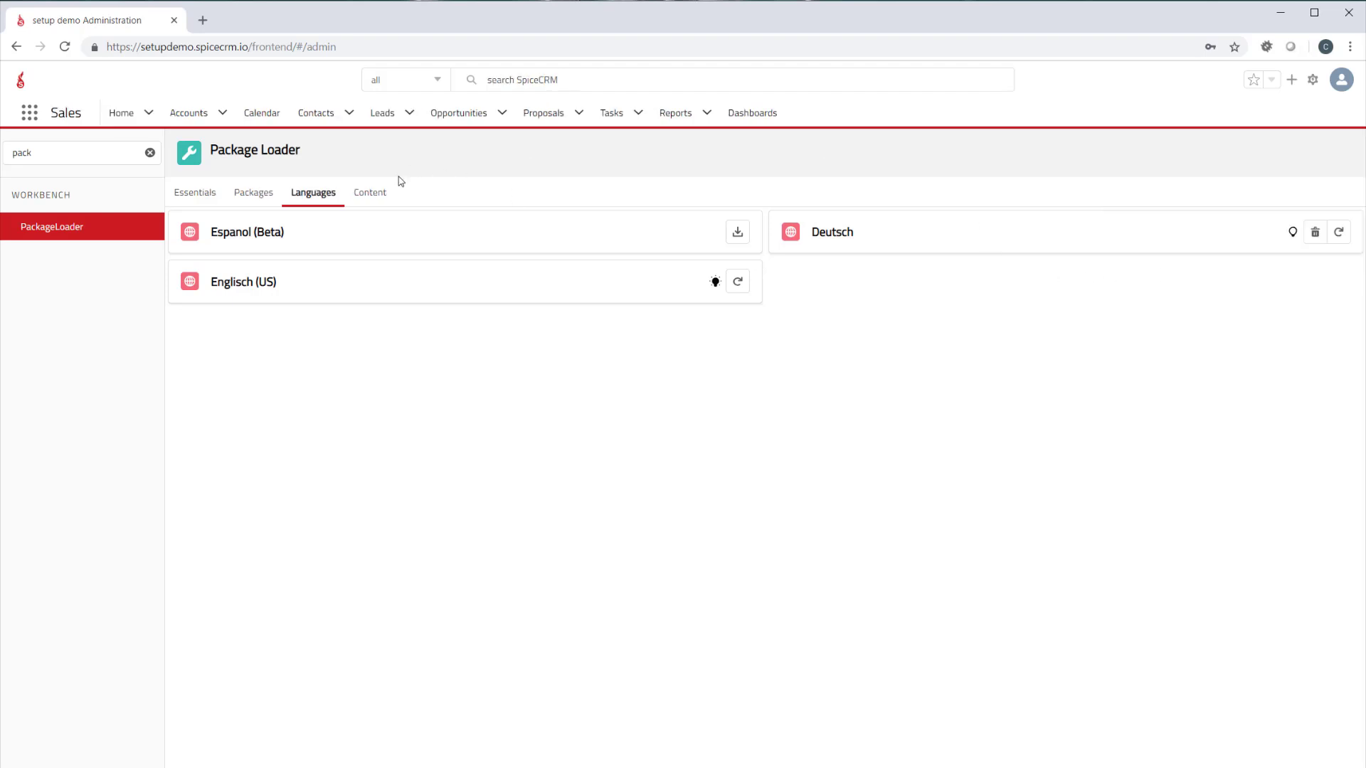
Install the FTS Default Settings content package and open FTS Setup in the administration area
click(371, 198)
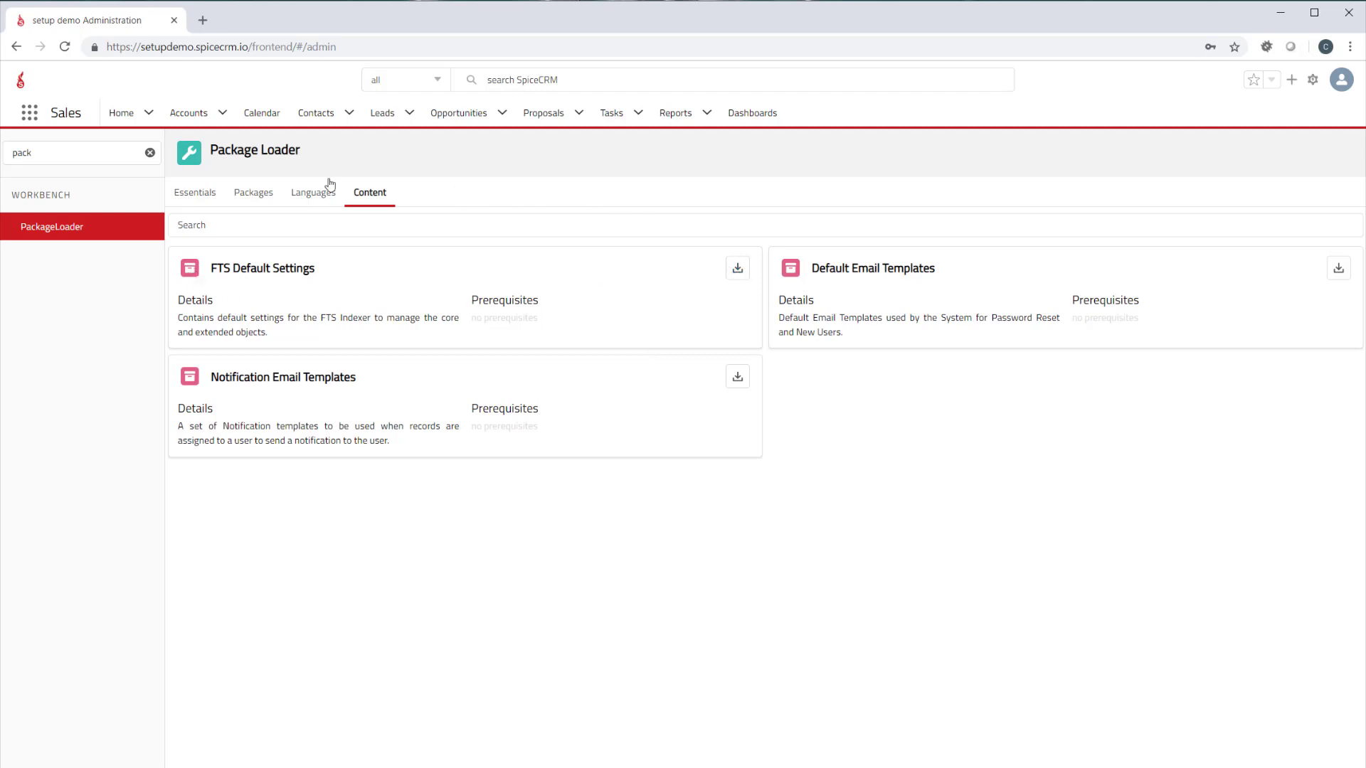
click(736, 269)
double_click(58, 148)
text(fts)
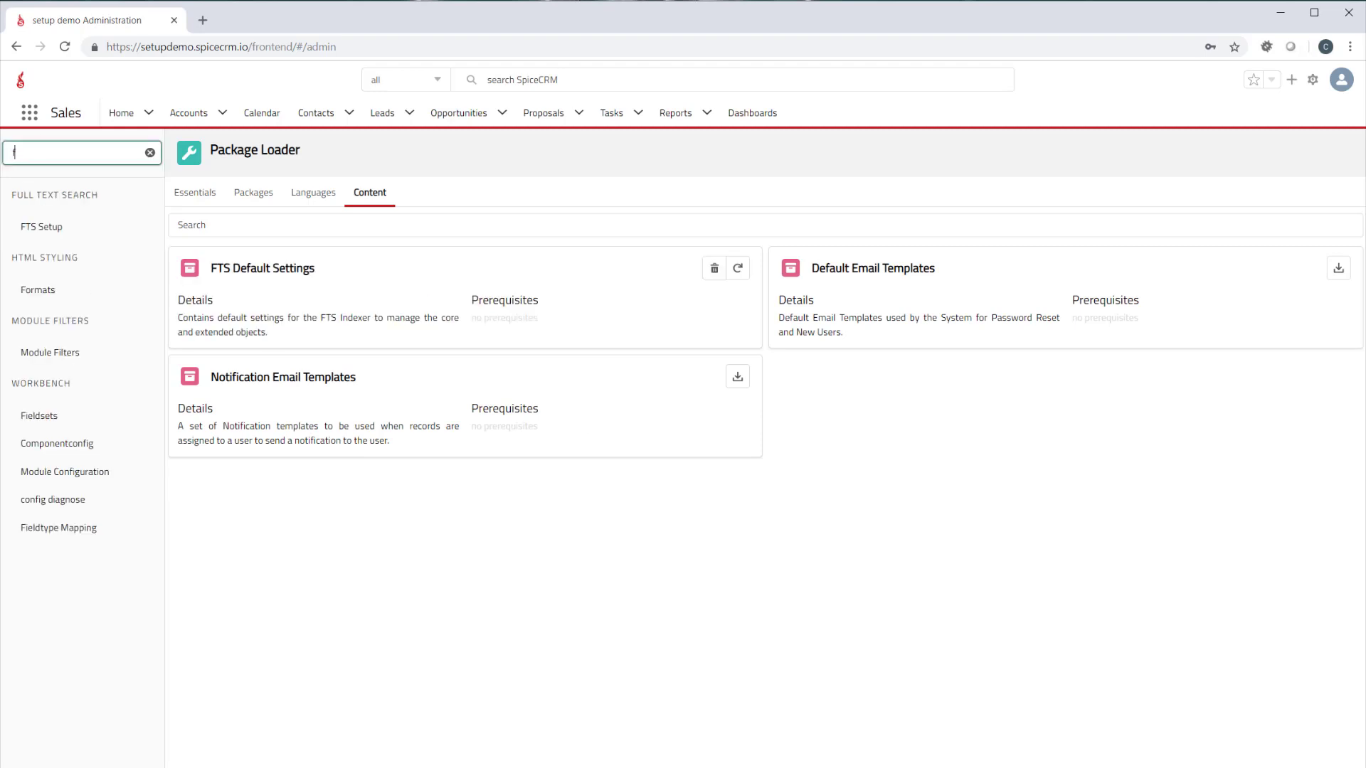
click(61, 226)
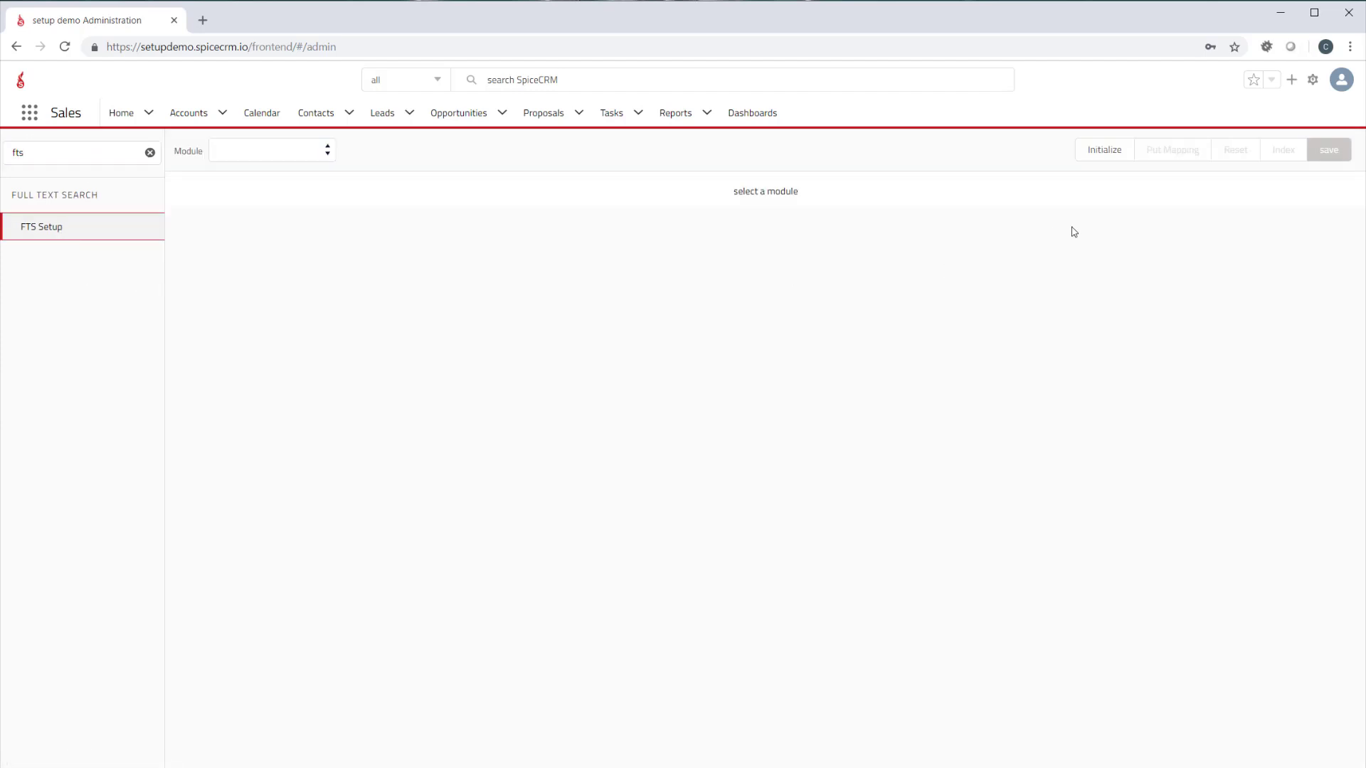
Clear the administration search filter and review the full text search connection settings
click(259, 152)
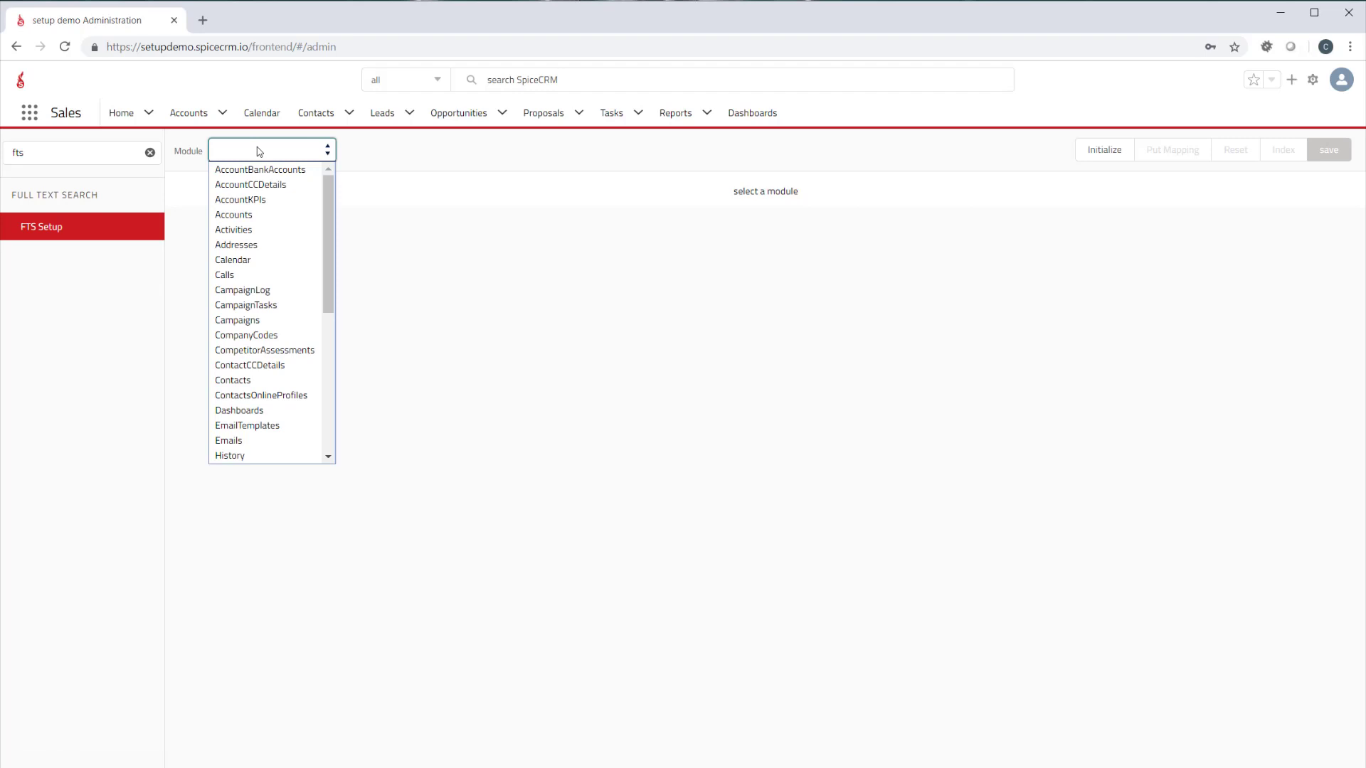
click(149, 153)
click(149, 153)
click(70, 408)
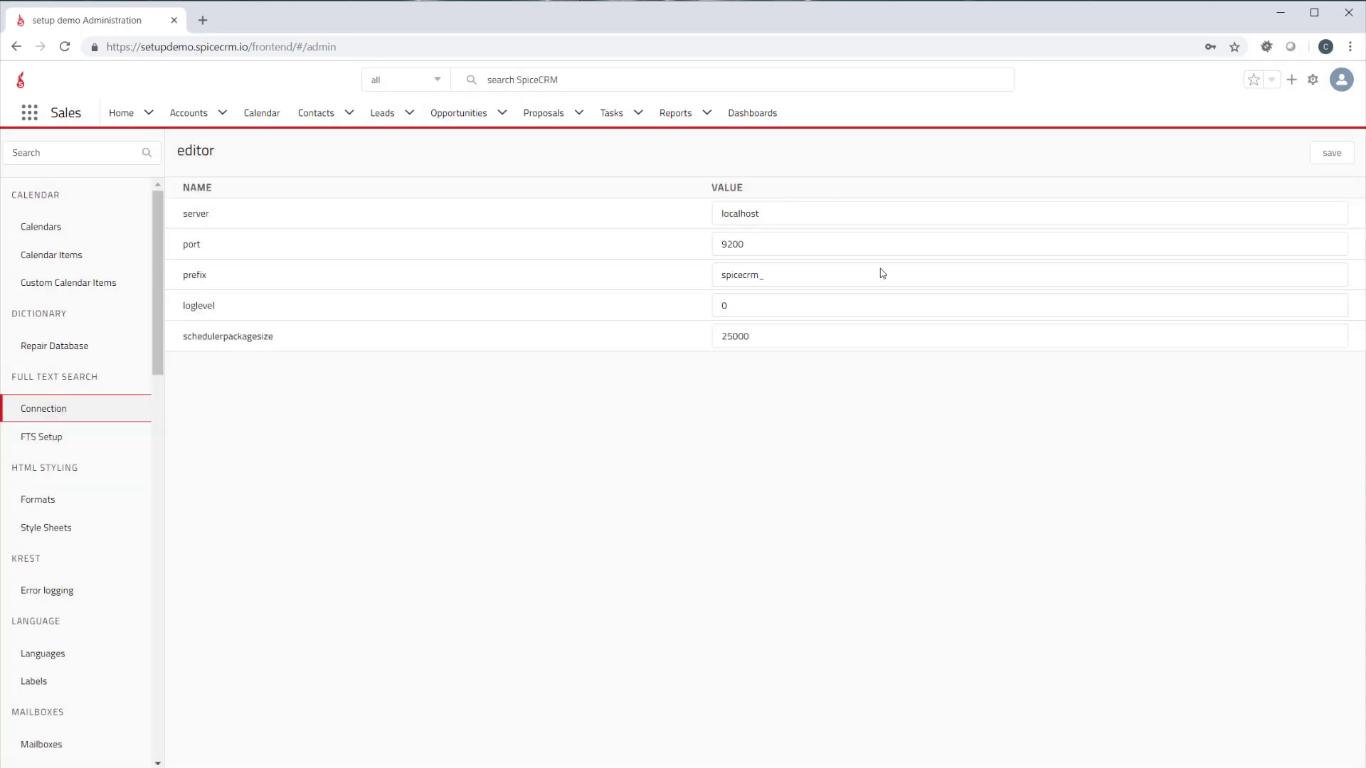
Initialize full text search and index the Accounts module in FTS Setup, checking the result in the Accounts list
click(61, 438)
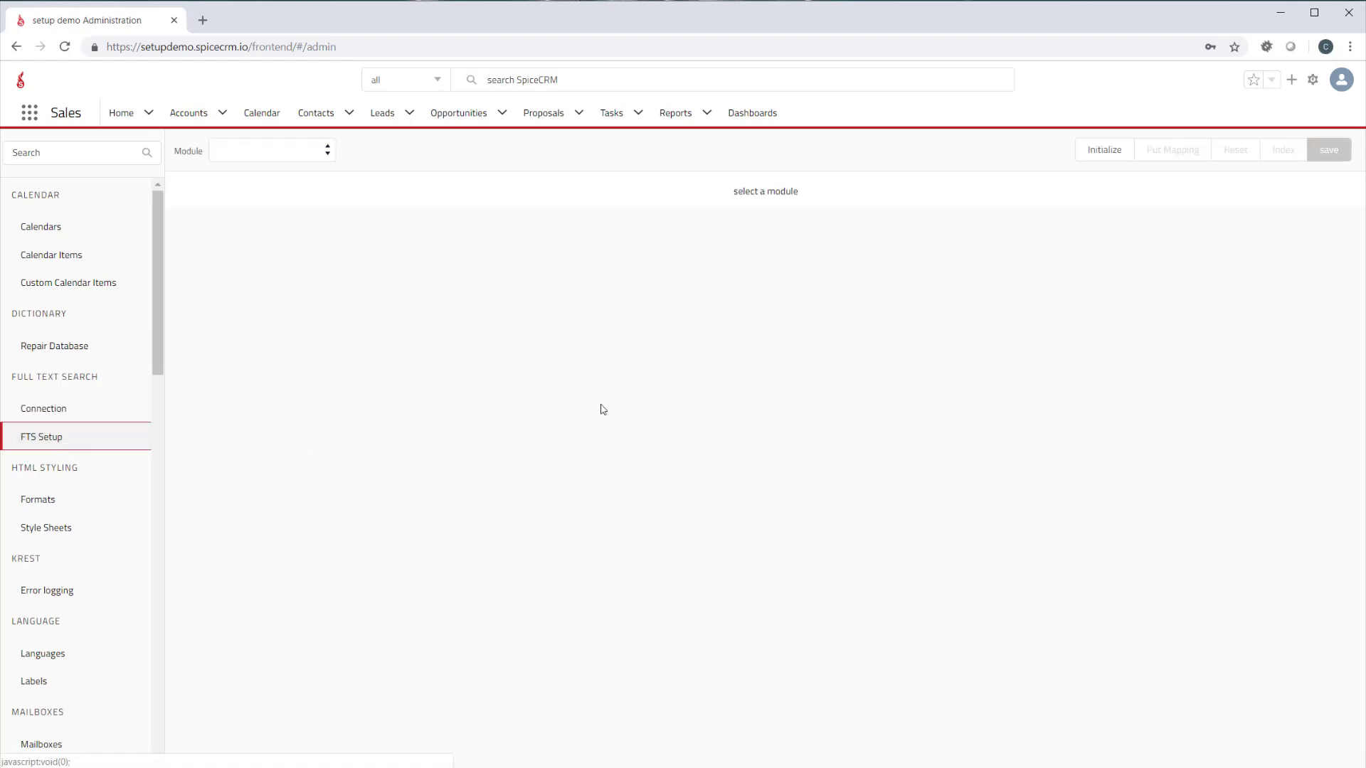
click(265, 150)
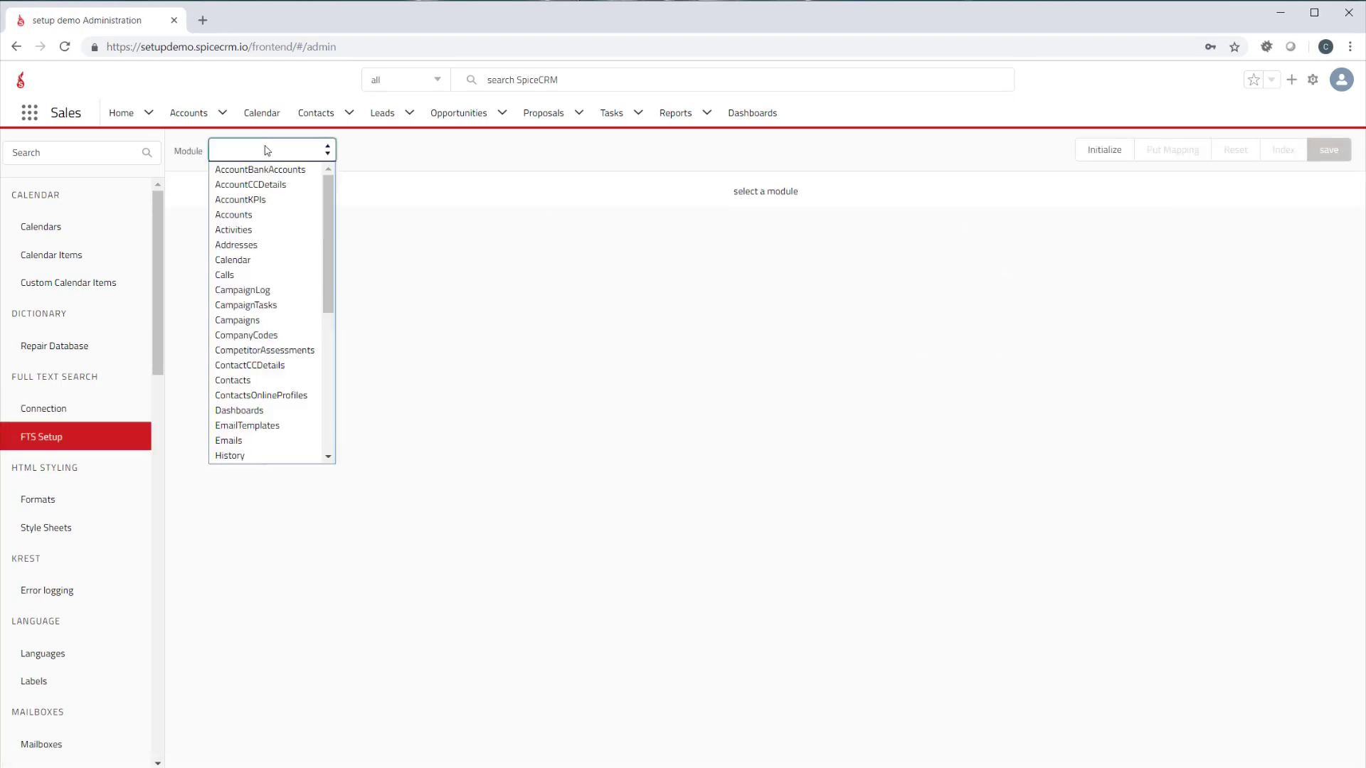
click(266, 215)
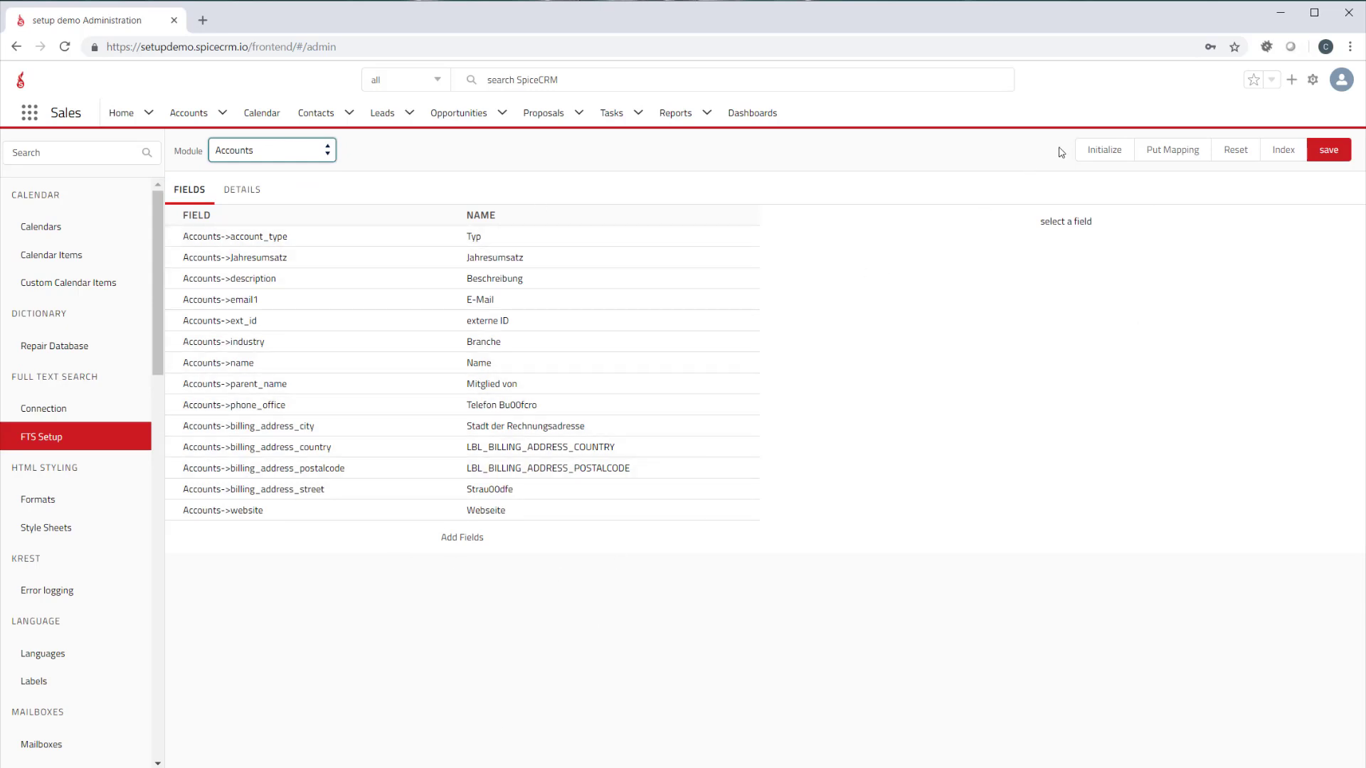
click(1098, 156)
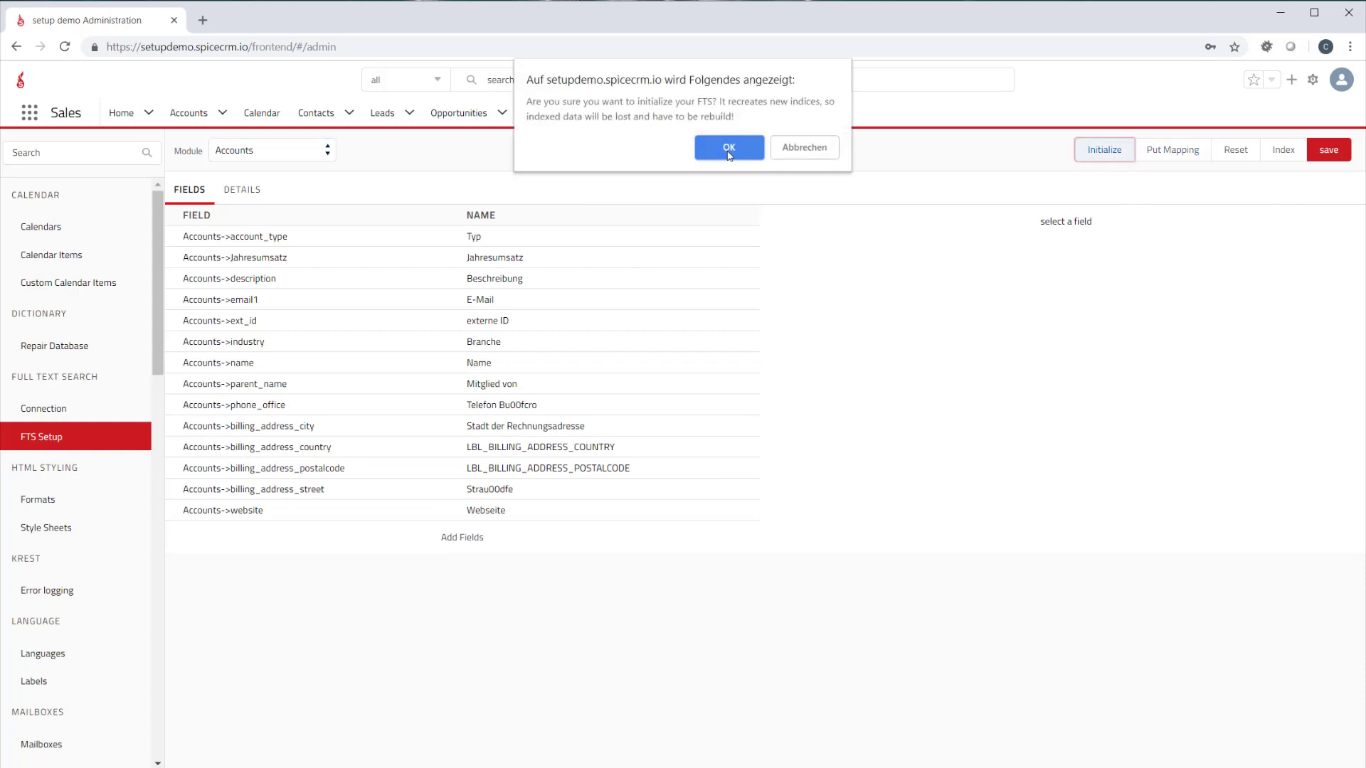
click(728, 147)
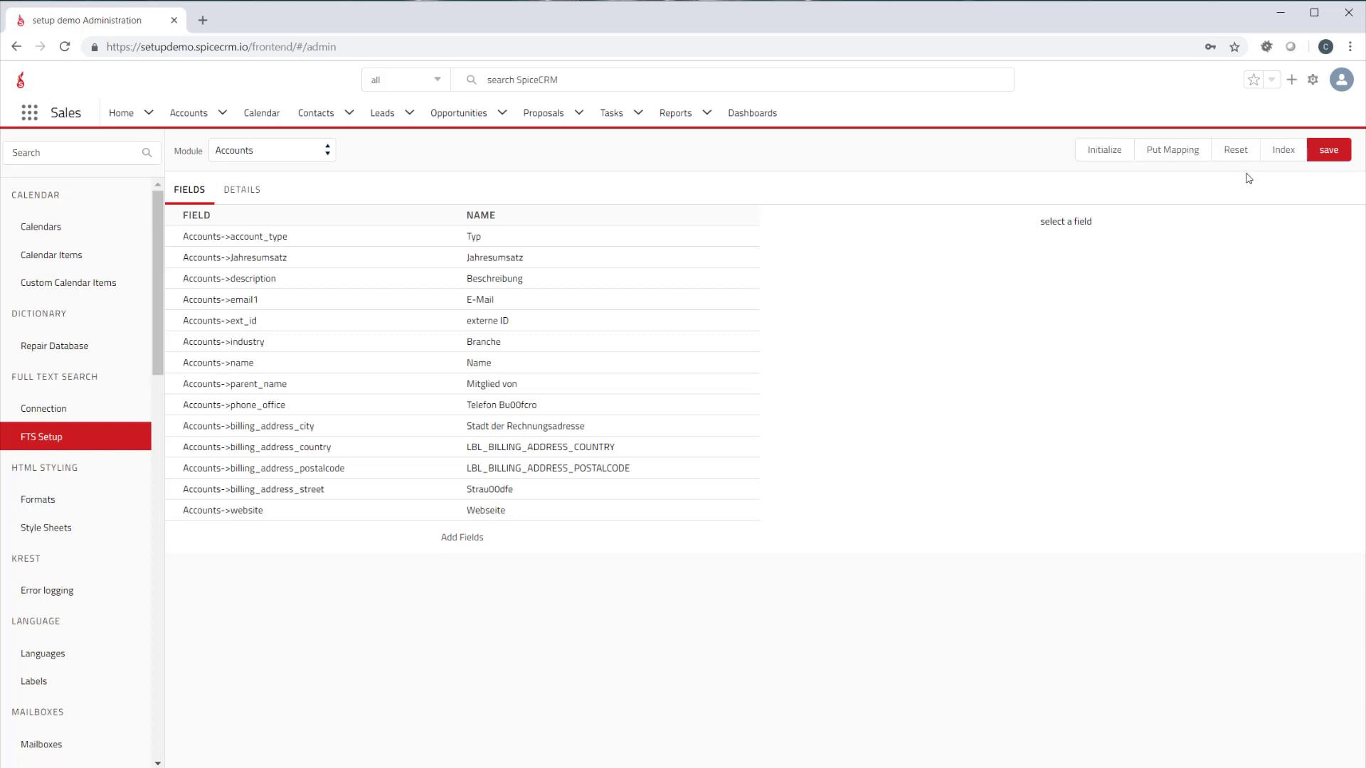
click(1281, 156)
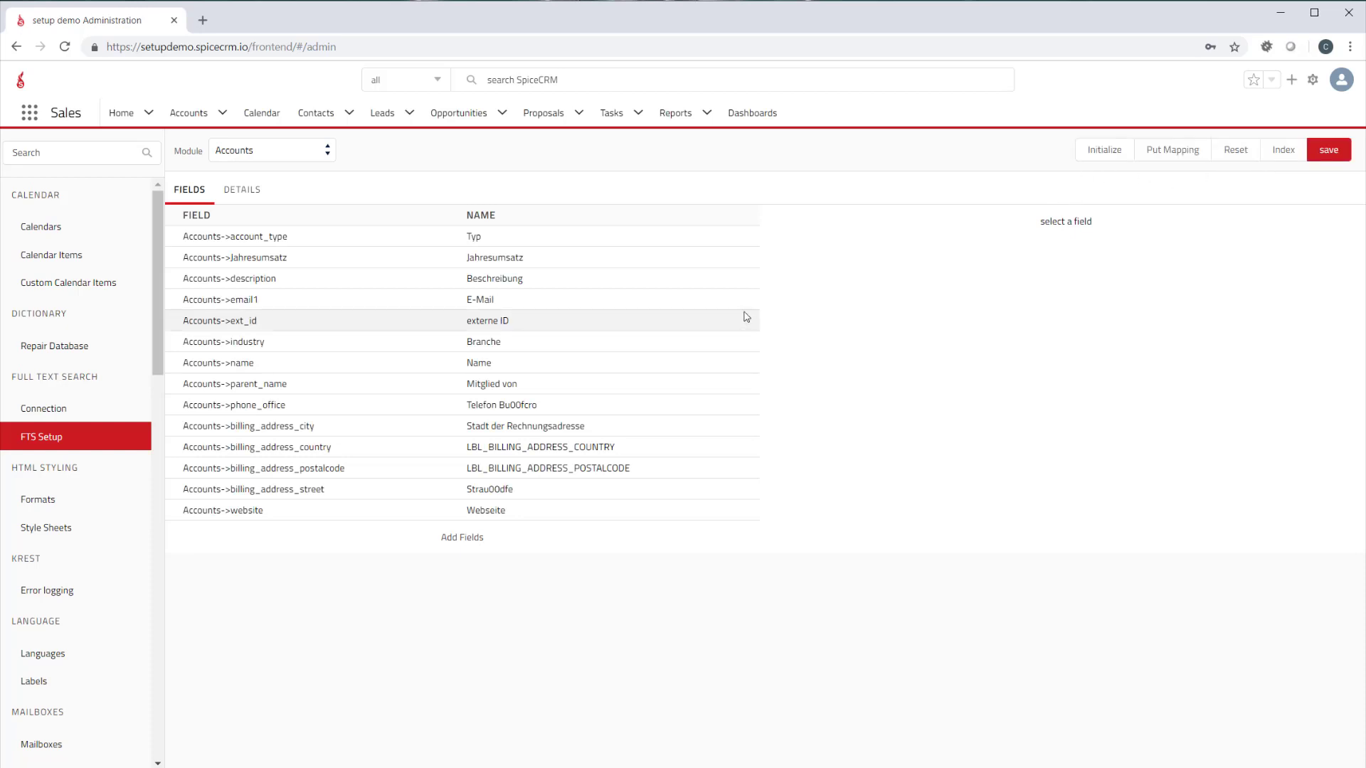
click(186, 114)
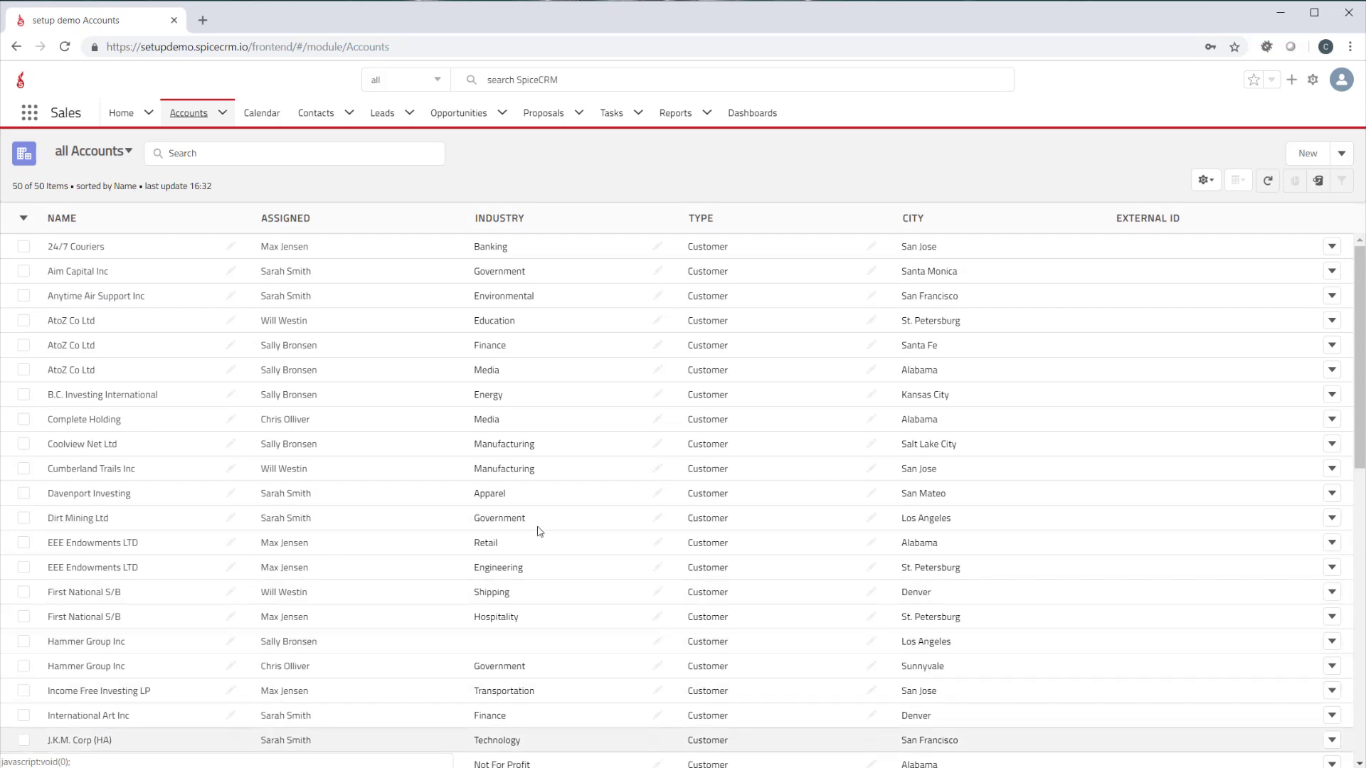
Return to FTS Setup in the administration area and index the Users module
click(1311, 87)
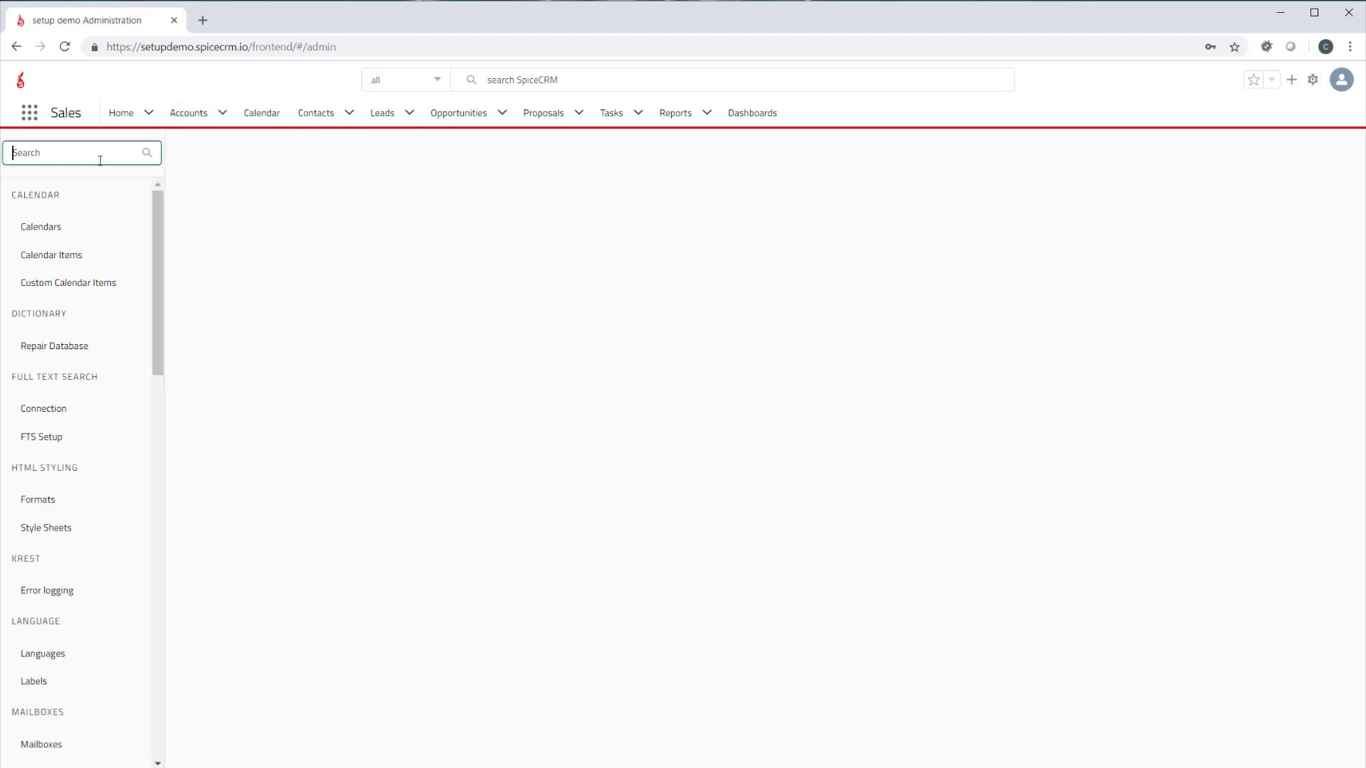
text(ft)
click(81, 226)
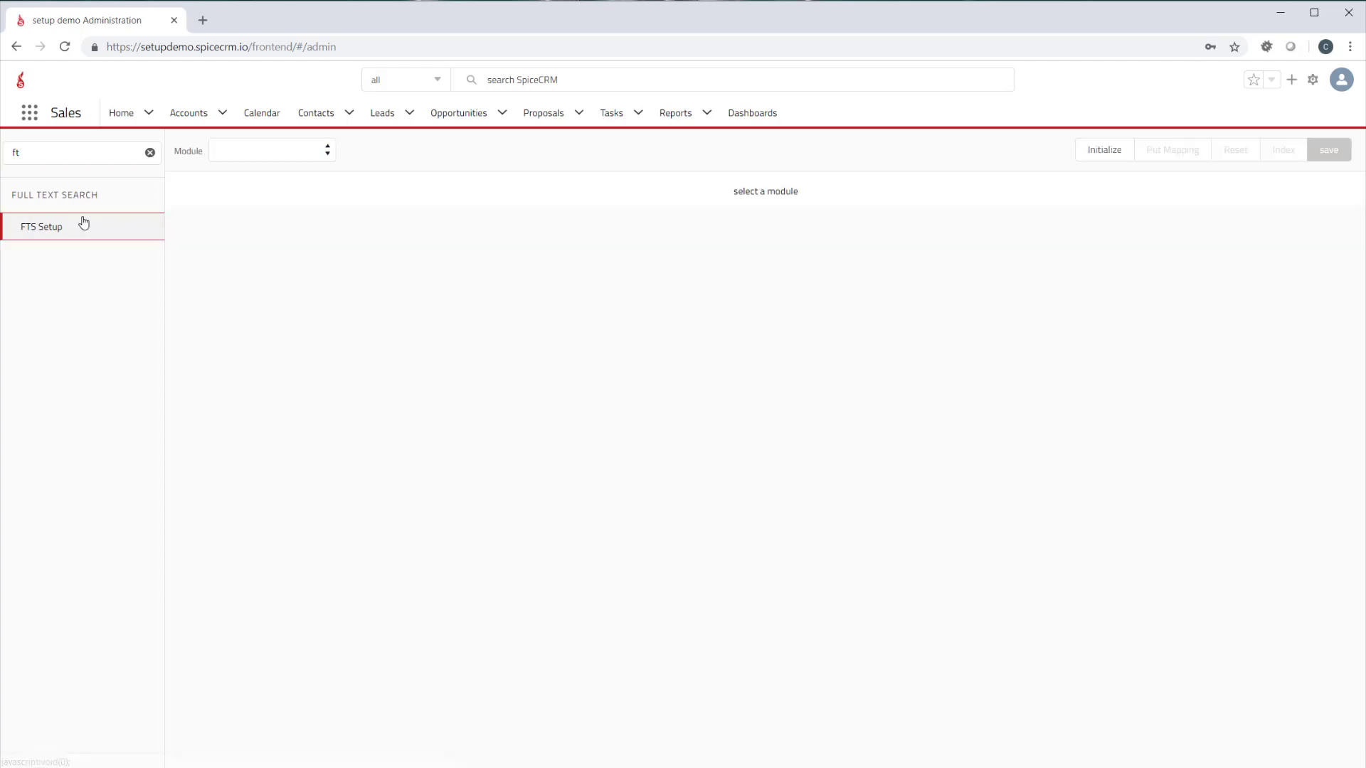
click(272, 151)
scroll(287, 387, down, 6)
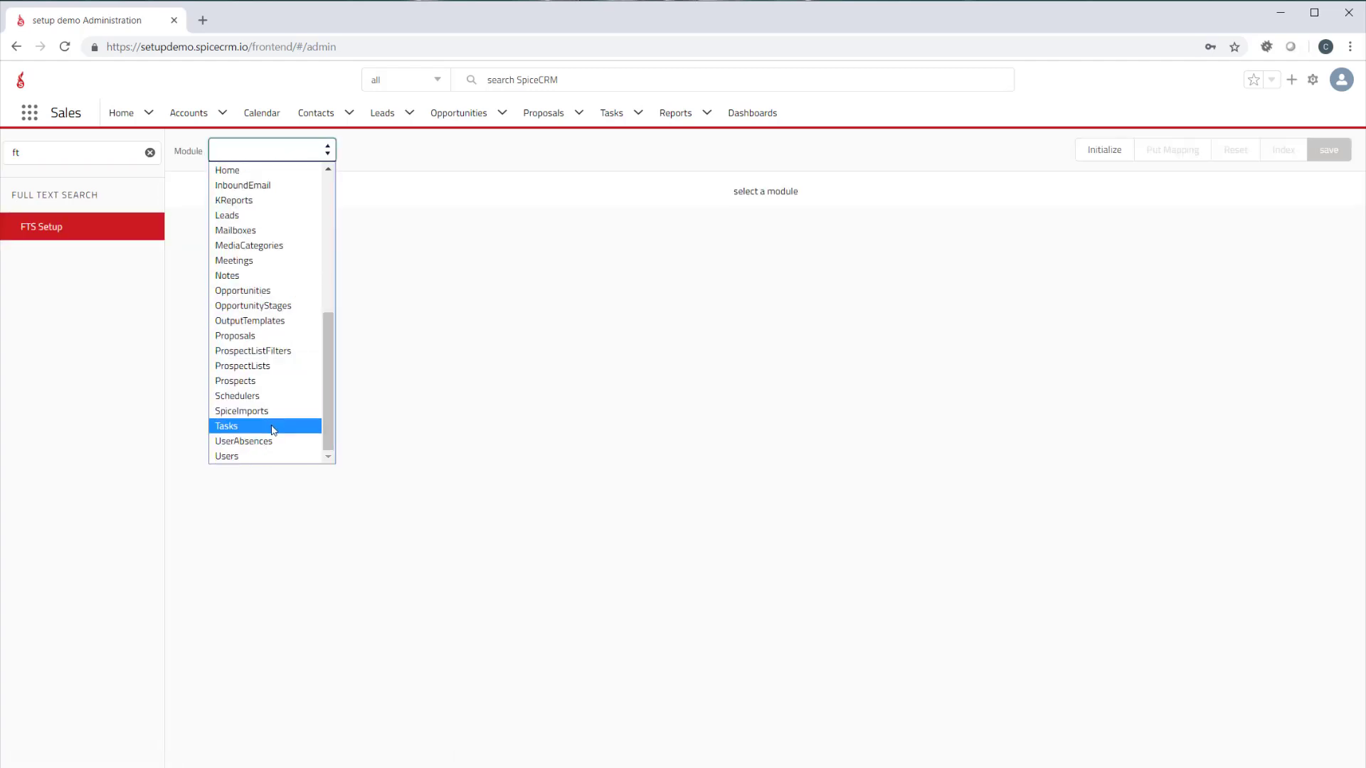
click(268, 455)
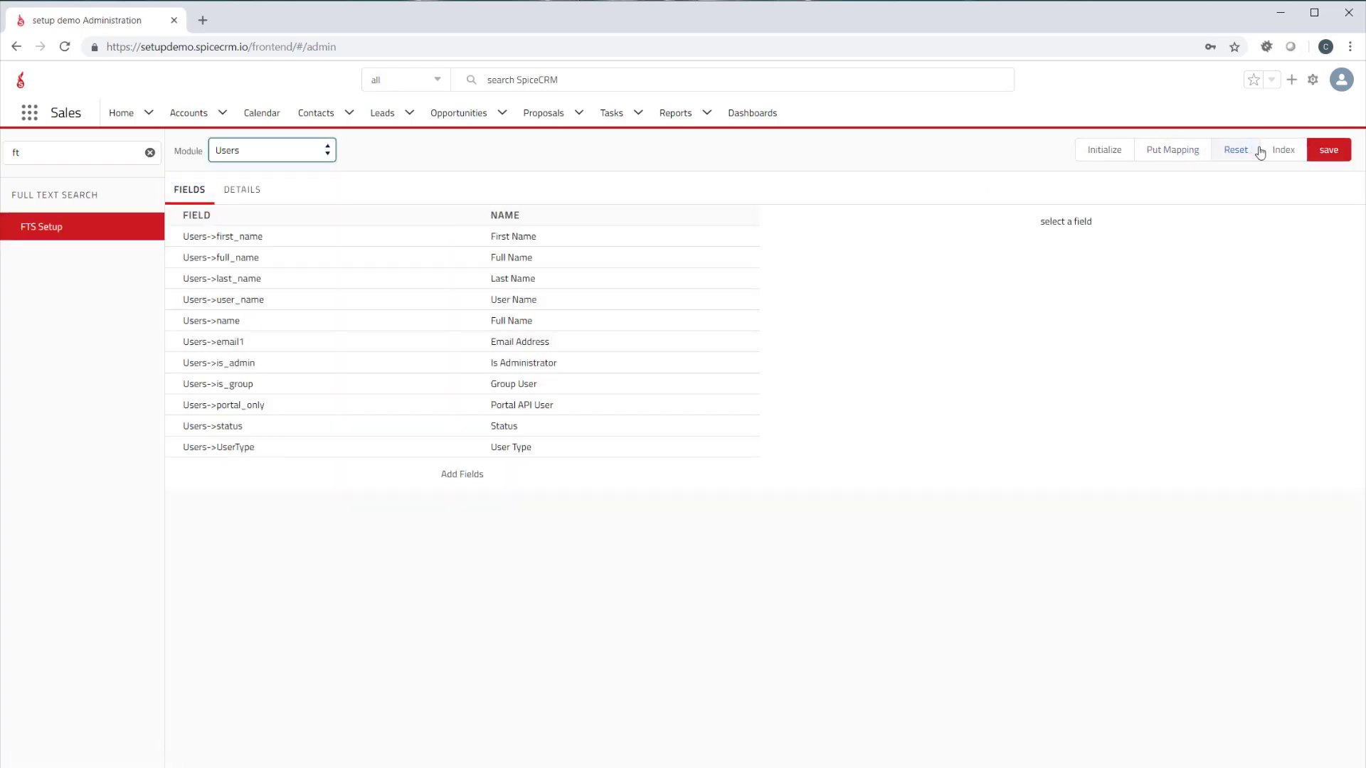
click(1283, 150)
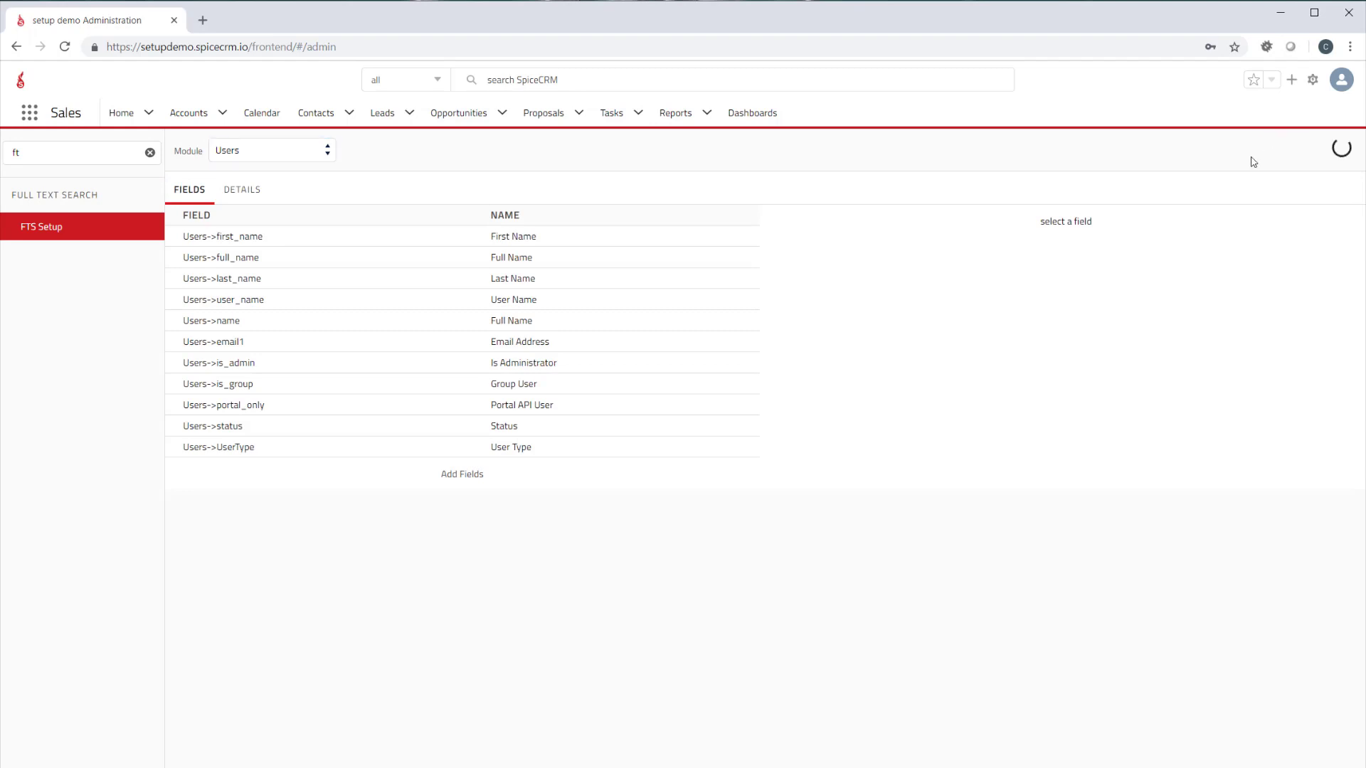
Select the Contacts module in FTS Setup and index it
click(271, 156)
scroll(280, 221, up, 5)
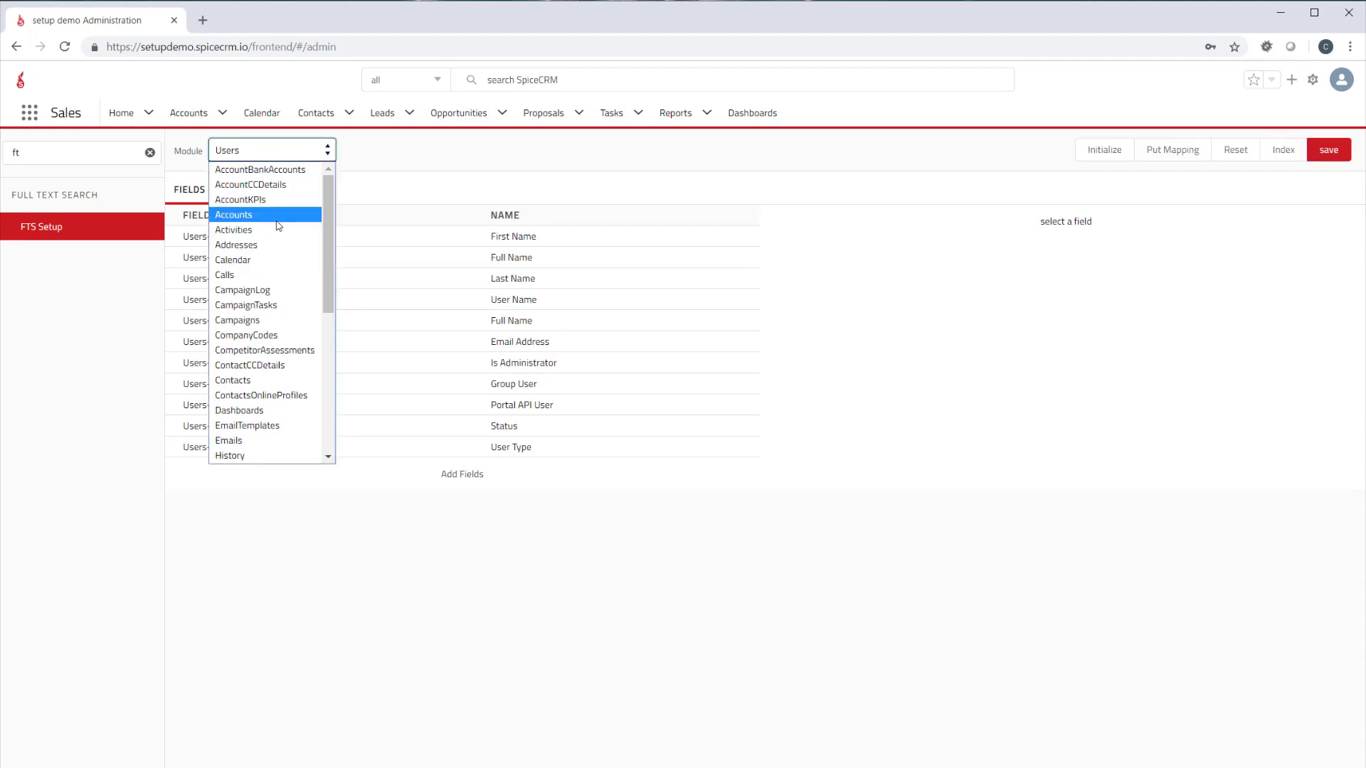
click(263, 381)
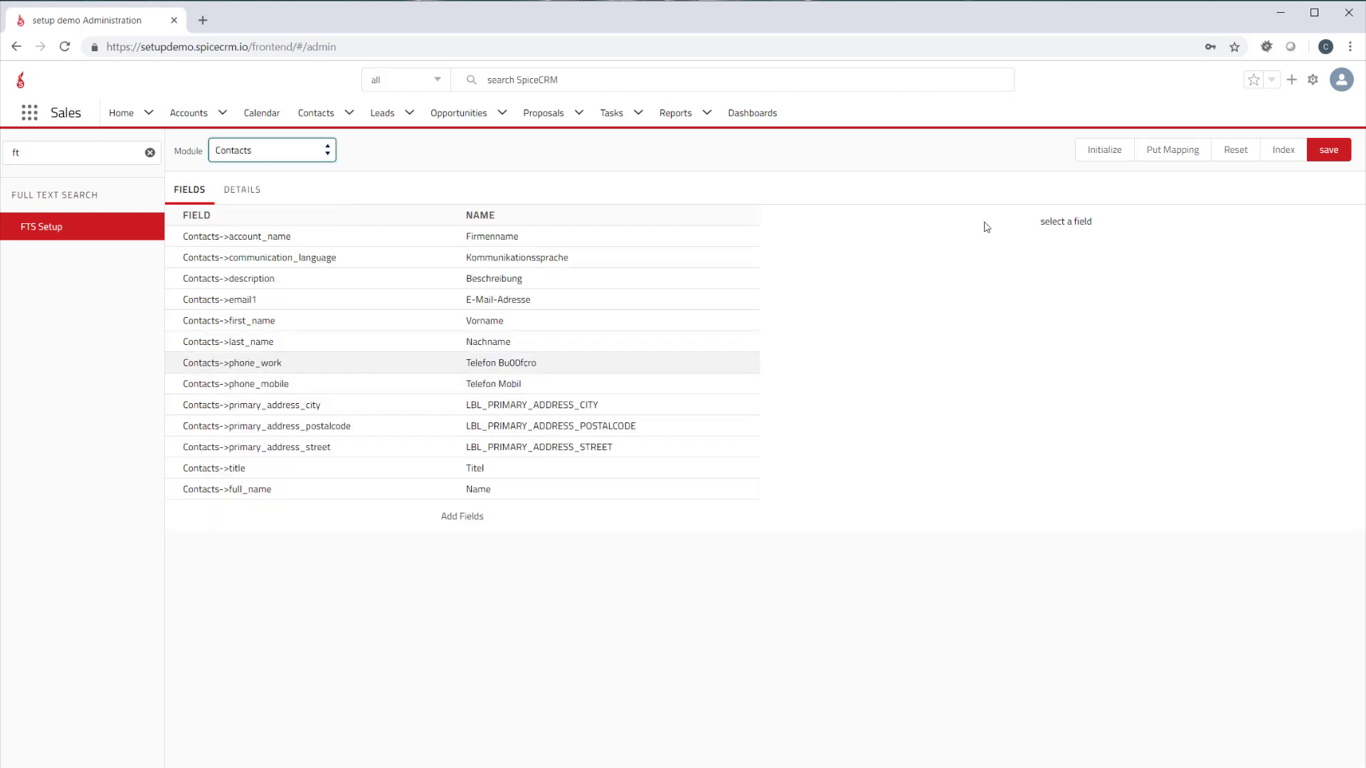
click(1286, 153)
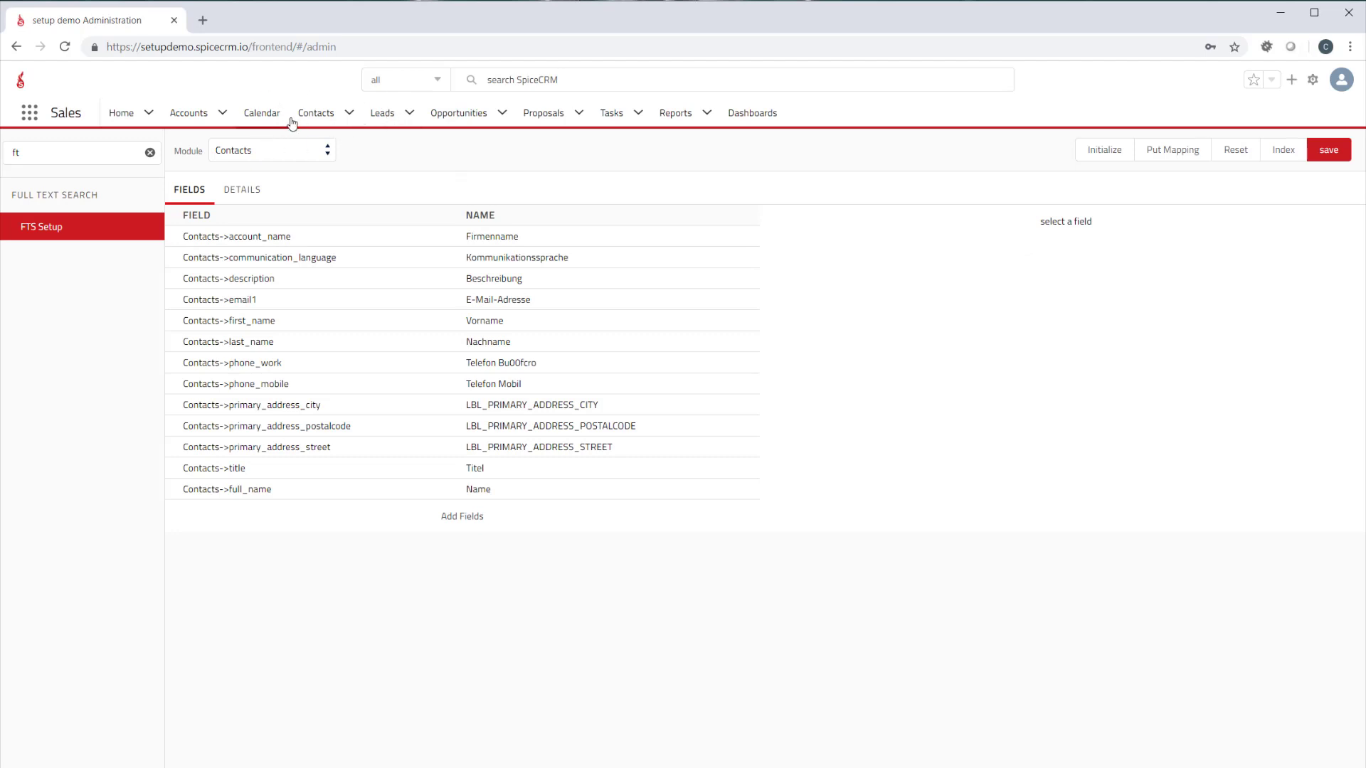
Show the aggregates for the Contacts list and for the Accounts list
click(316, 114)
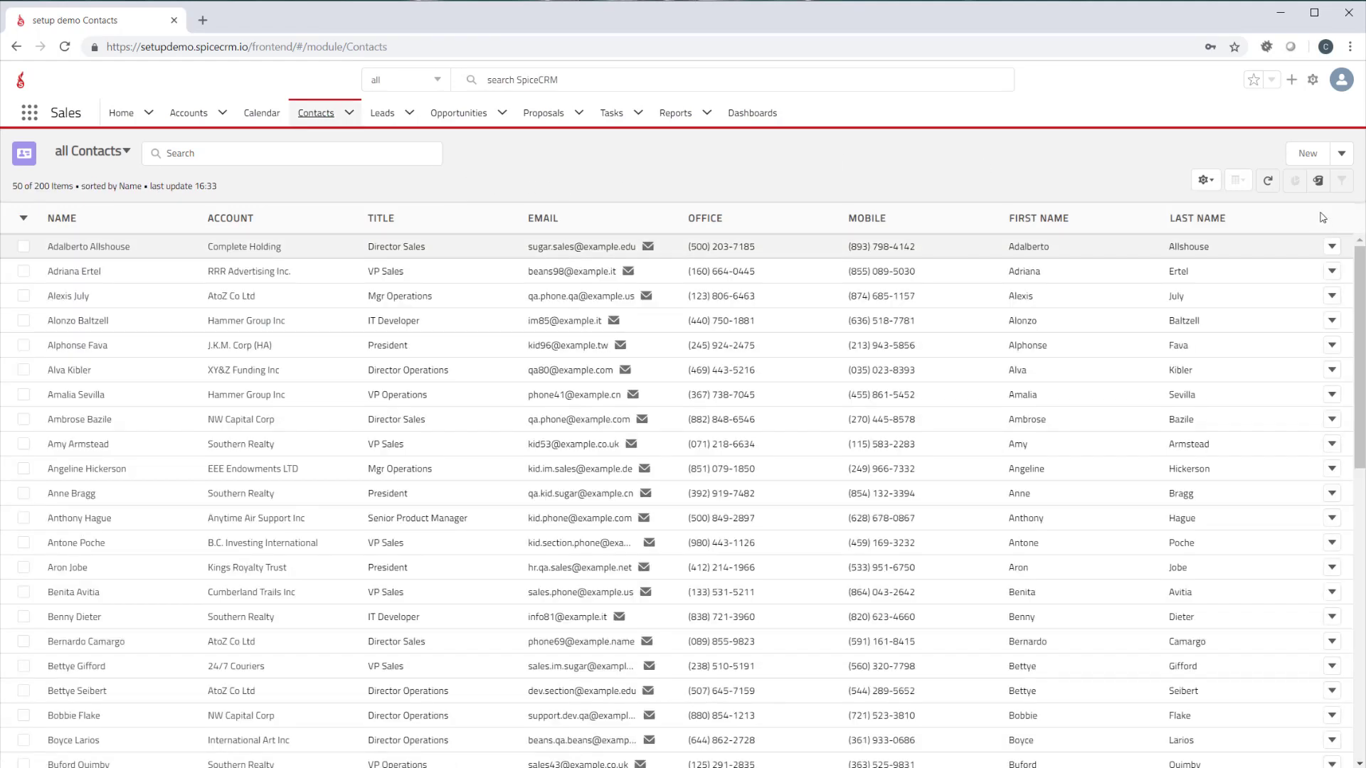
click(1318, 181)
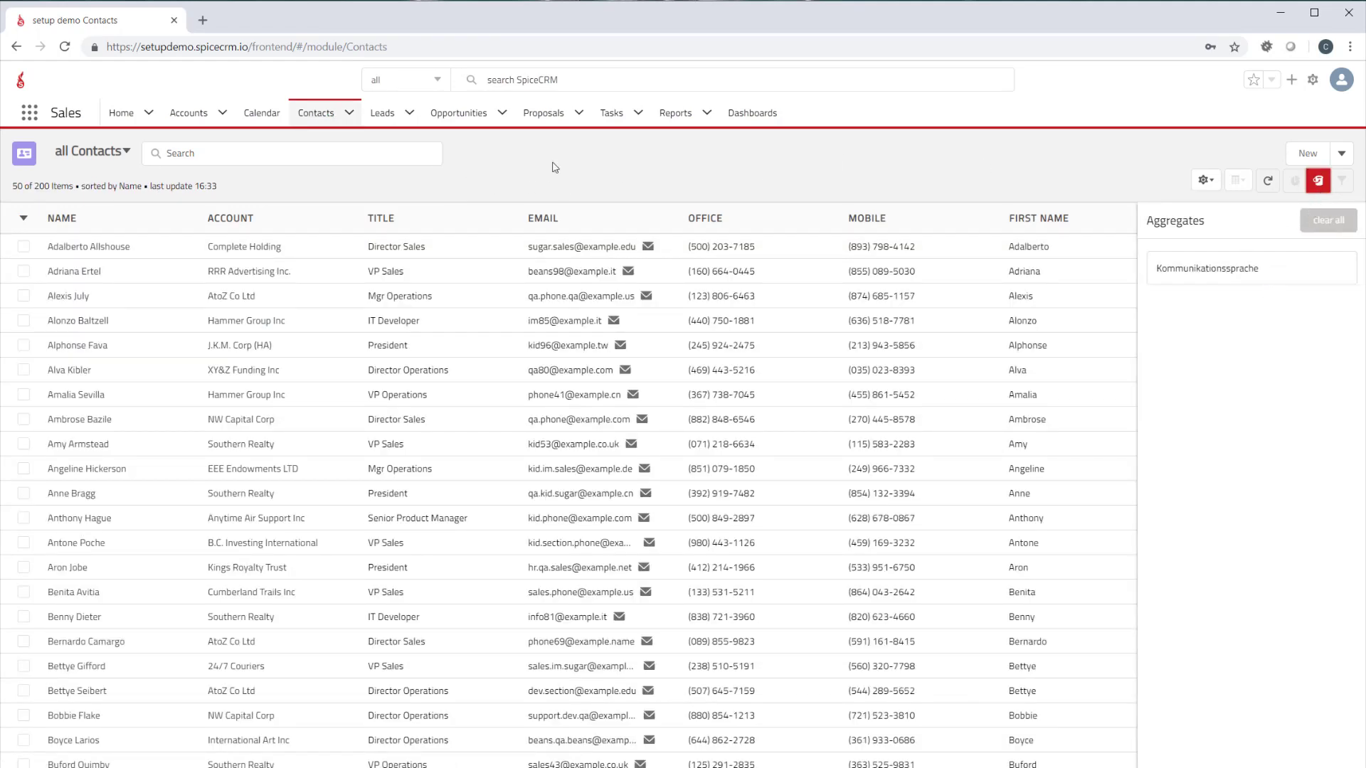
click(189, 114)
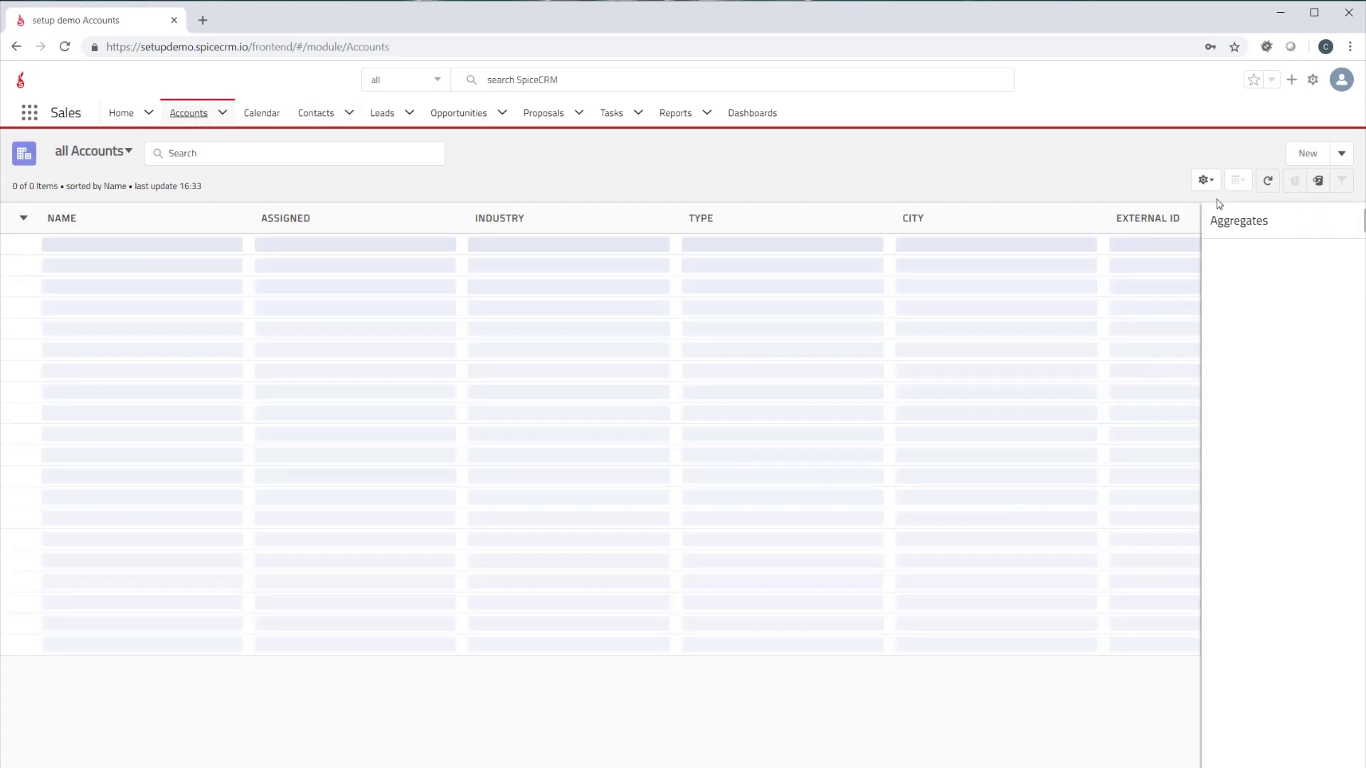
click(1316, 187)
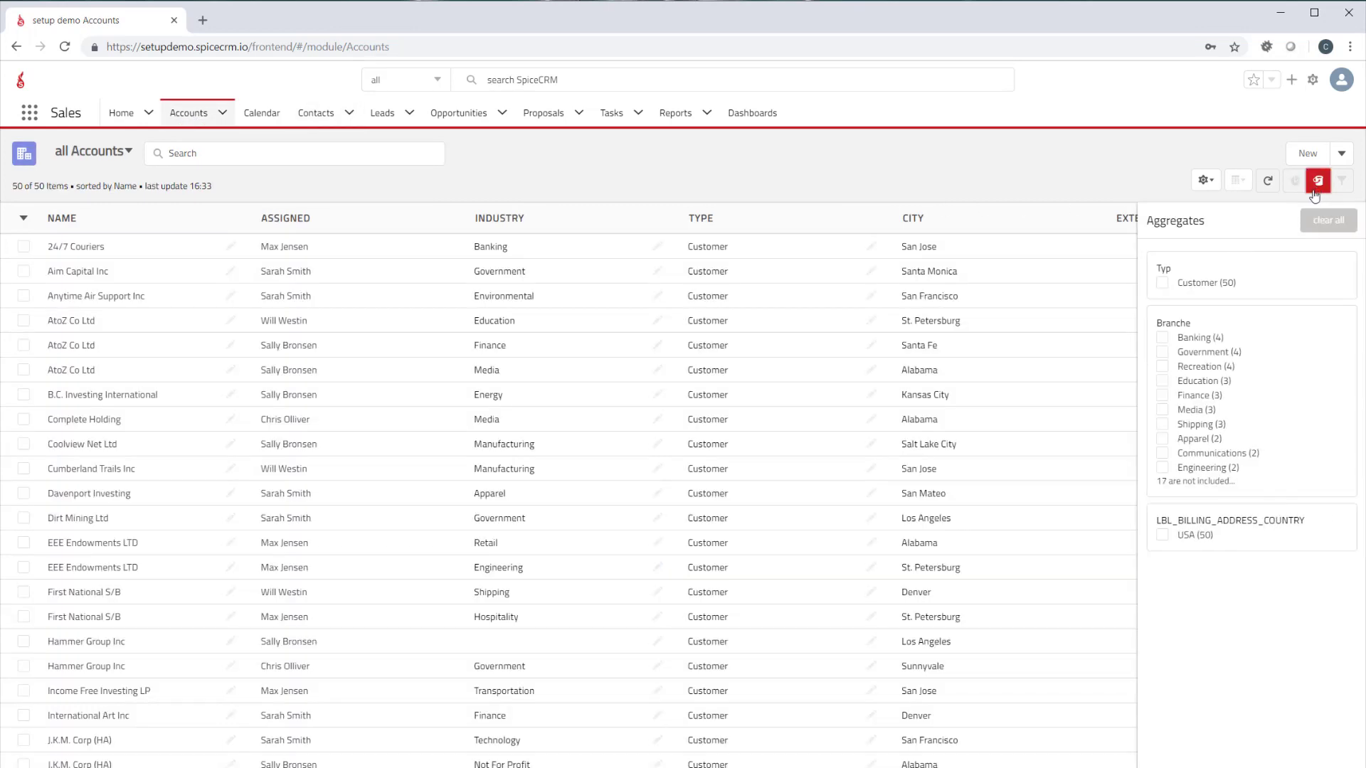
Filter the accounts by the Government entry under Branche, clear all aggregate filters and leave the list for Home
click(1163, 352)
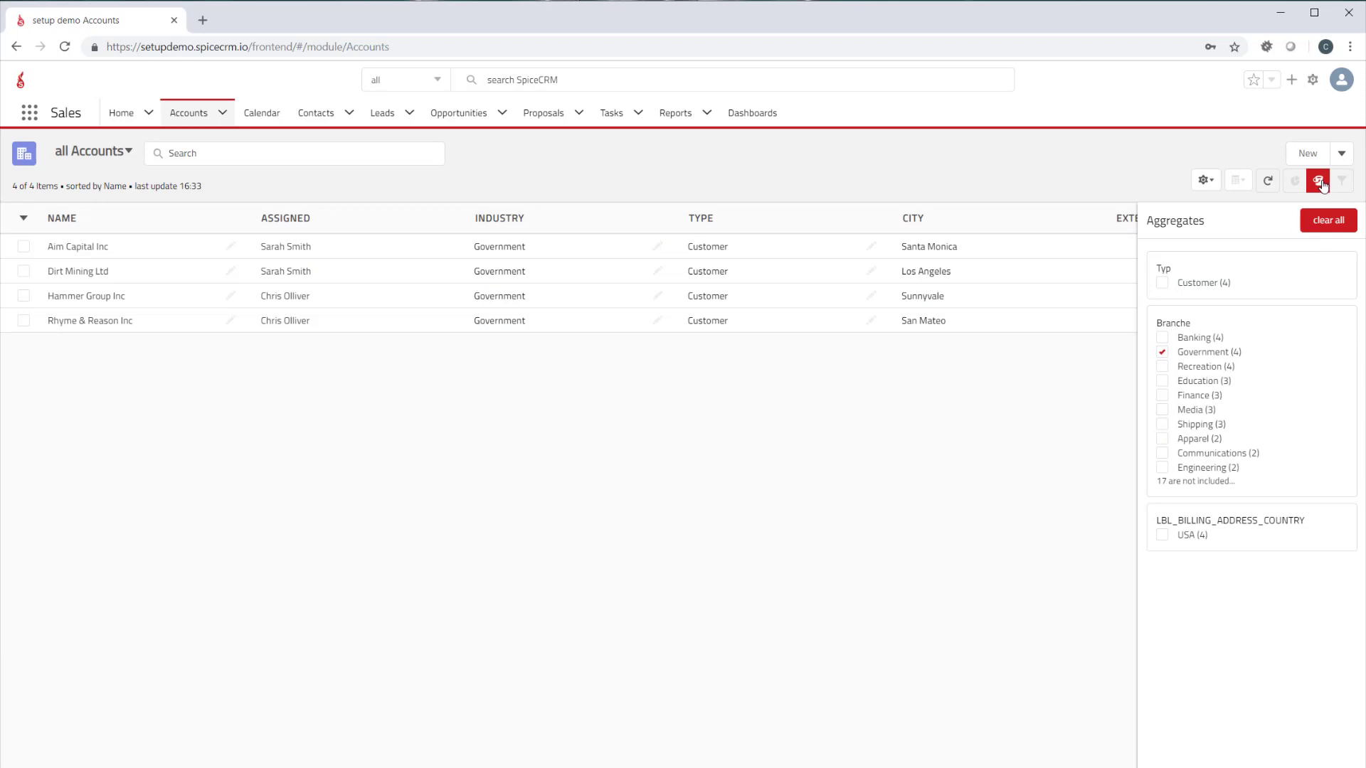
click(1327, 219)
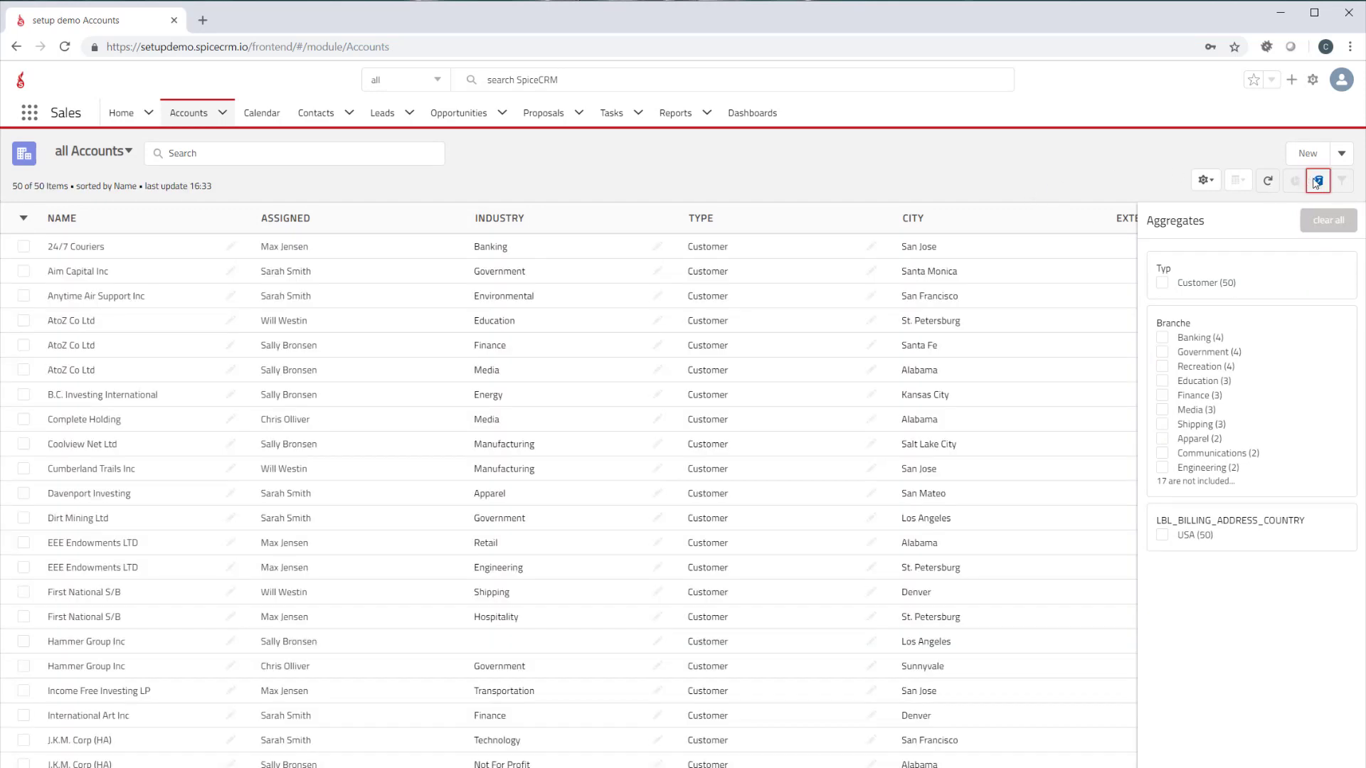
click(1316, 182)
click(1316, 182)
click(1316, 182)
click(118, 112)
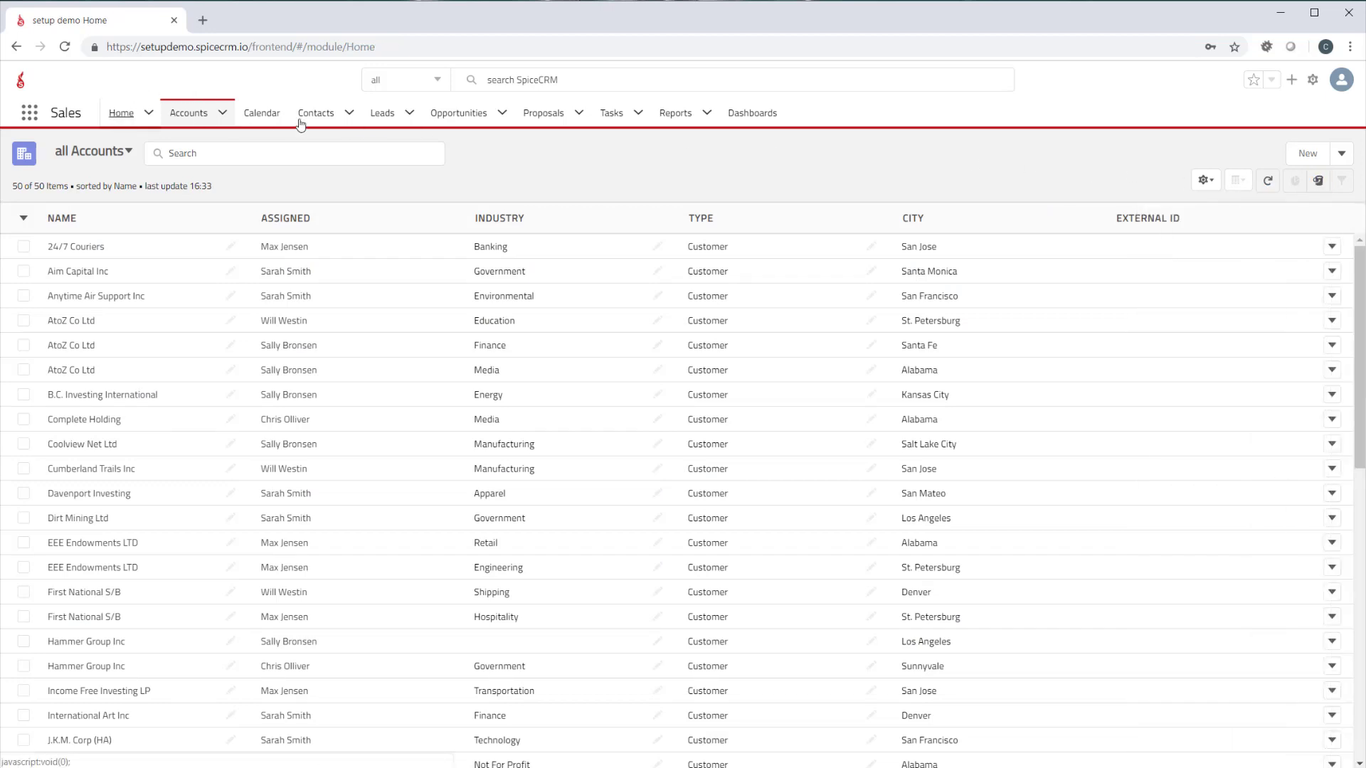